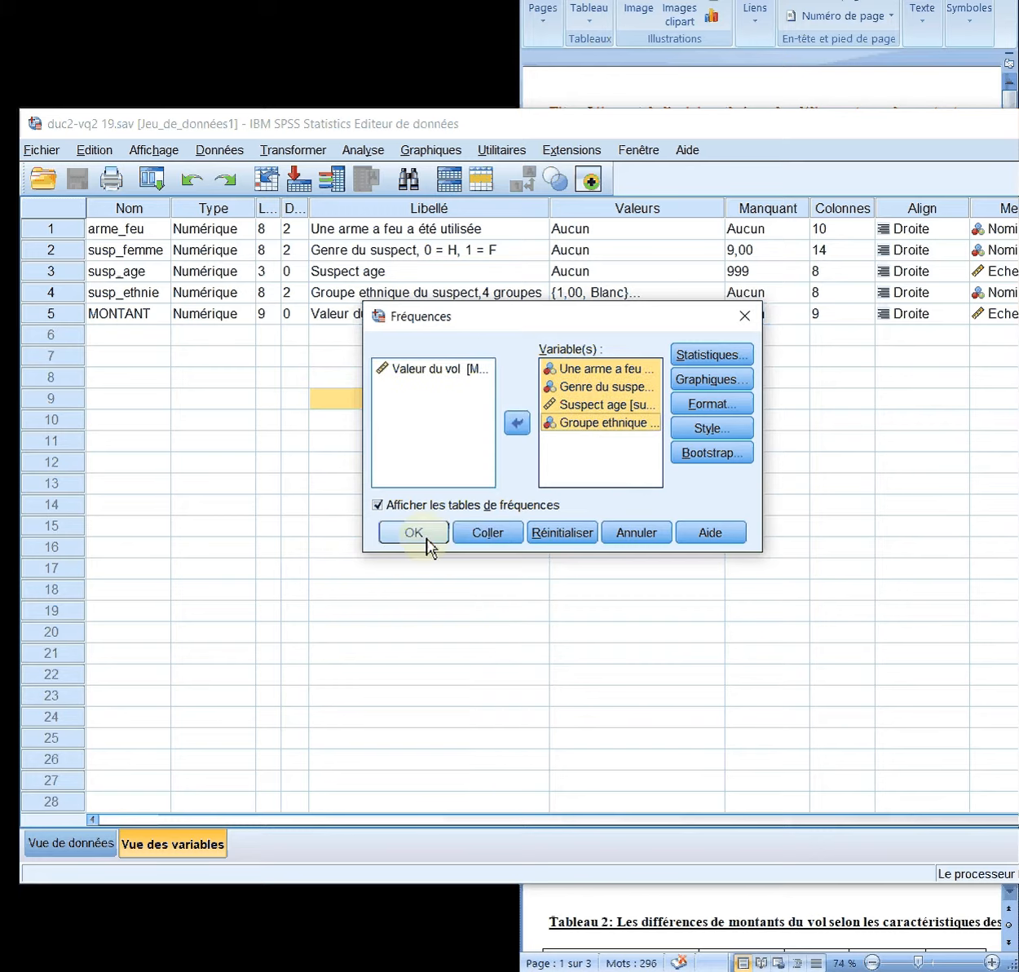
# Run the frequencies for firearm use, suspect gender, suspect age and ethnic group, and examine the output tables down to susp_ethnie
pyautogui.click(414, 532)
pyautogui.click(230, 473)
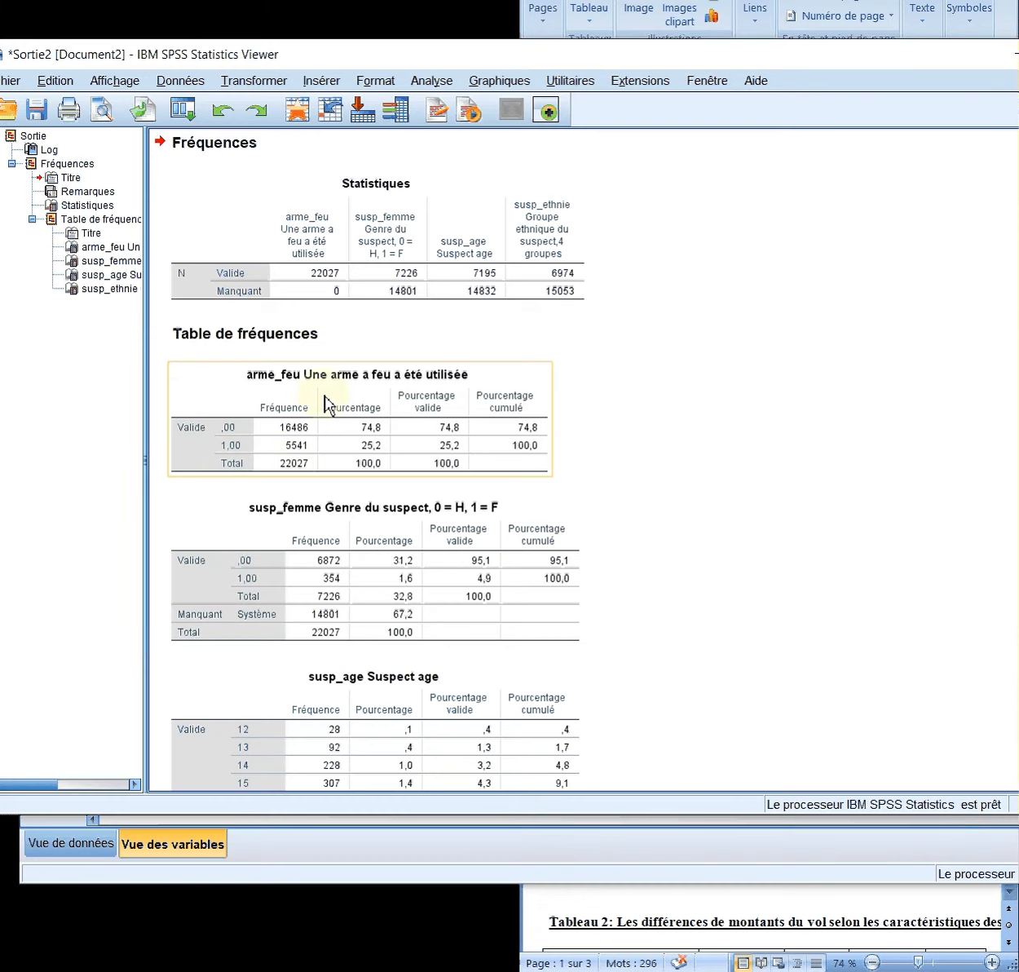
pyautogui.scroll(-3, 310, 451)
pyautogui.click(323, 446)
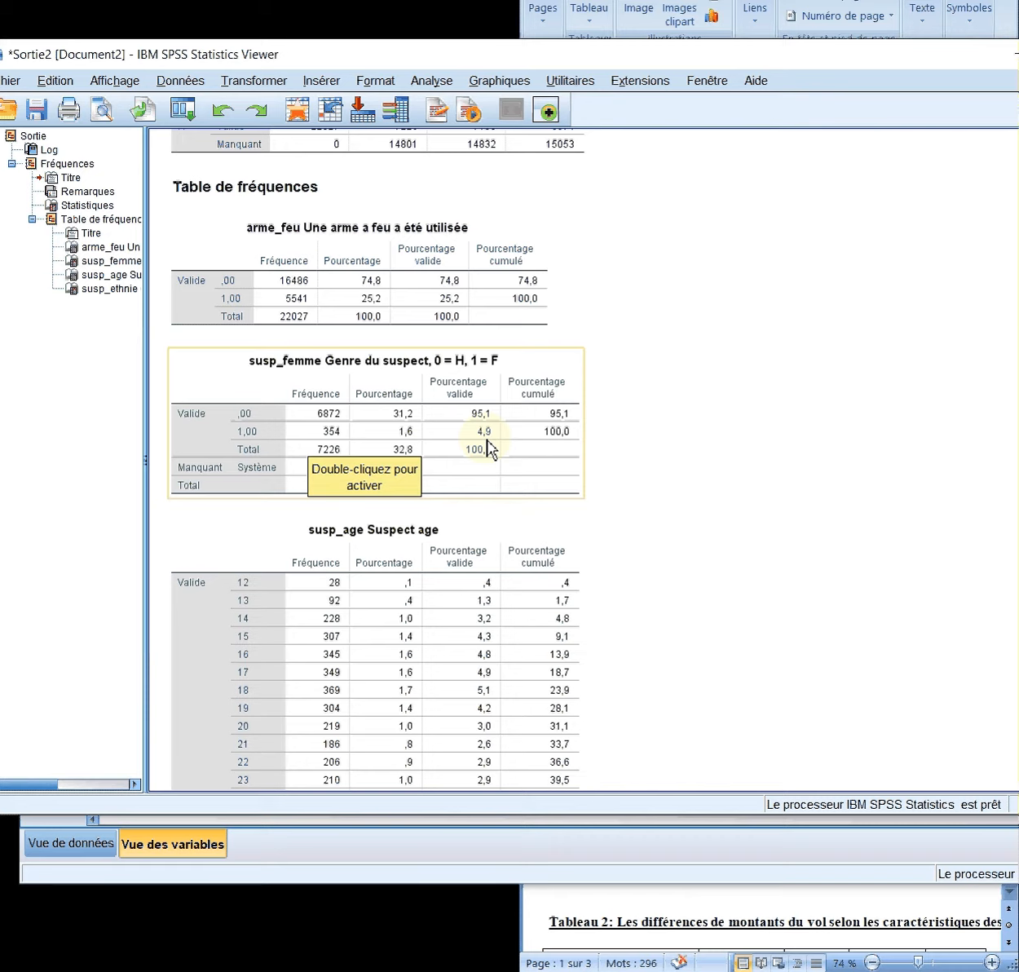
pyautogui.click(318, 524)
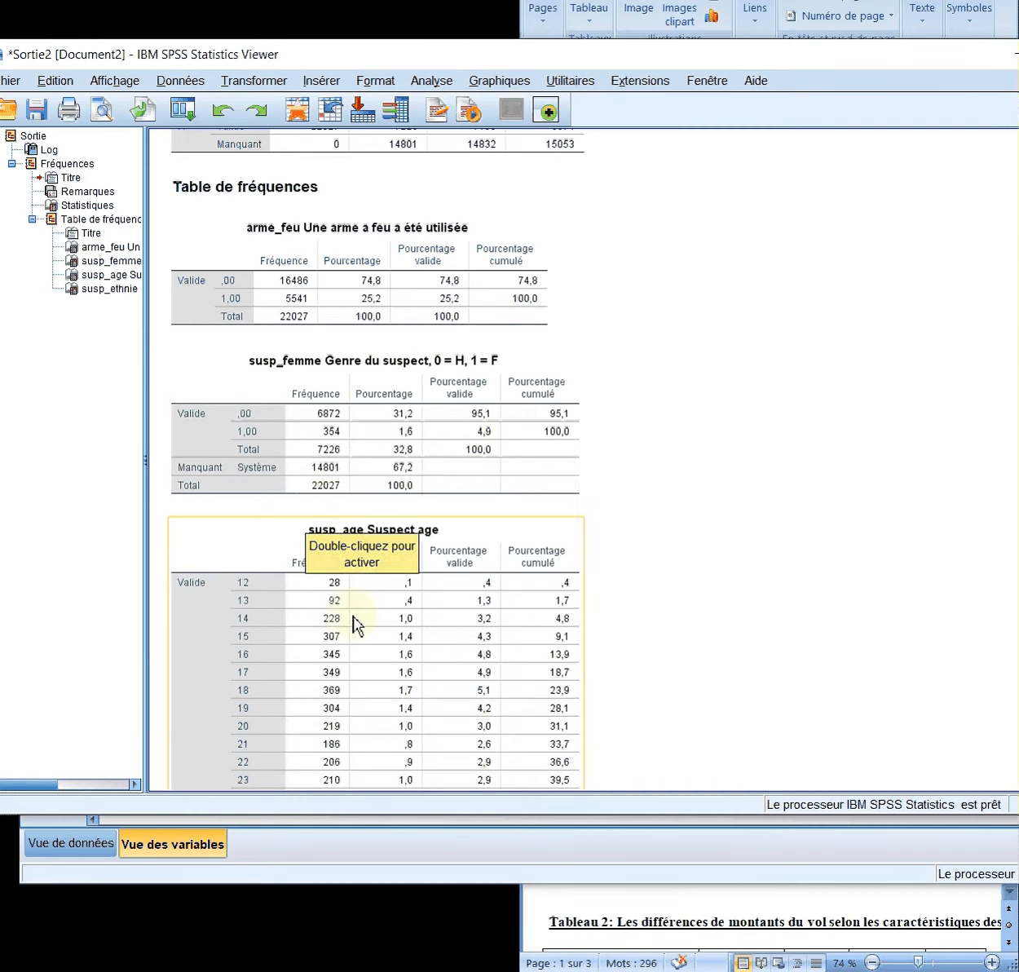
pyautogui.scroll(-3, 354, 621)
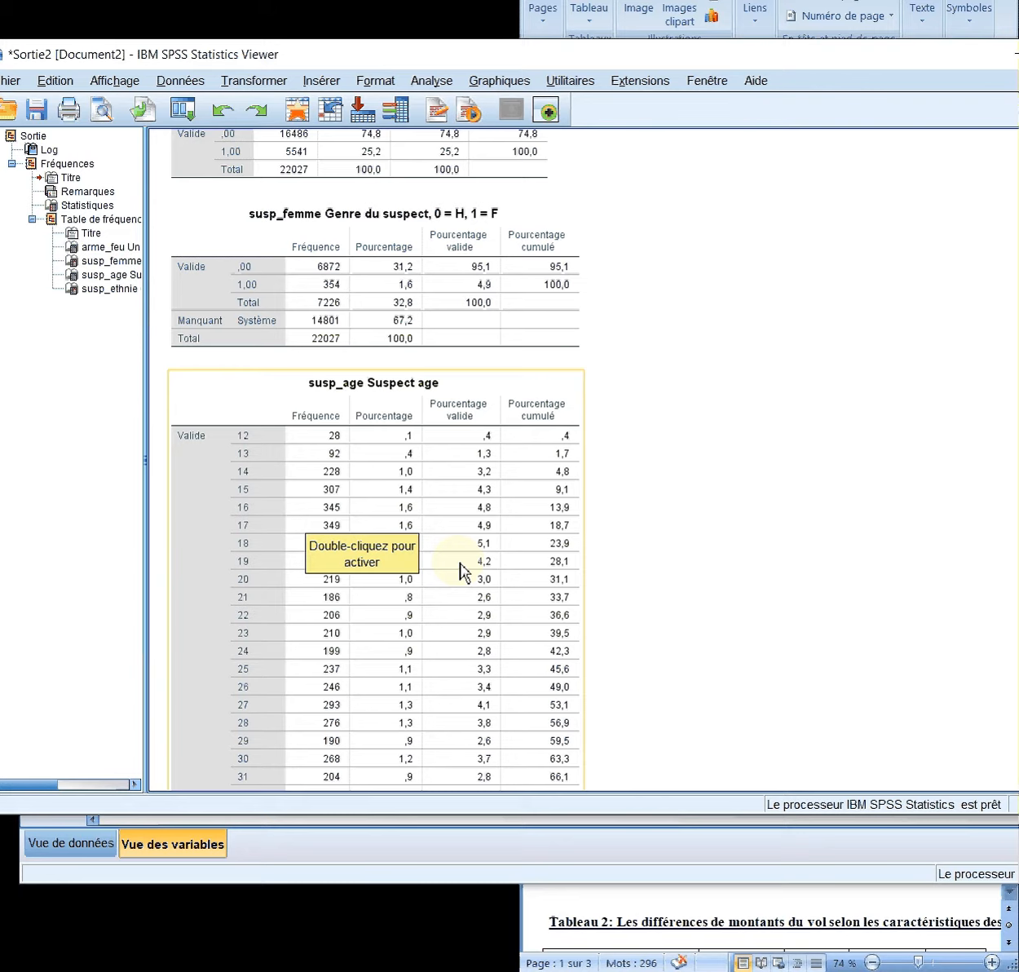
pyautogui.scroll(-15, 460, 570)
pyautogui.click(414, 610)
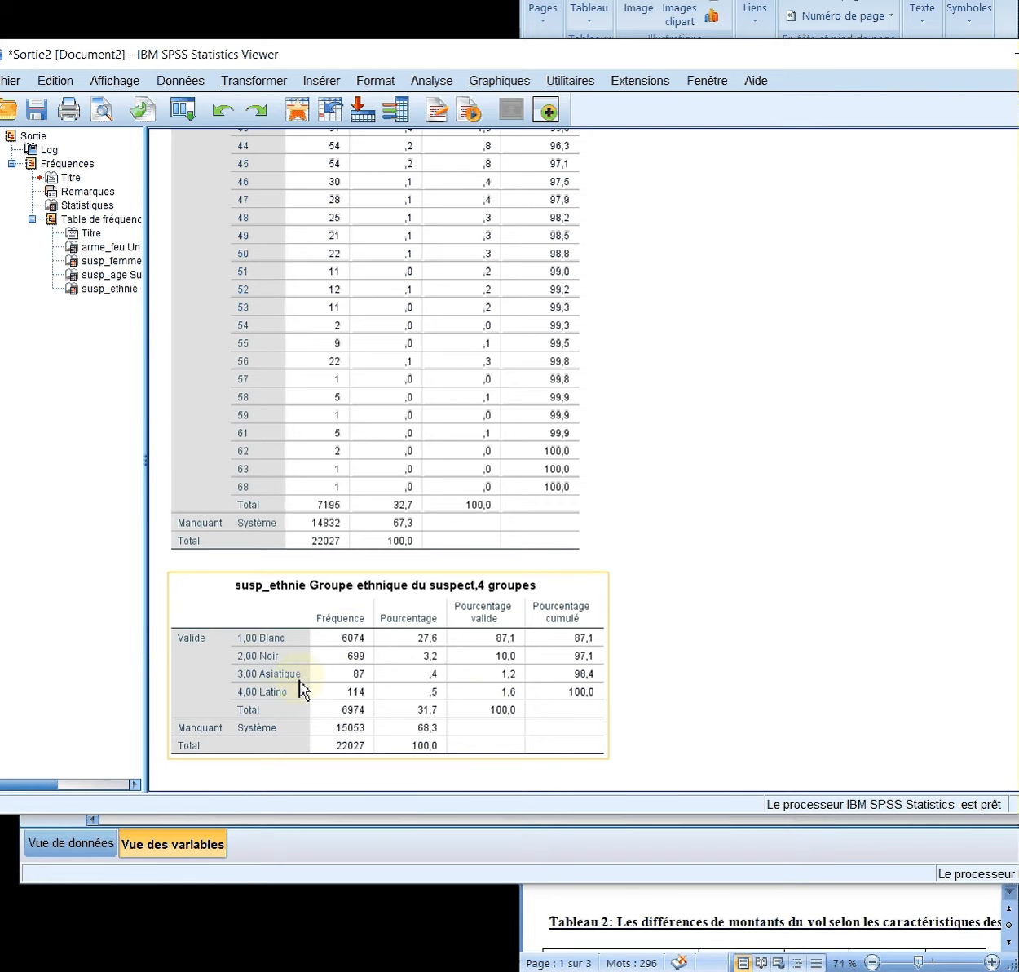
pyautogui.click(687, 449)
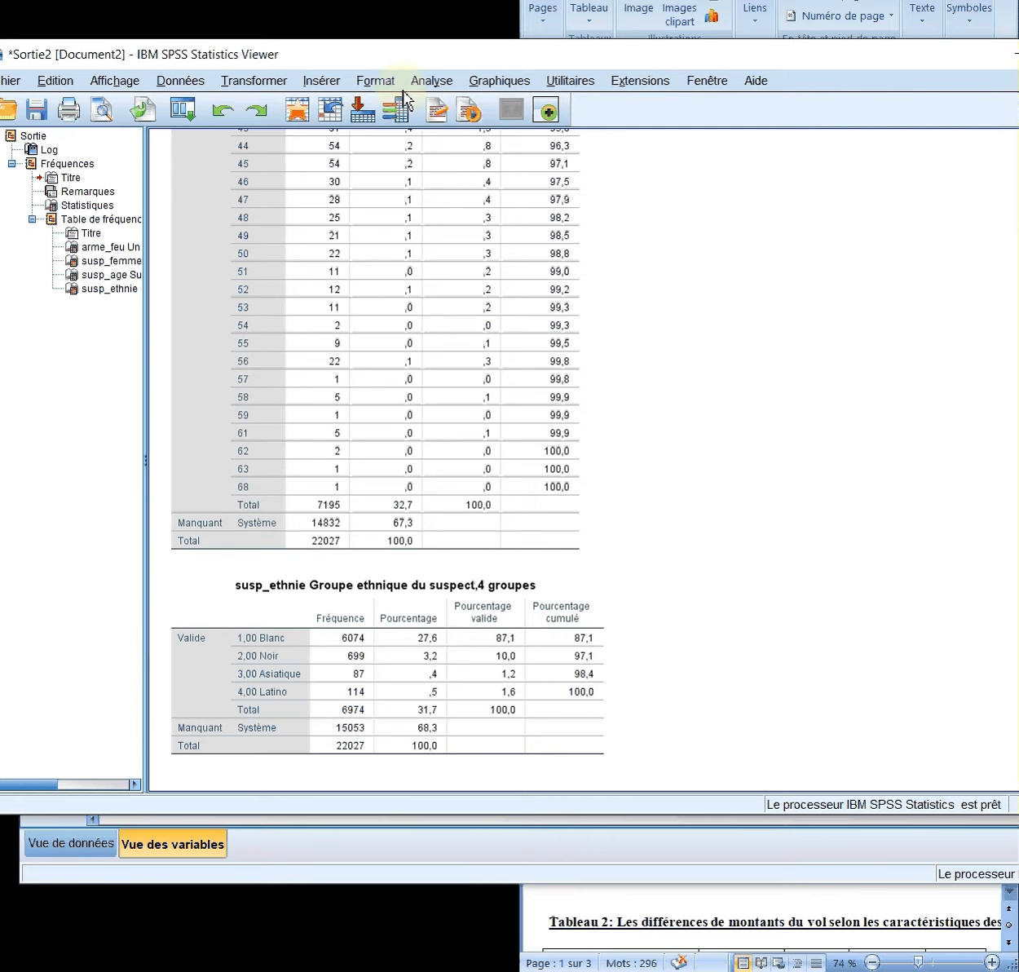
# Start a Means comparison (Moyennes) with Valeur du vol [MONTANT] as the dependent variable
pyautogui.click(479, 81)
pyautogui.moveTo(443, 82)
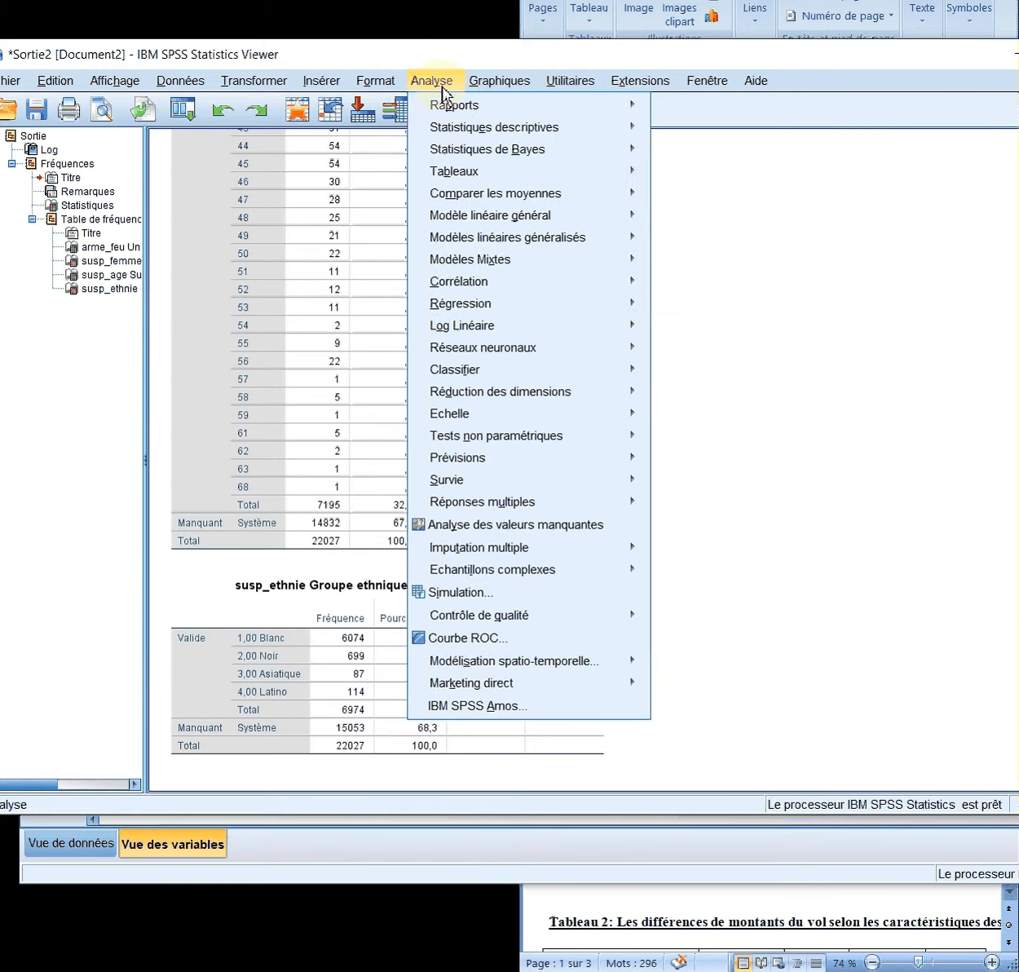
pyautogui.moveTo(461, 132)
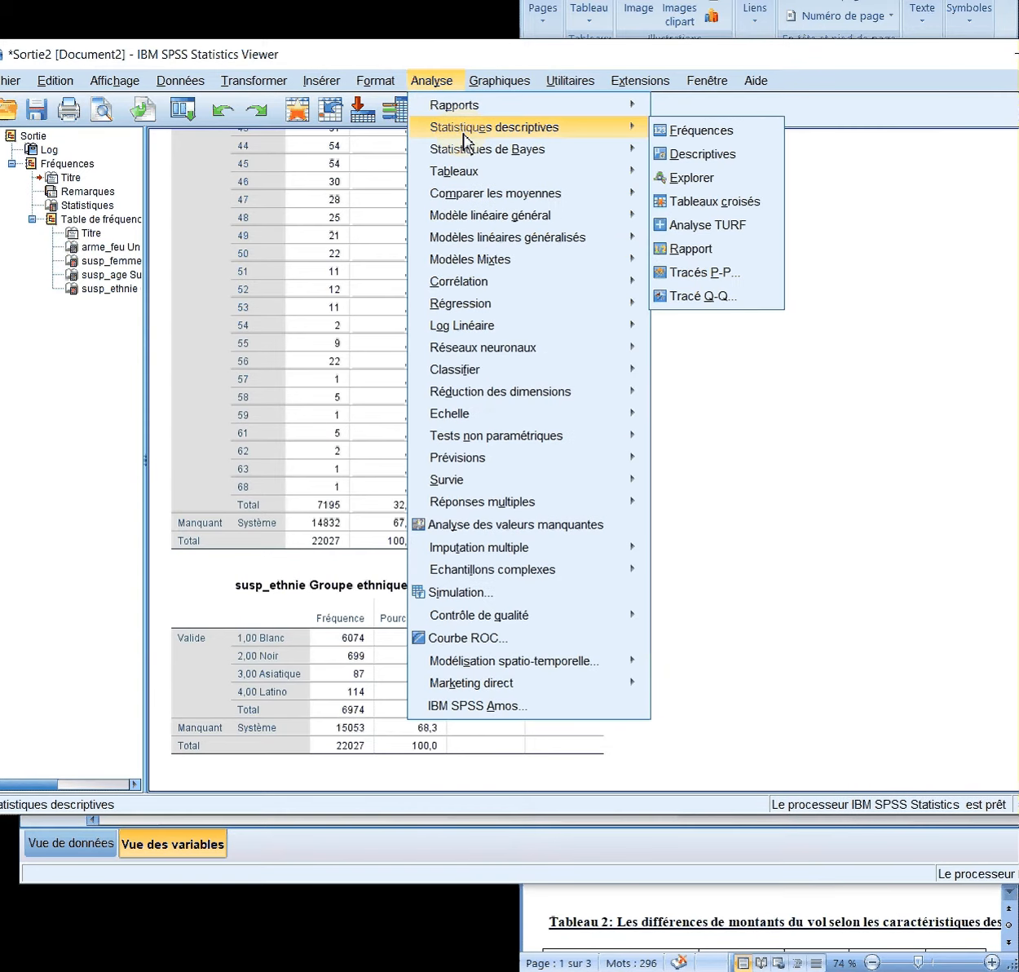
pyautogui.moveTo(481, 196)
pyautogui.click(678, 197)
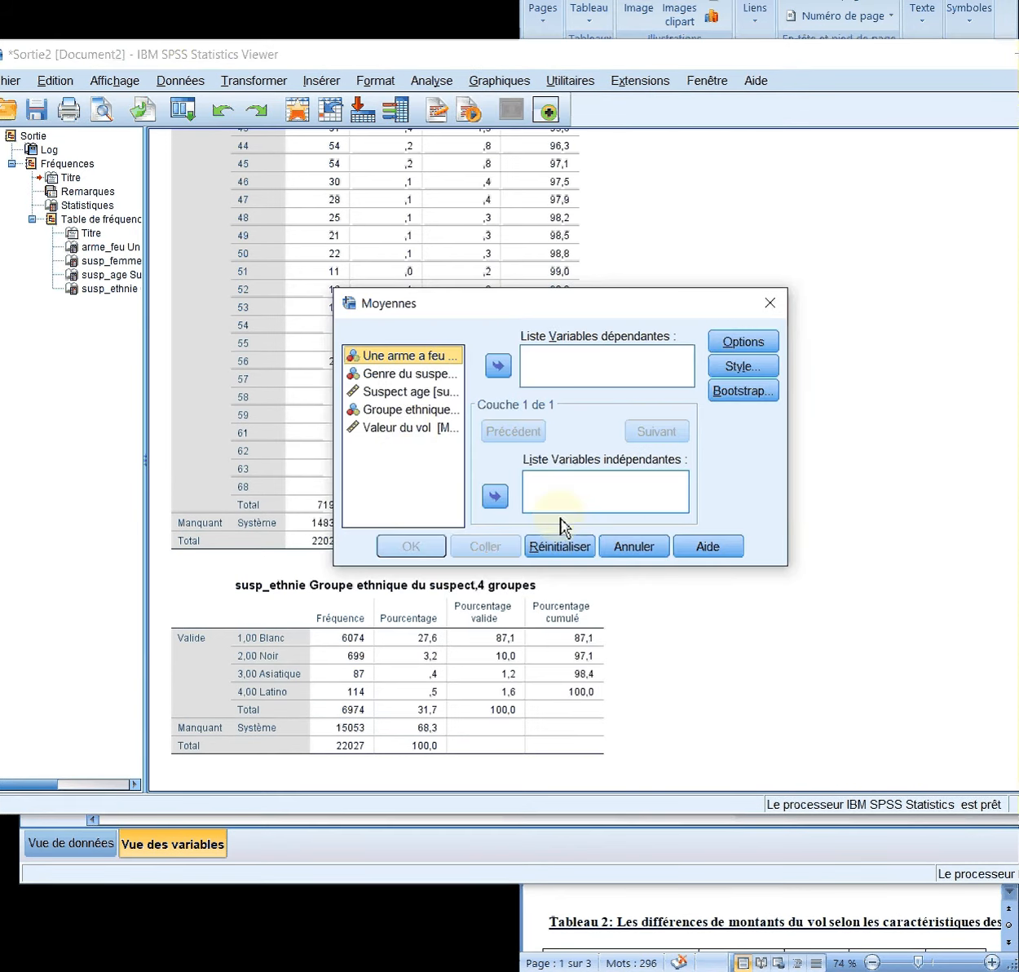
pyautogui.click(416, 431)
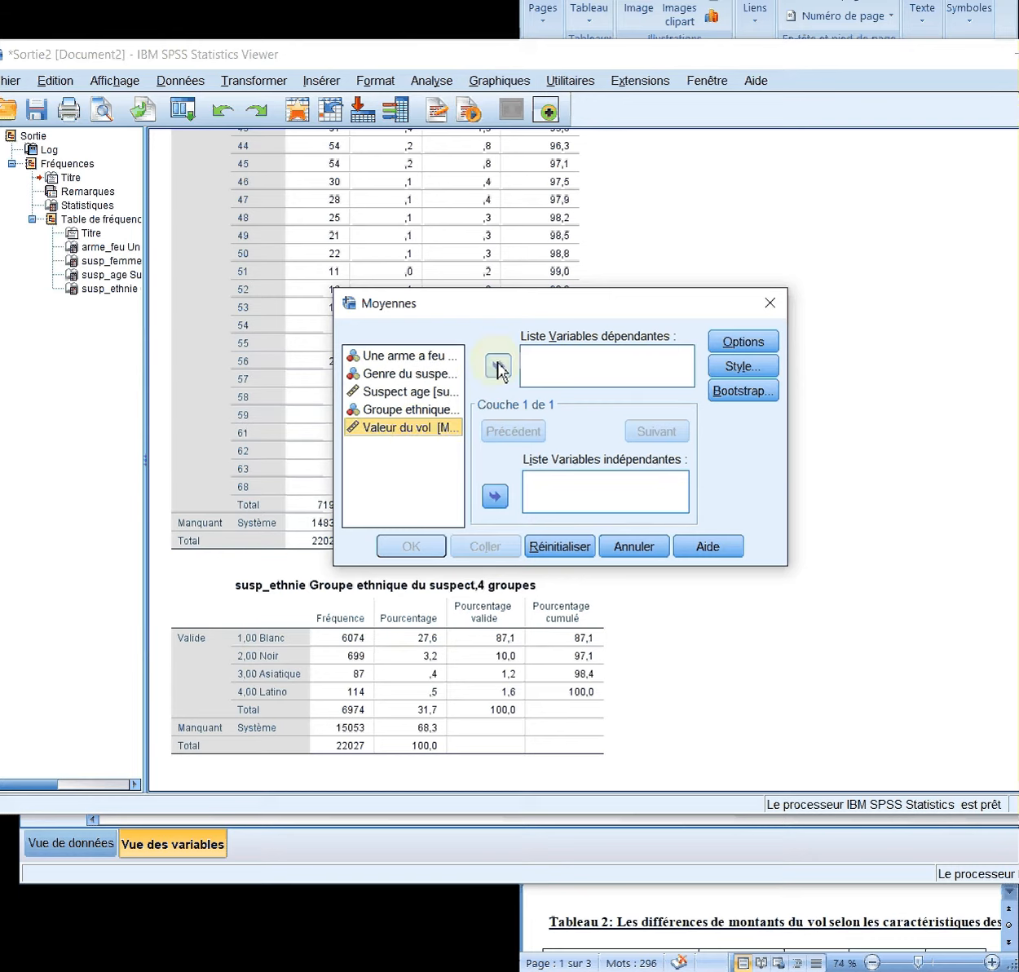
pyautogui.click(499, 369)
# Assign firearm use, suspect gender and ethnic group as the independent variables of the Means comparison, leaving out suspect age
pyautogui.click(400, 357)
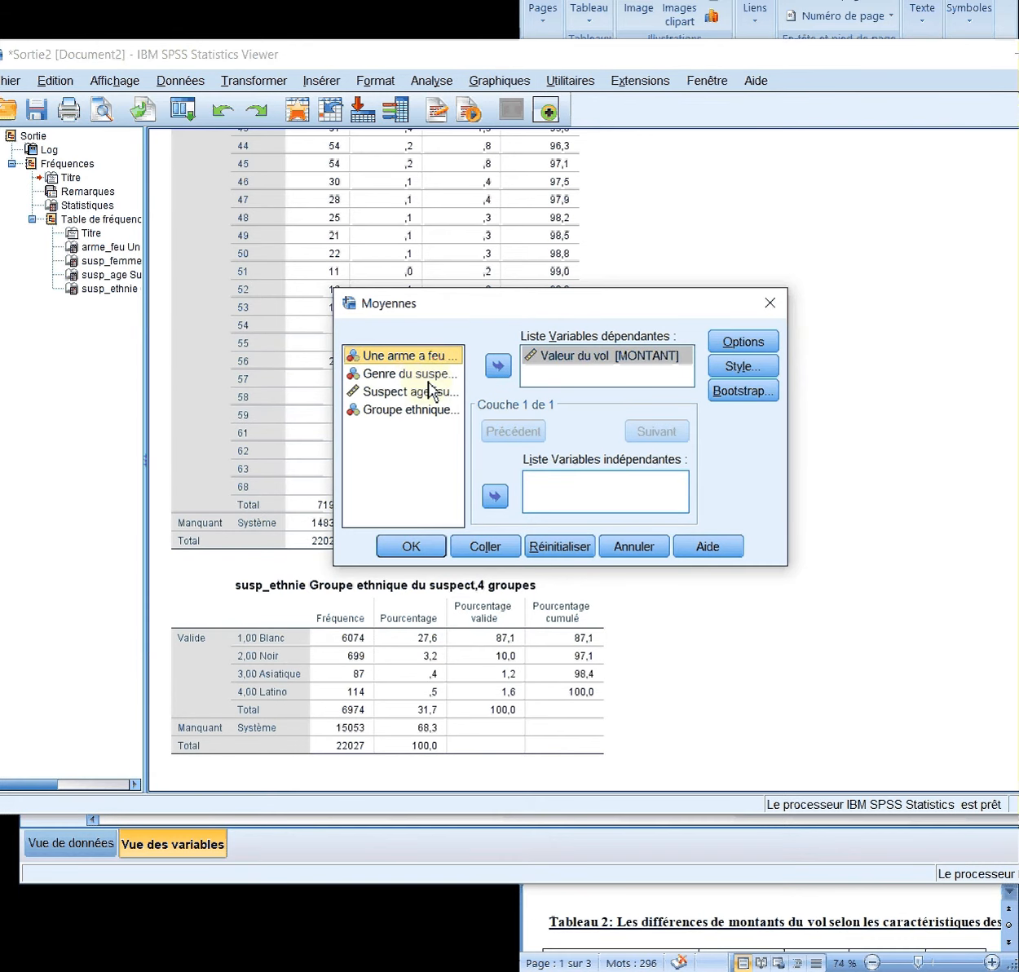
pyautogui.keyDown('ctrl'); pyautogui.click(420, 374); pyautogui.keyUp('ctrl')
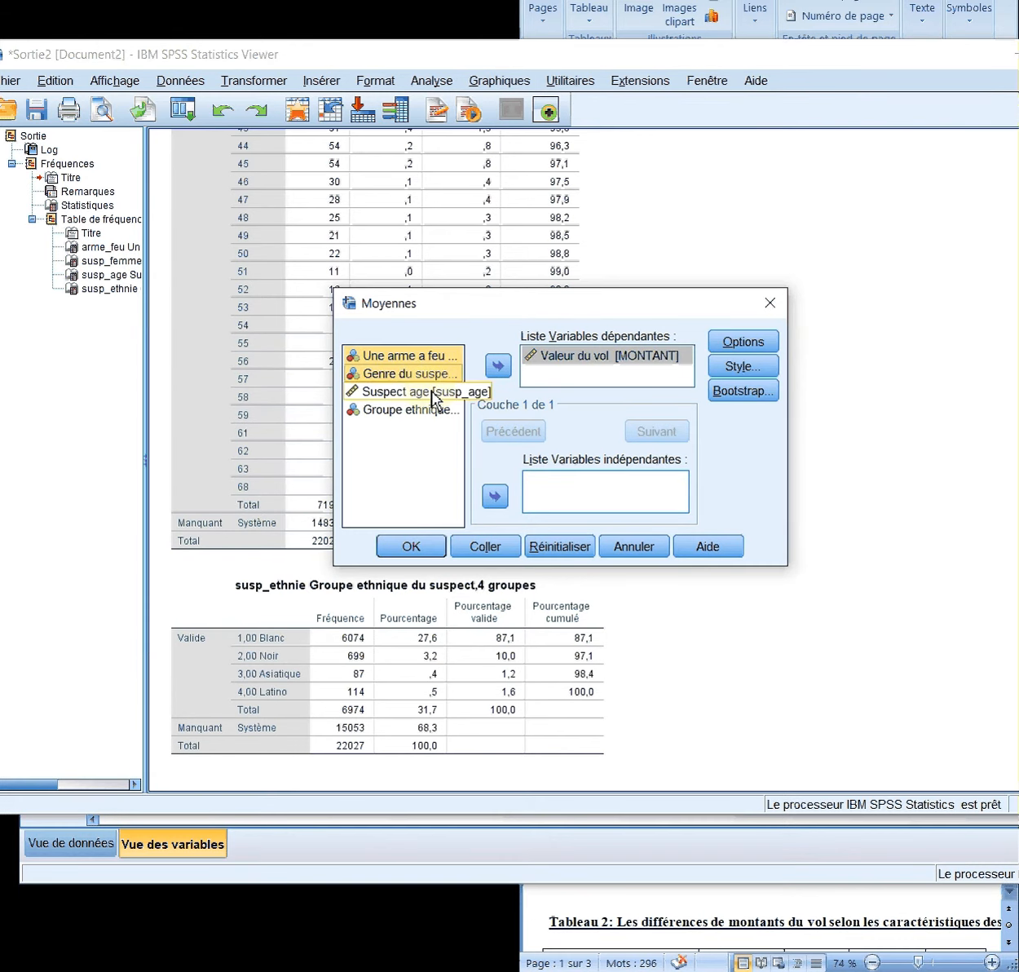
pyautogui.keyDown('shift'); pyautogui.click(420, 415); pyautogui.keyUp('shift')
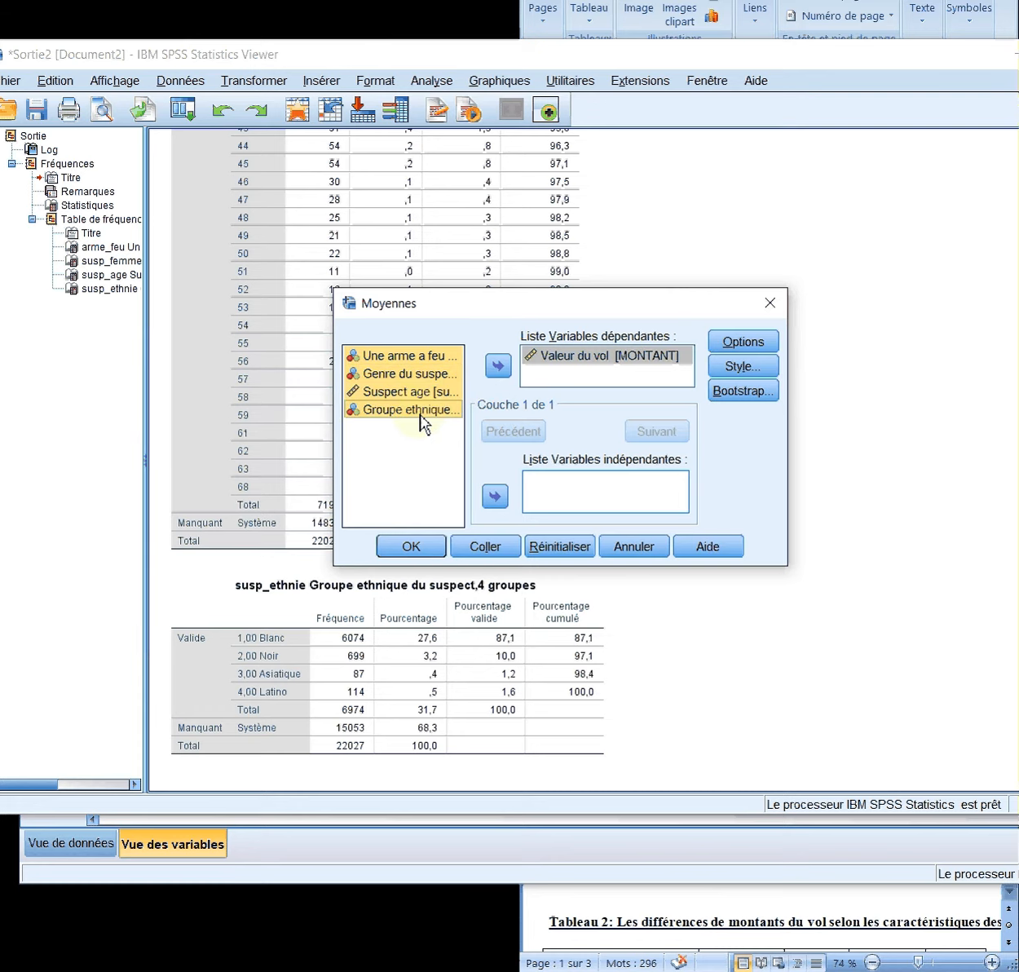
pyautogui.click(495, 495)
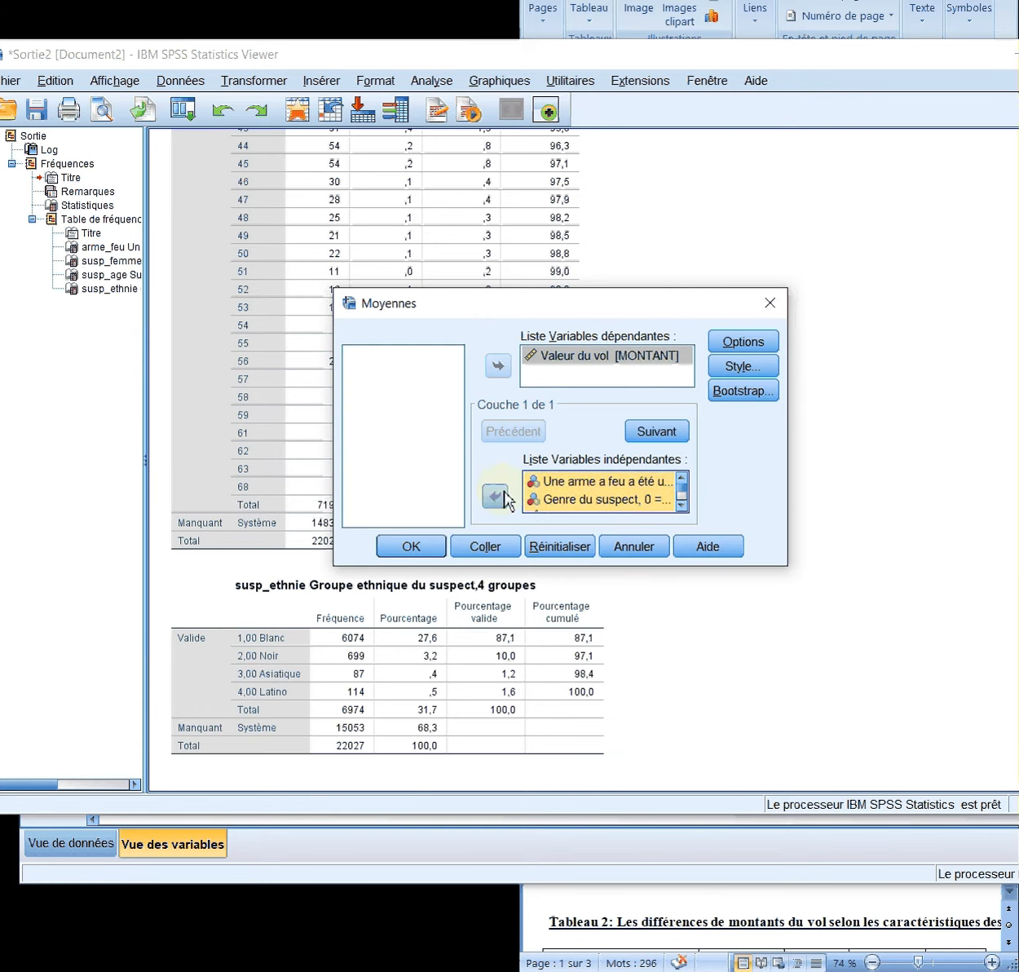
pyautogui.scroll(-2, 573, 506)
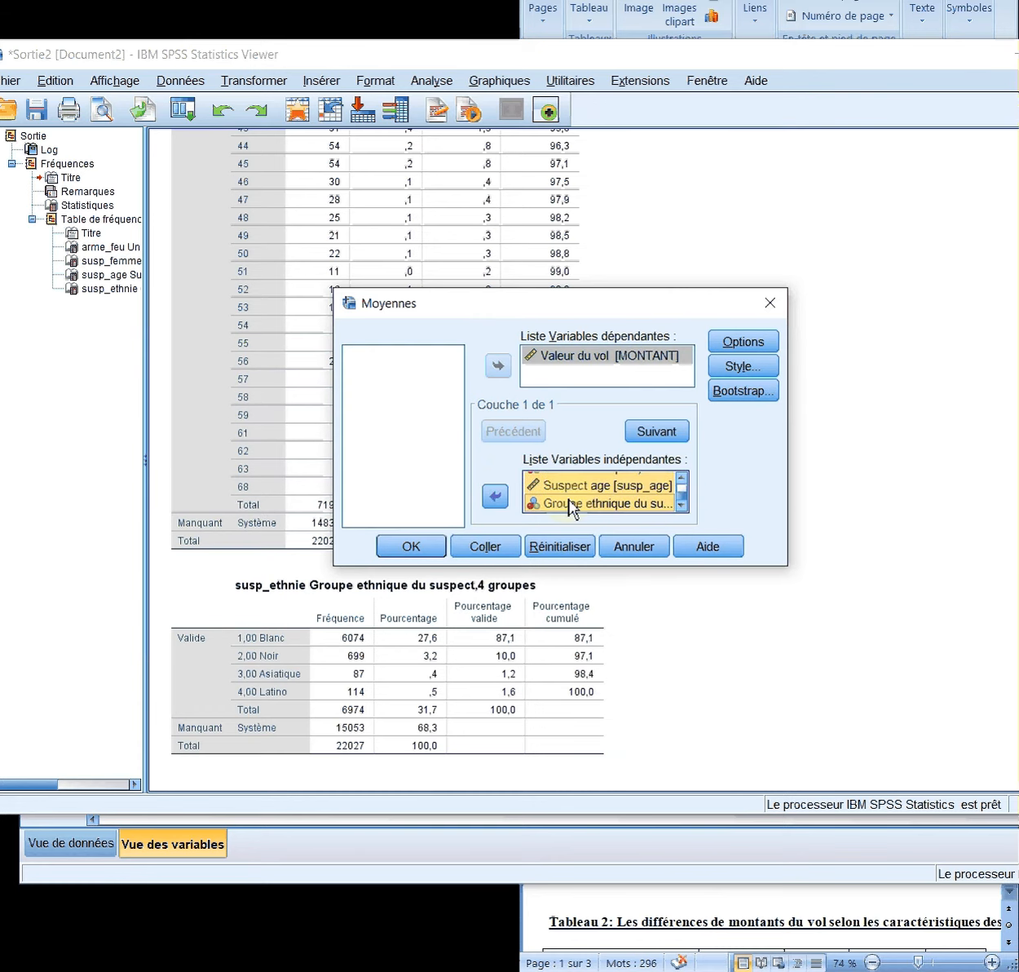
pyautogui.click(496, 495)
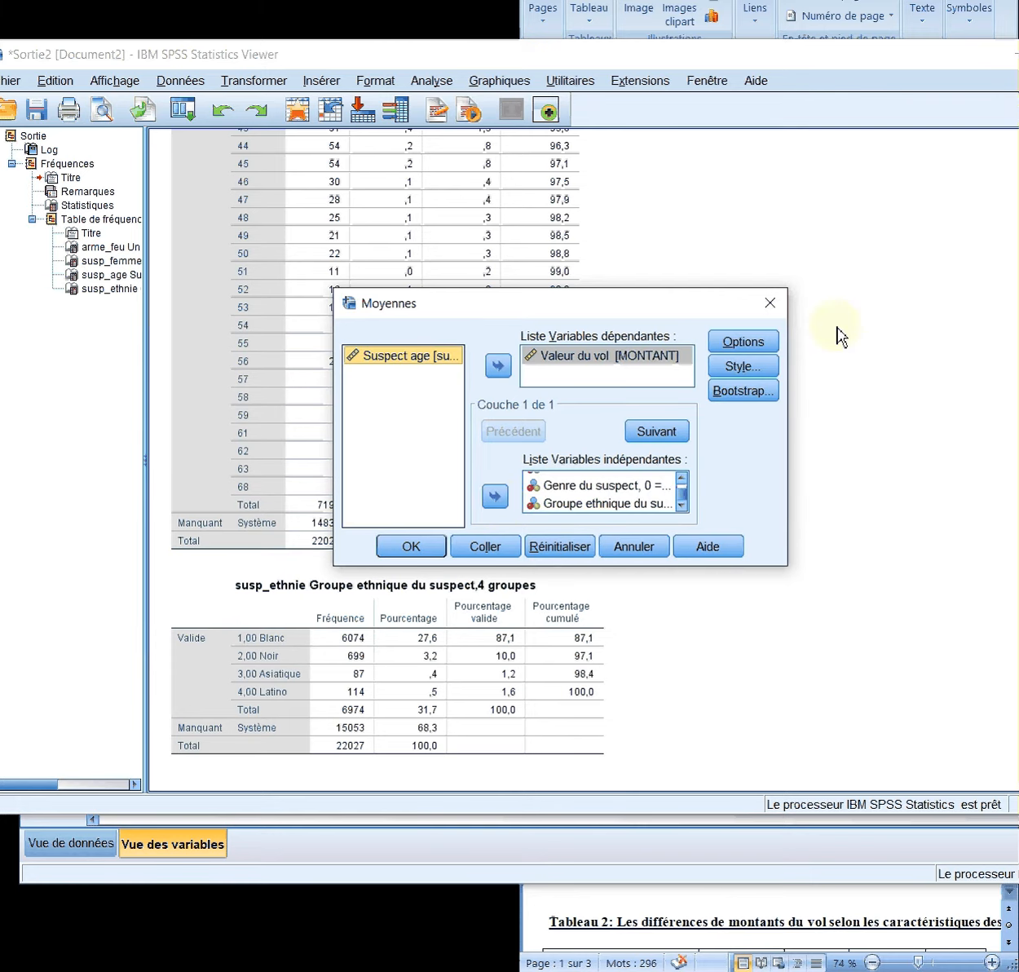
# Request the Anova table and eta (Tableau Anova et eta) and run the Means comparison
pyautogui.click(765, 346)
pyautogui.click(504, 548)
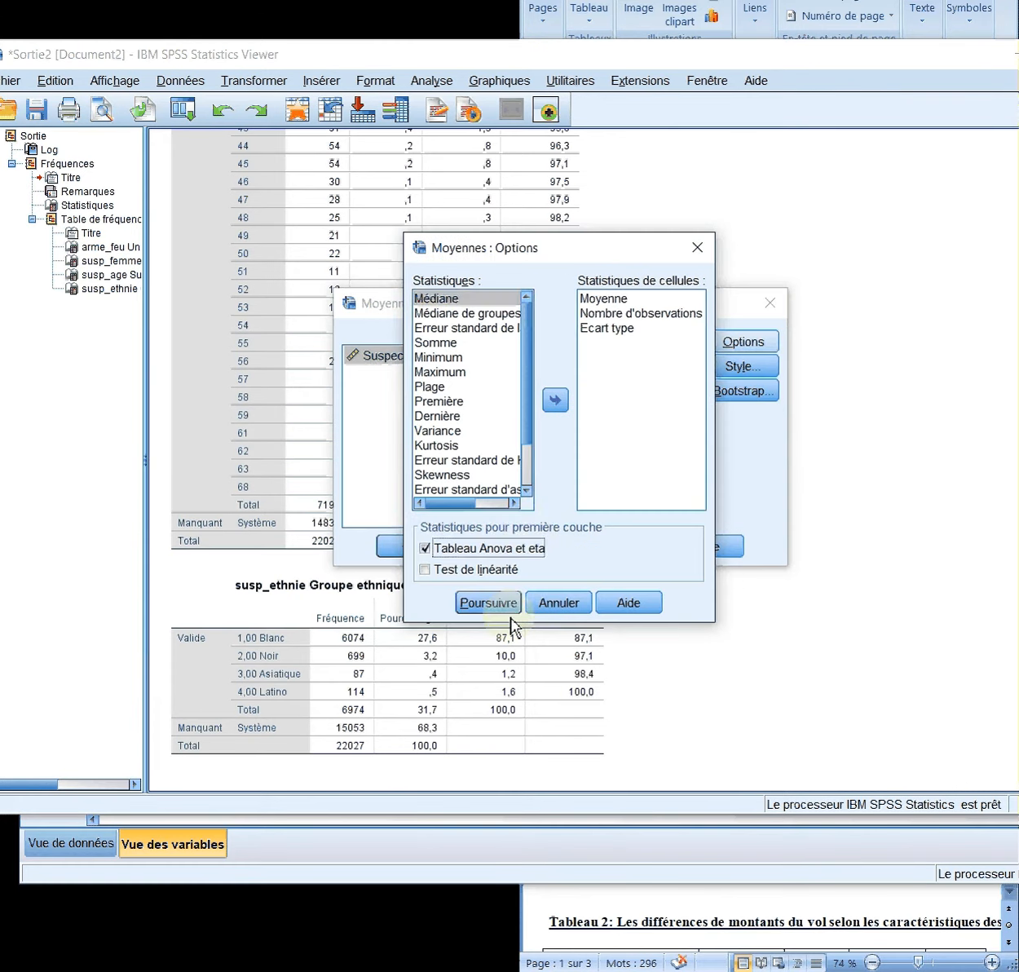
pyautogui.click(502, 604)
pyautogui.click(409, 547)
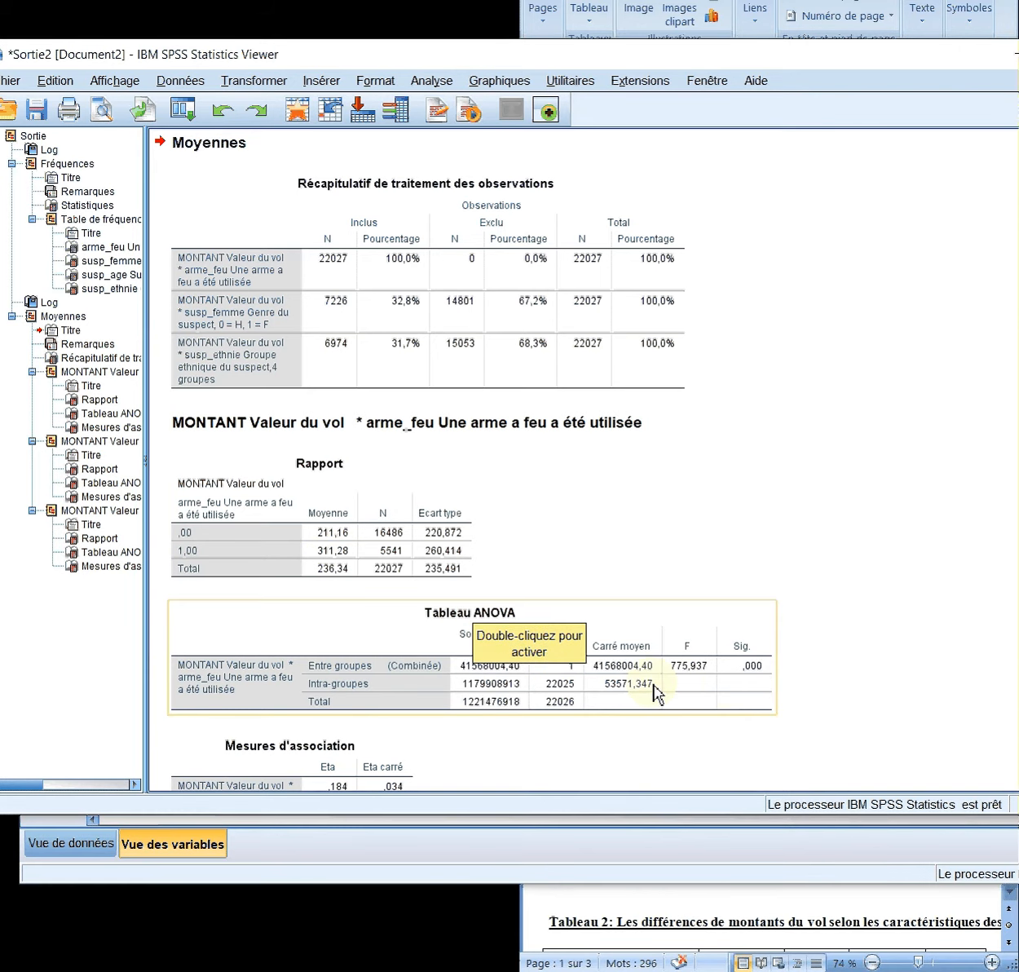
# Compare the means, ANOVA and eta output for firearm, gender and ethnic group with Tableau 2 in the Word document
pyautogui.scroll(-3, 570, 677)
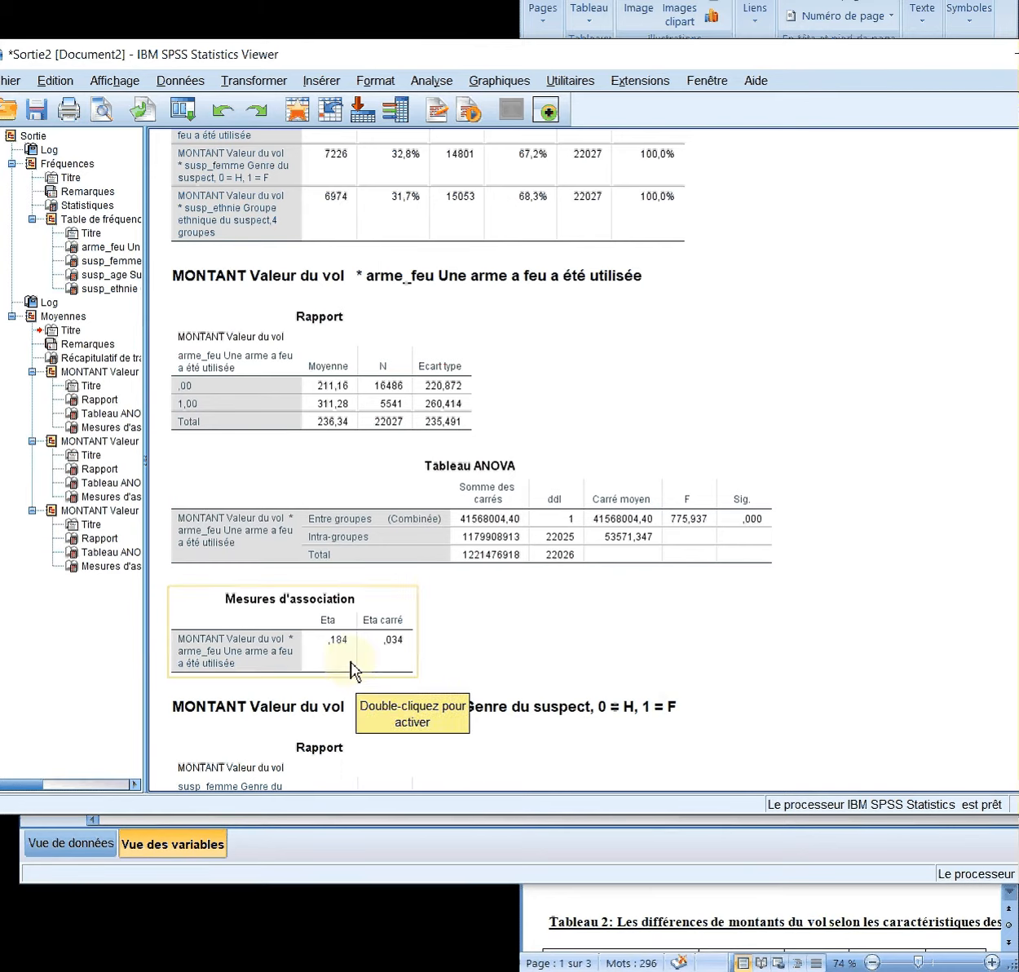
pyautogui.click(740, 912)
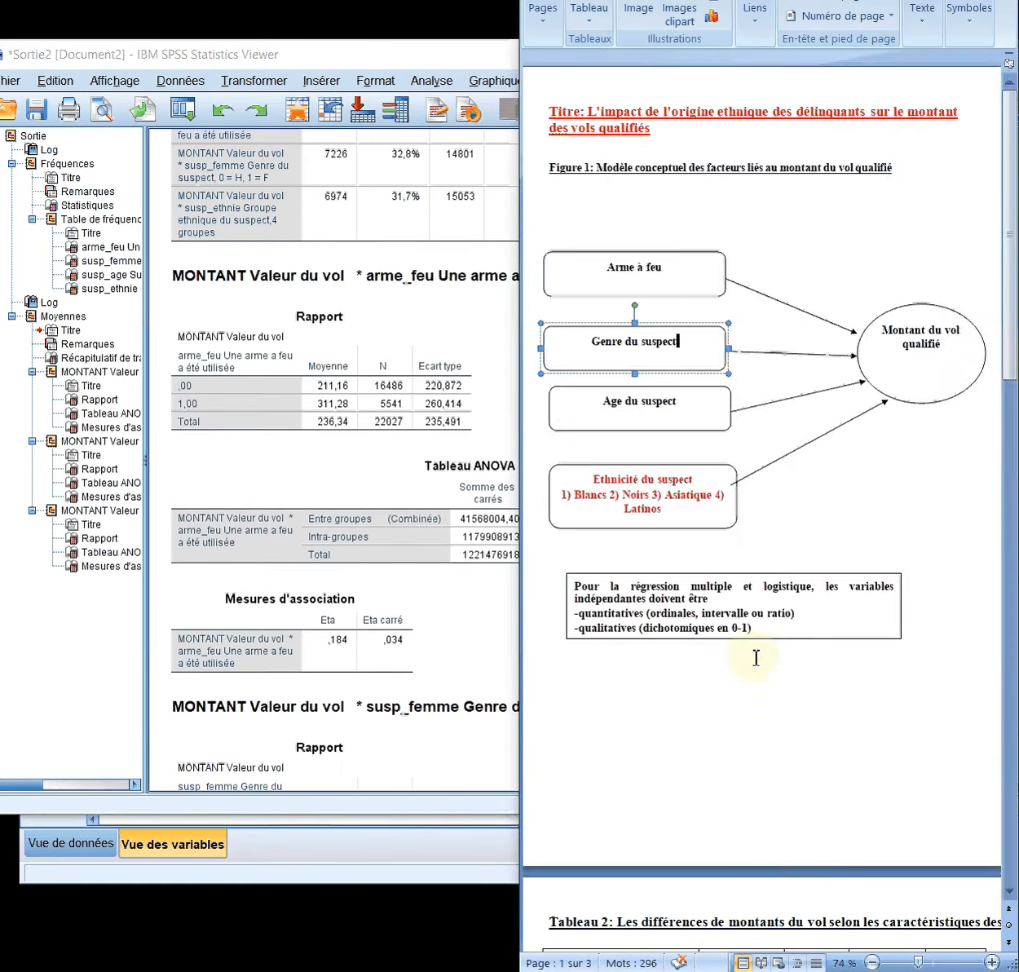
pyautogui.scroll(-10, 756, 657)
pyautogui.scroll(3, 747, 665)
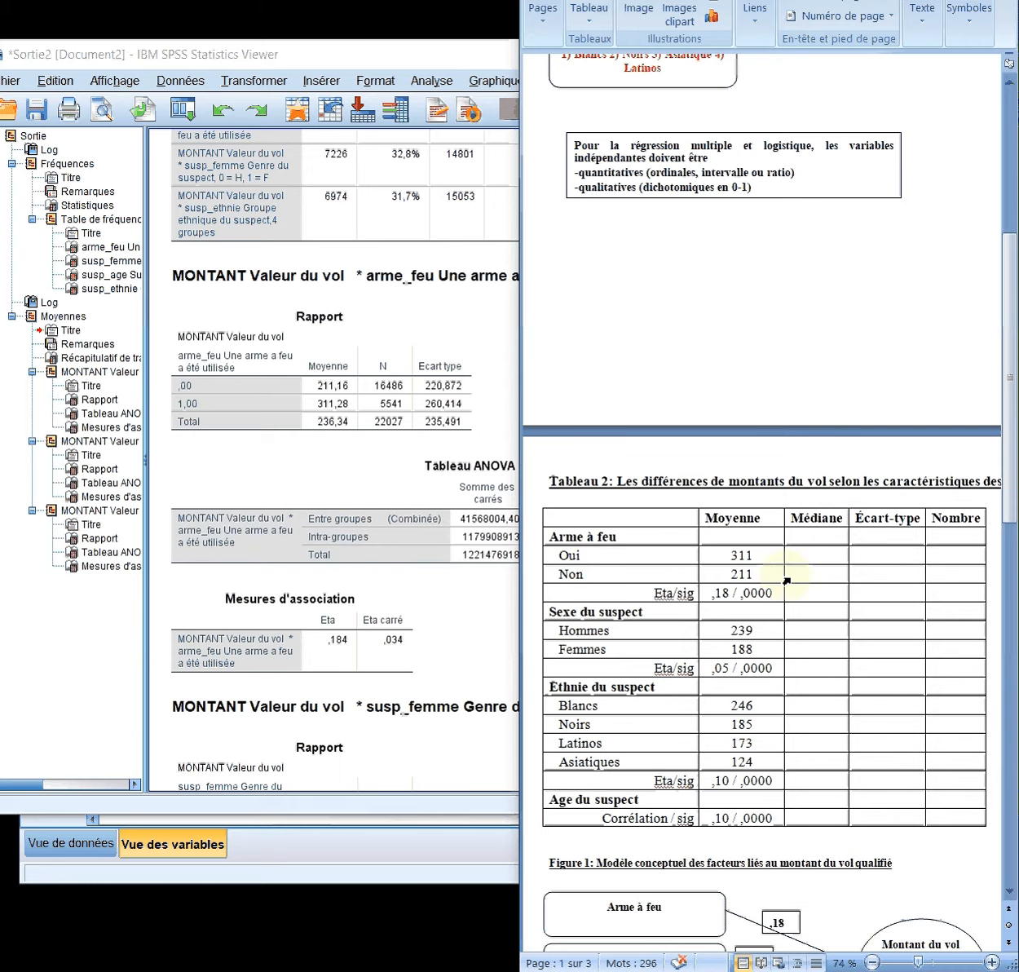
pyautogui.click(771, 554)
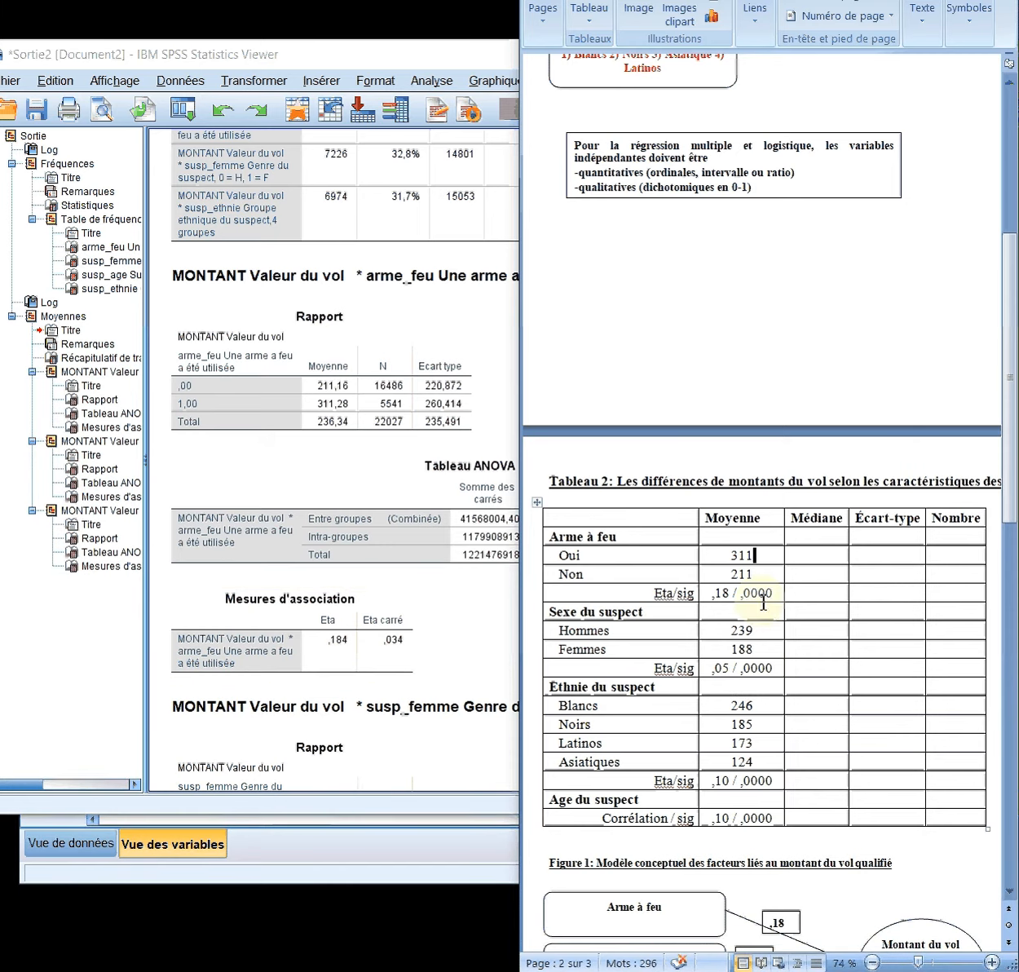
pyautogui.scroll(-3, 378, 600)
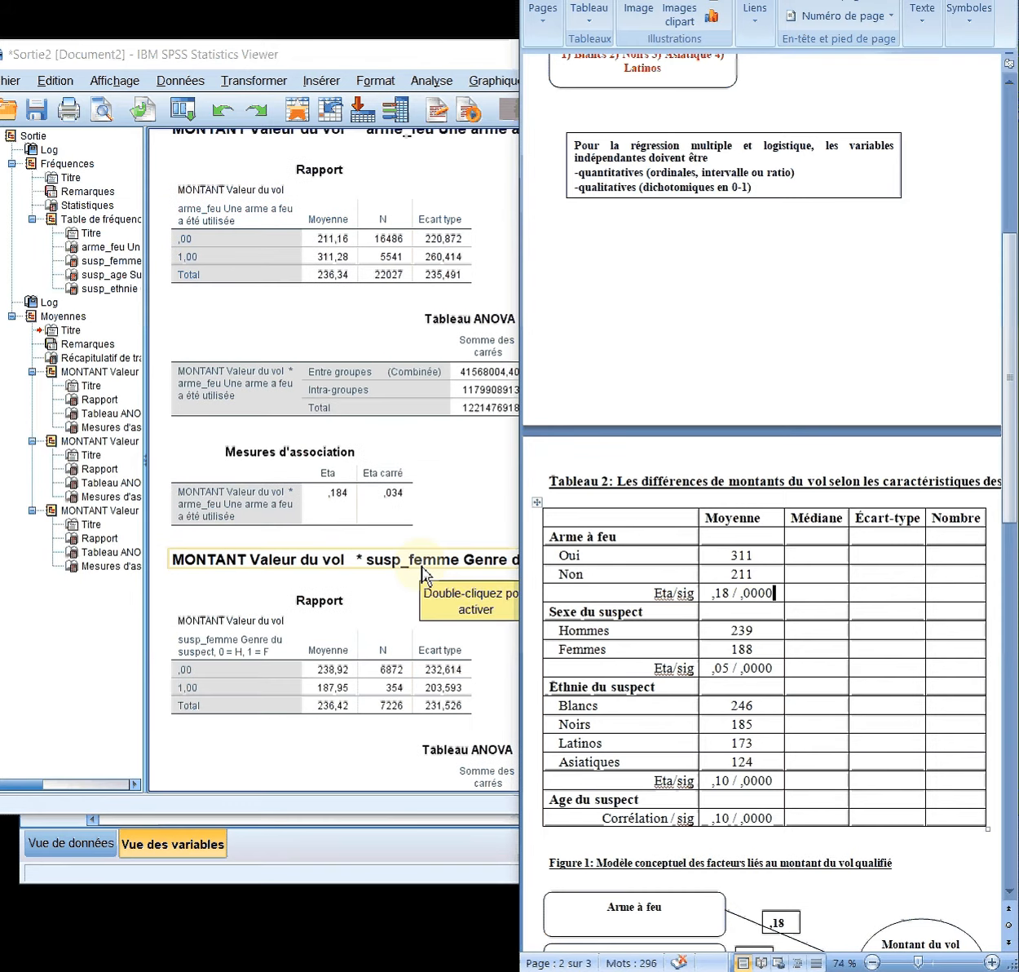
pyautogui.scroll(-3, 422, 575)
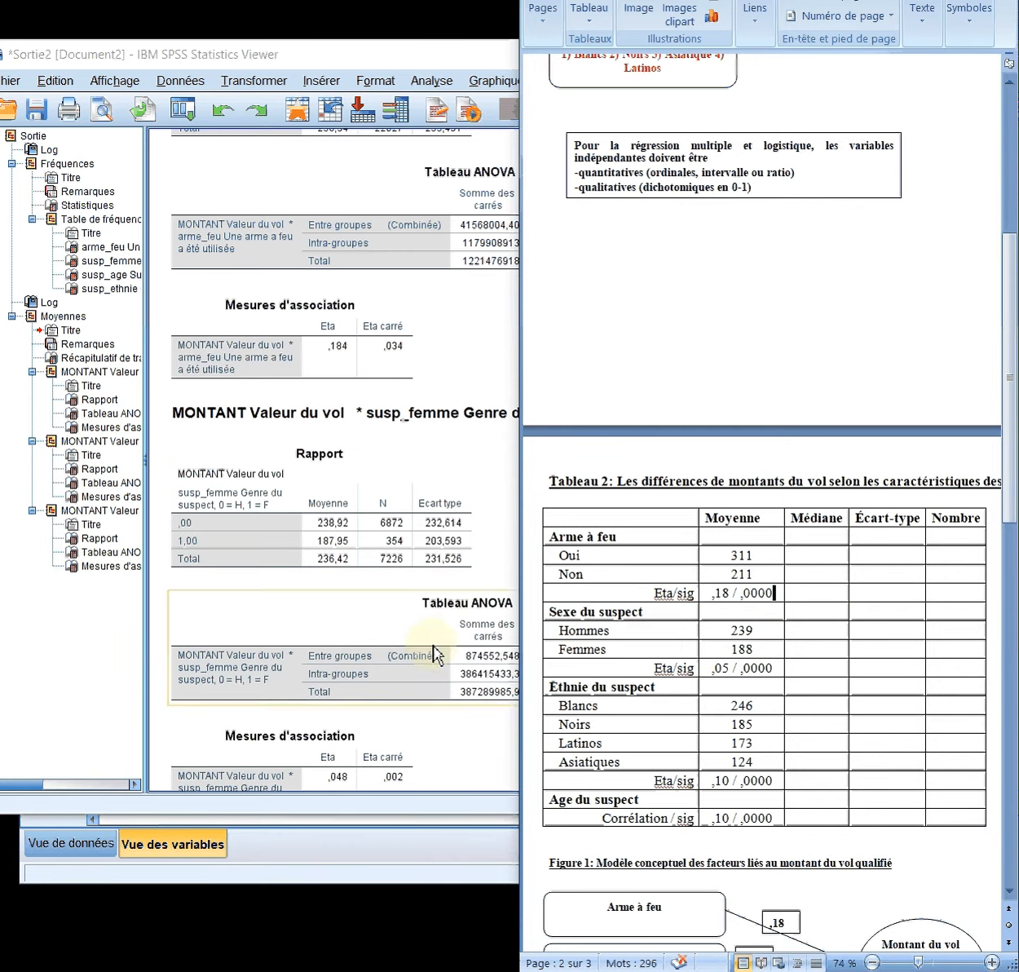
pyautogui.scroll(-3, 307, 751)
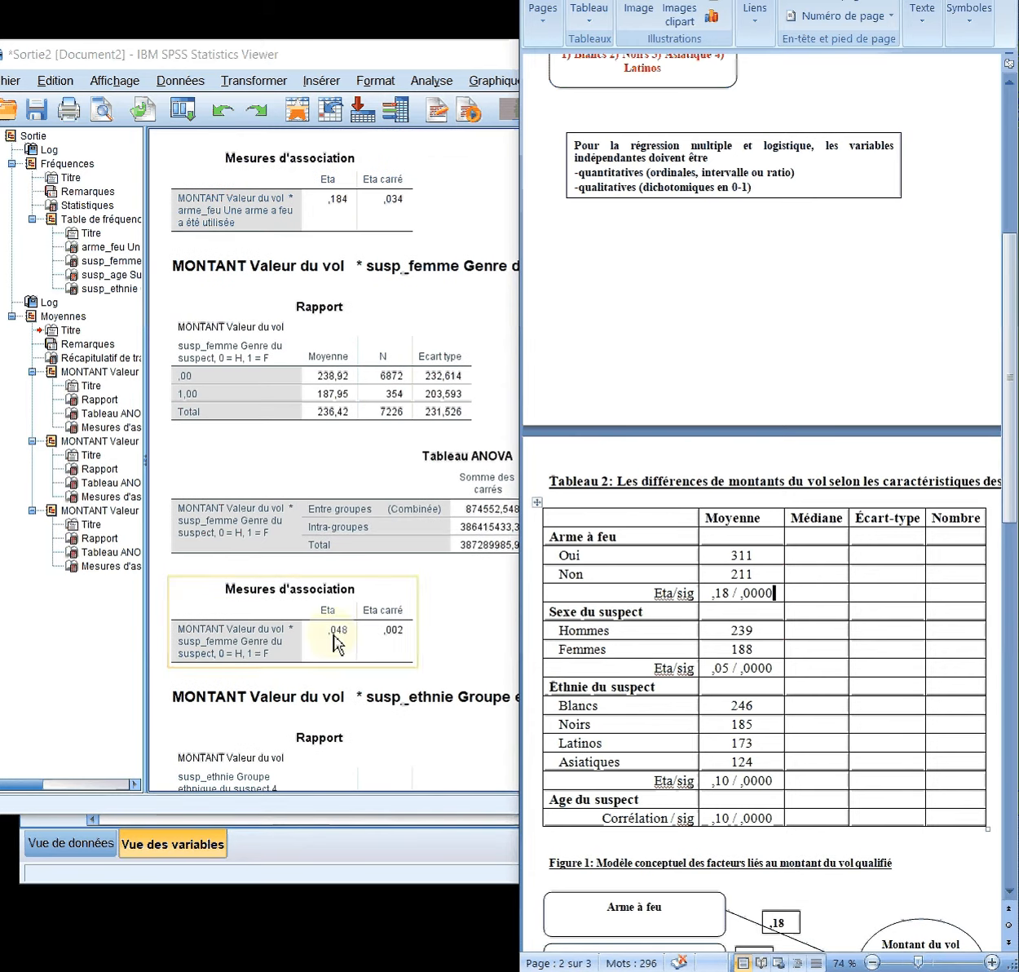
pyautogui.scroll(-3, 717, 634)
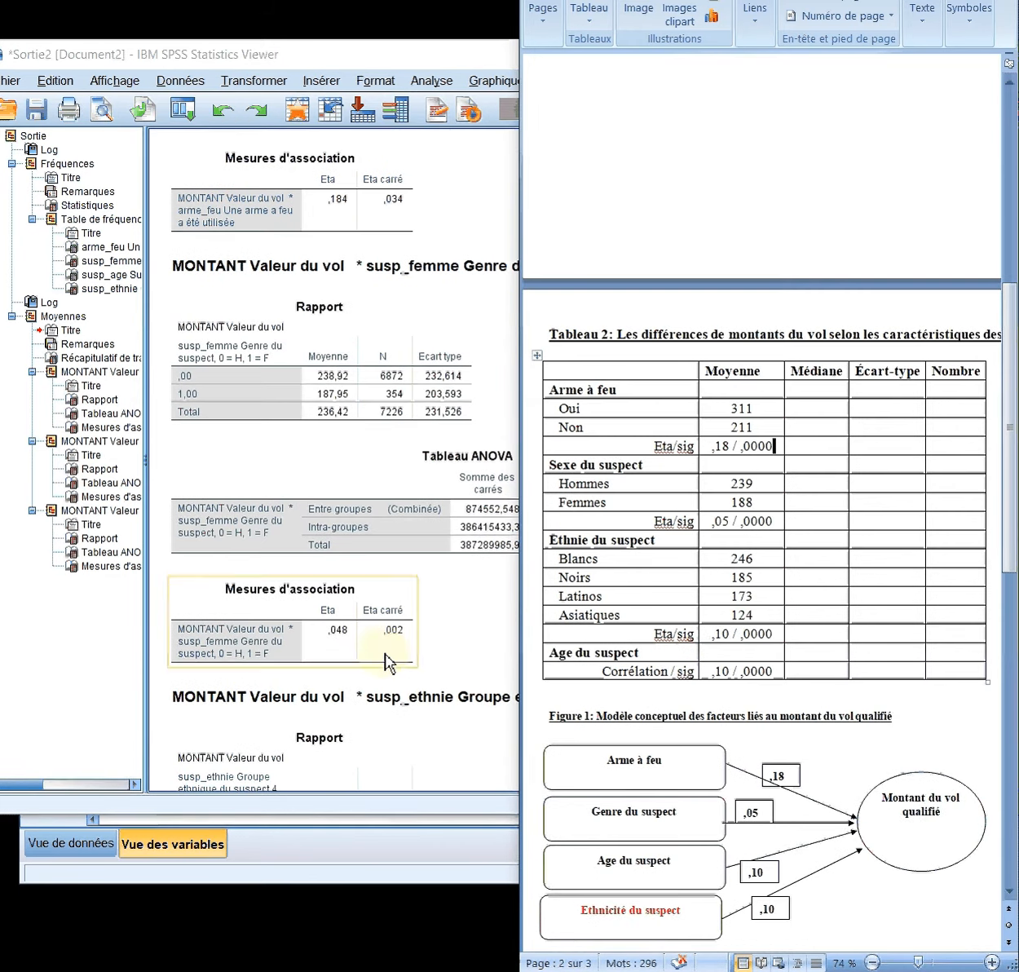
pyautogui.scroll(-8, 387, 660)
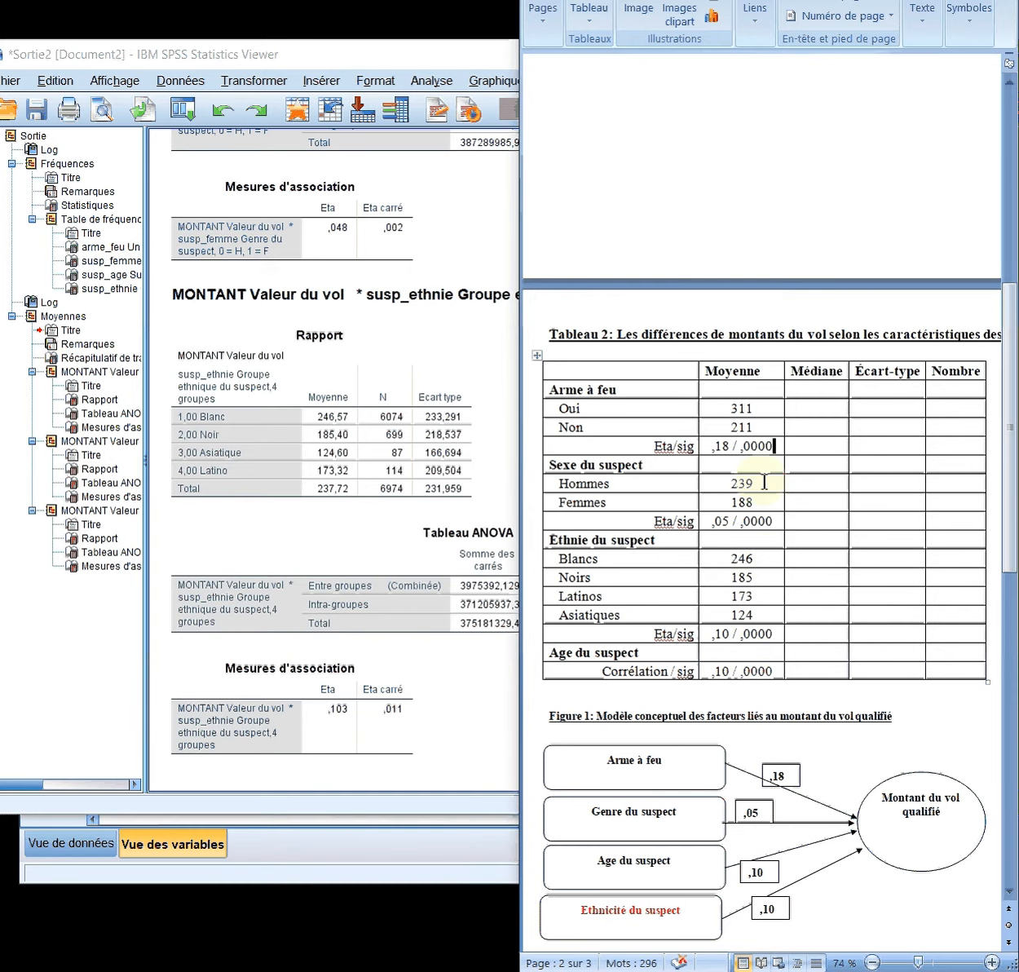
# Examine the conceptual model with its coefficients, the research question and the multiple regression results in Tableau 3 of the Word document
pyautogui.scroll(-5, 764, 483)
pyautogui.scroll(-2, 756, 487)
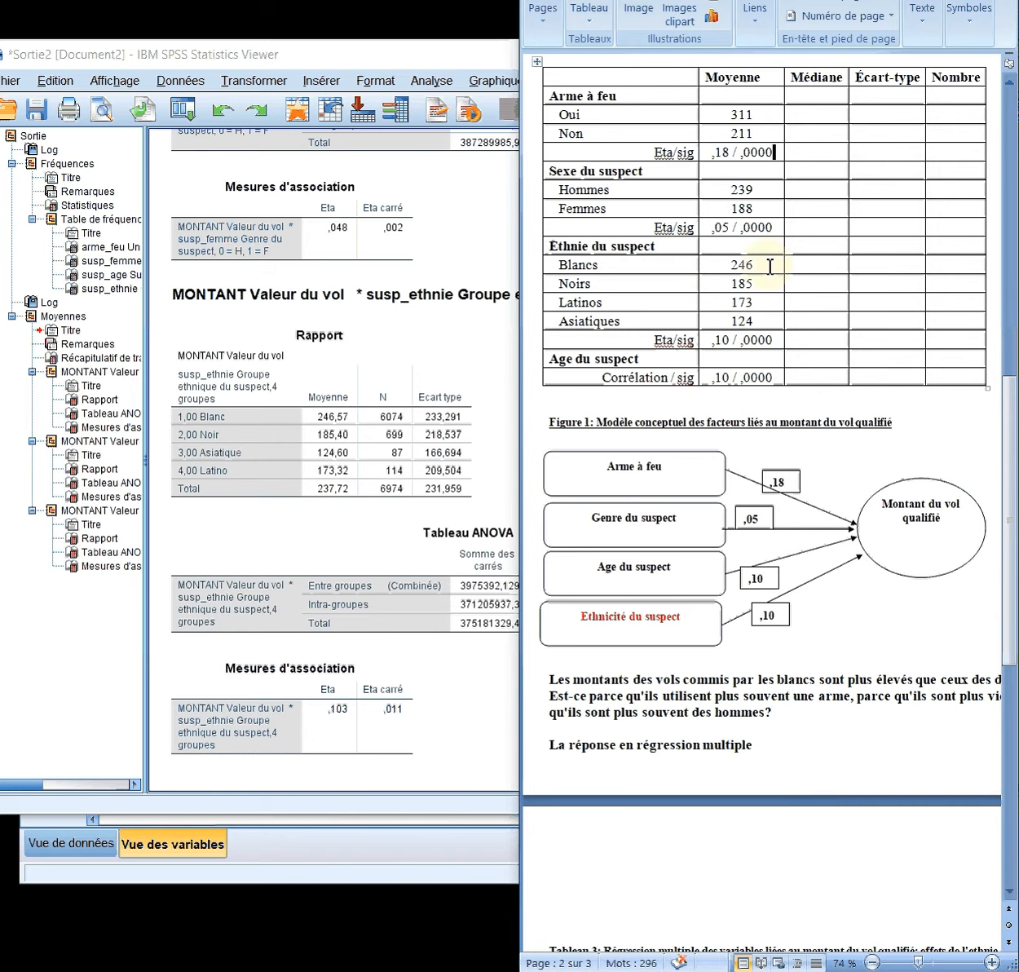
pyautogui.scroll(-5, 736, 625)
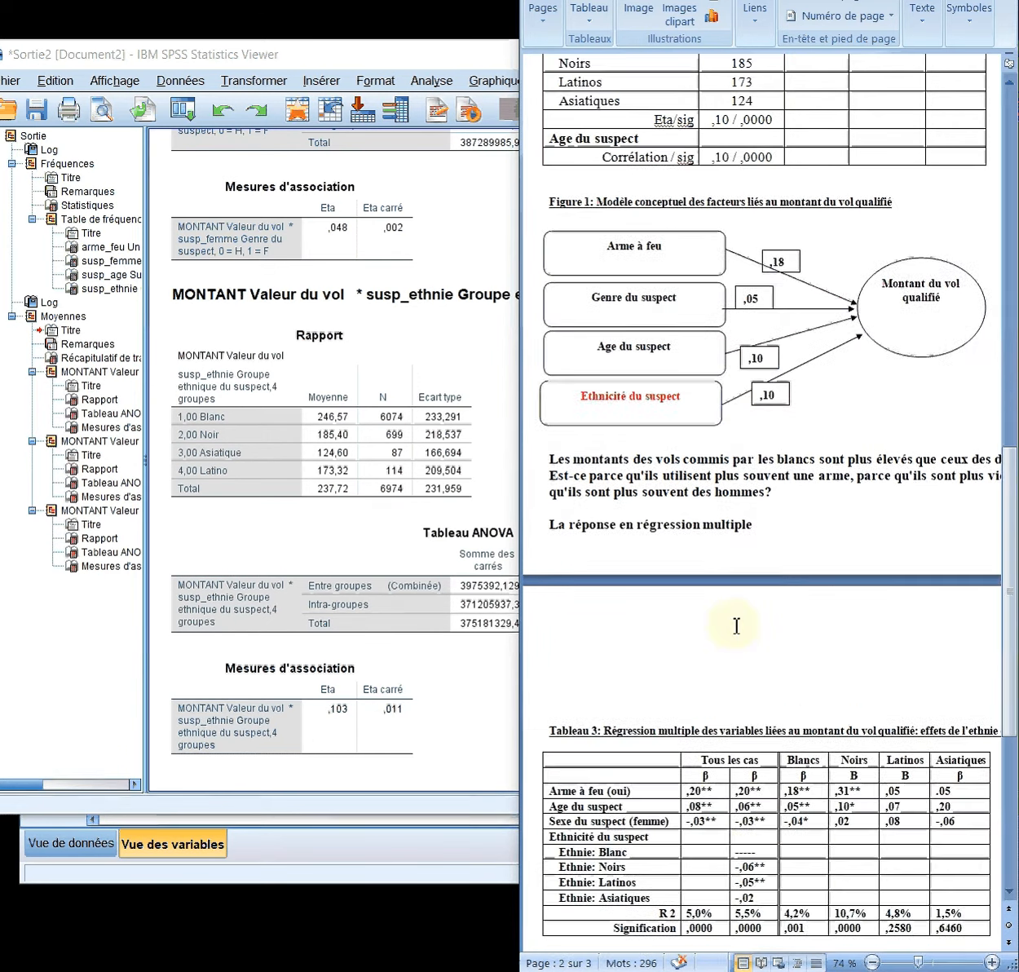
pyautogui.scroll(-7, 737, 626)
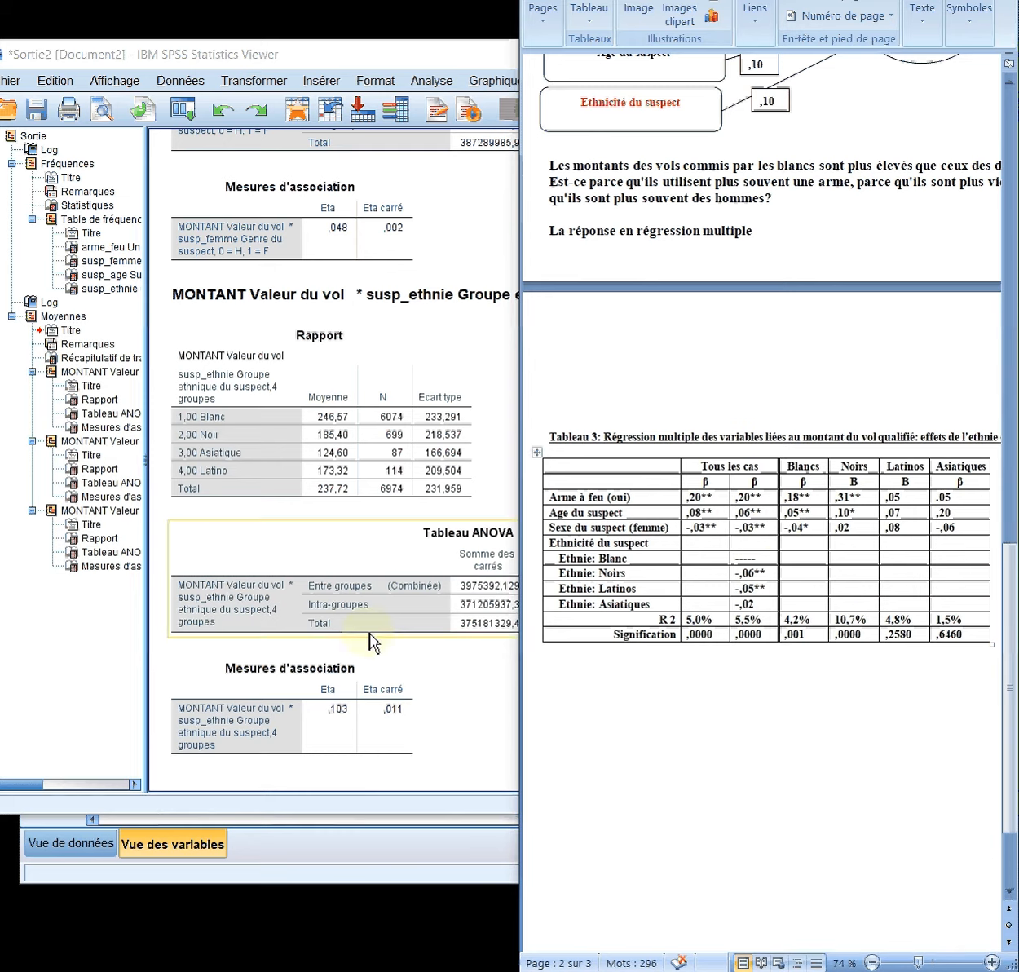
# Switch back to the SPSS output, and bring up the dummy.sps syntax file to examine its commands recoding susp_ethnie
pyautogui.click(465, 685)
pyautogui.click(289, 448)
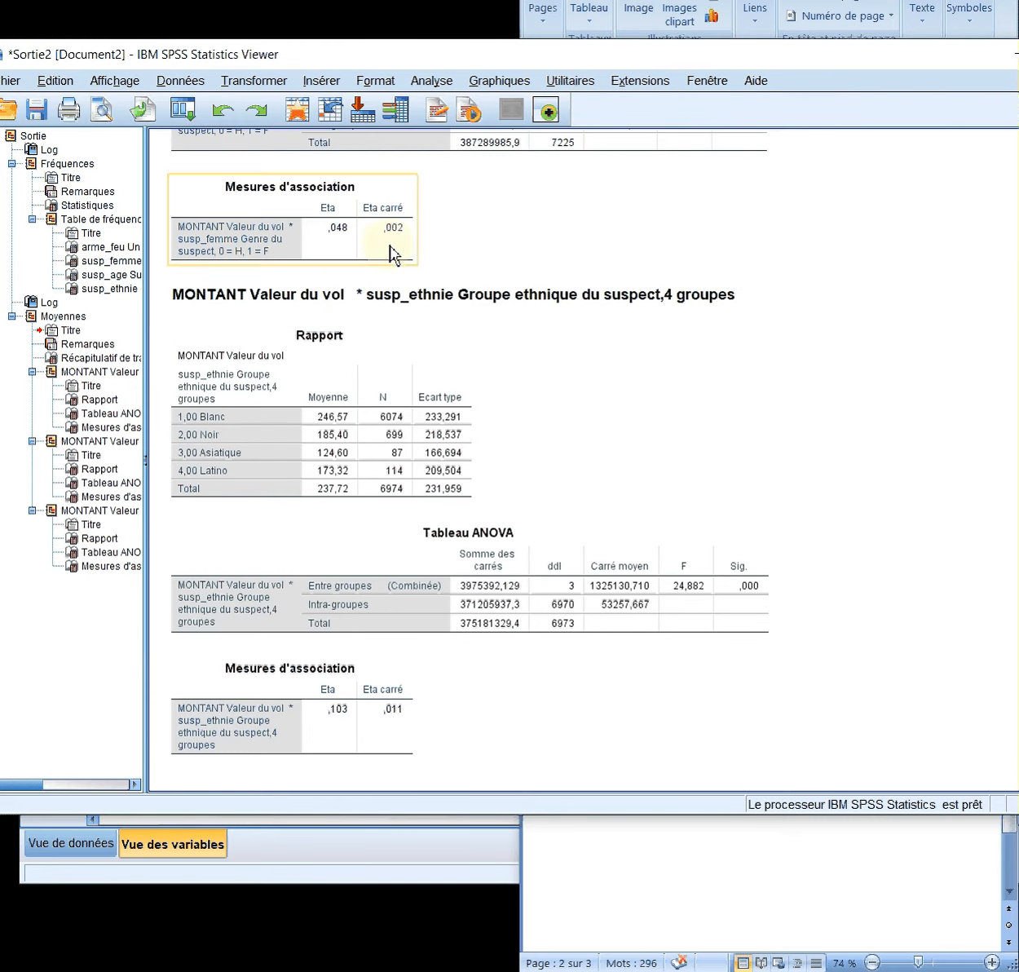
pyautogui.click(541, 968)
pyautogui.click(563, 913)
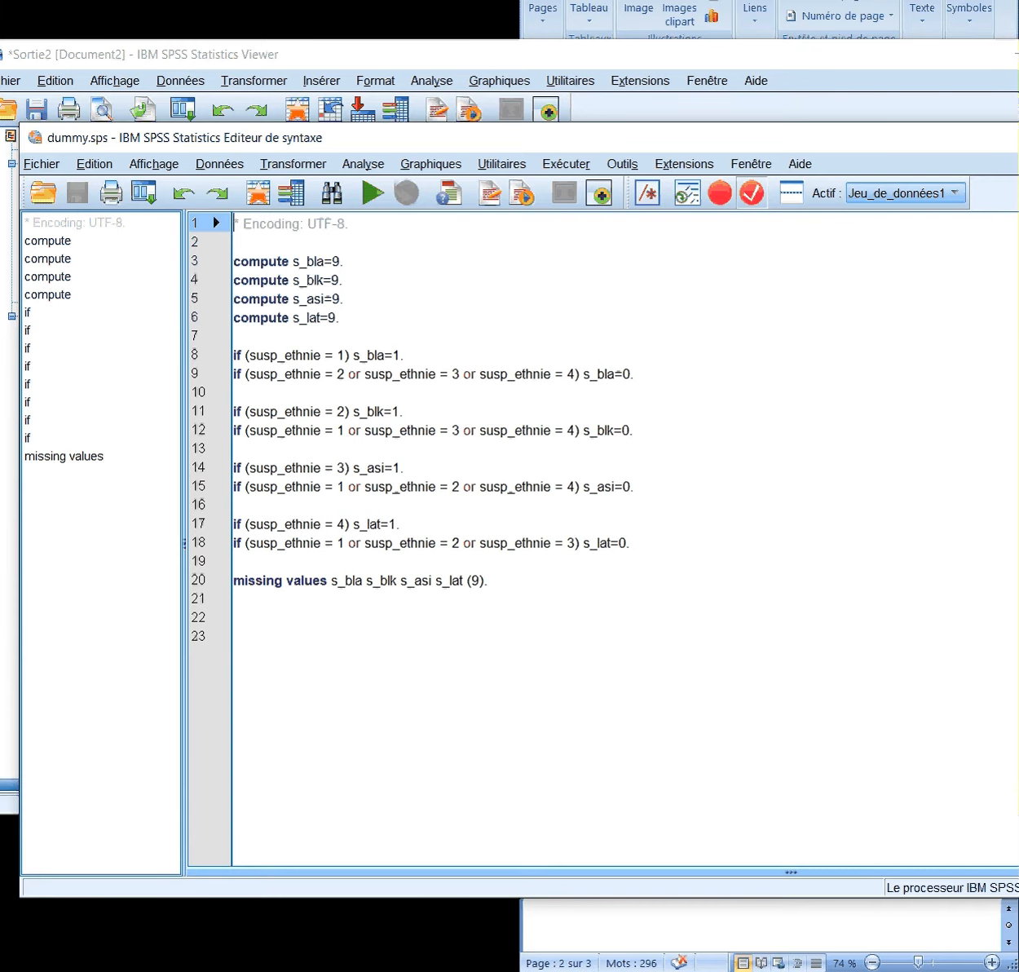
# Return to the output viewer and choose susp_ethnie as the variable for which dummy variables are created
pyautogui.hotkey('alt', 'Tab')
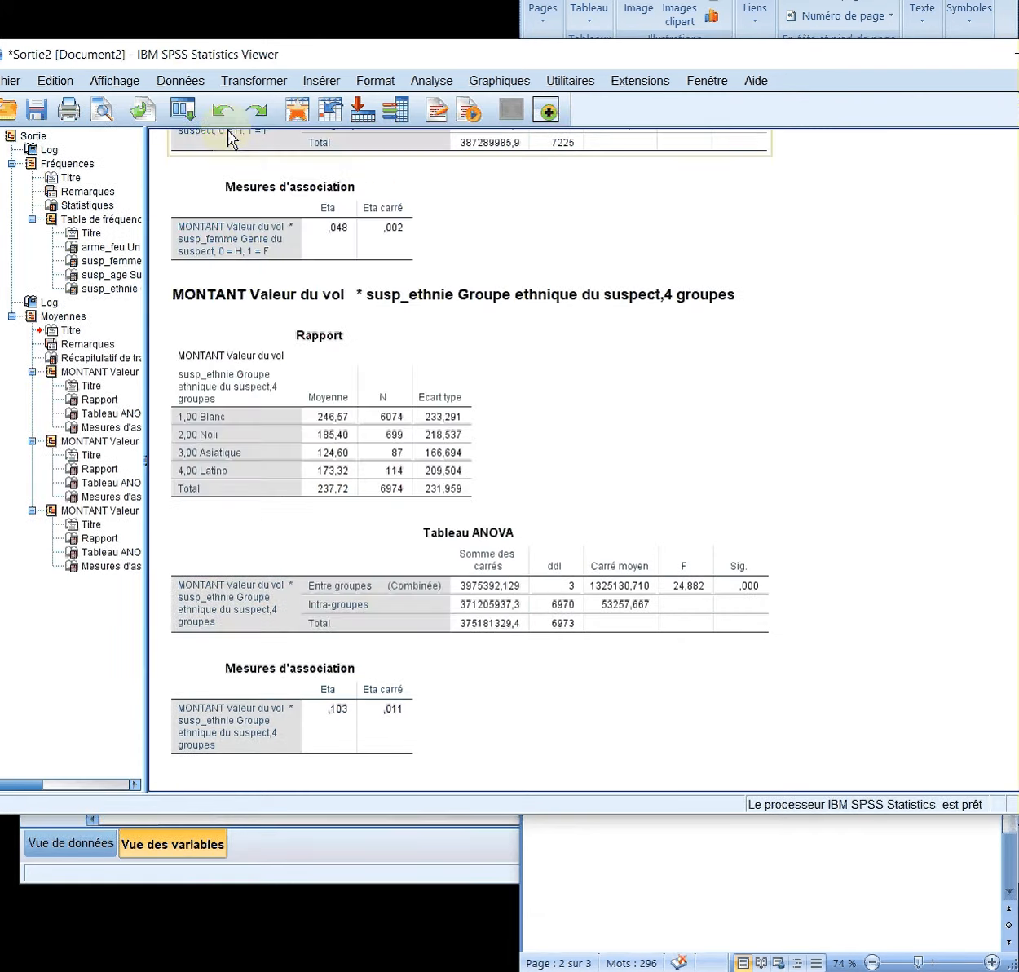
pyautogui.click(180, 80)
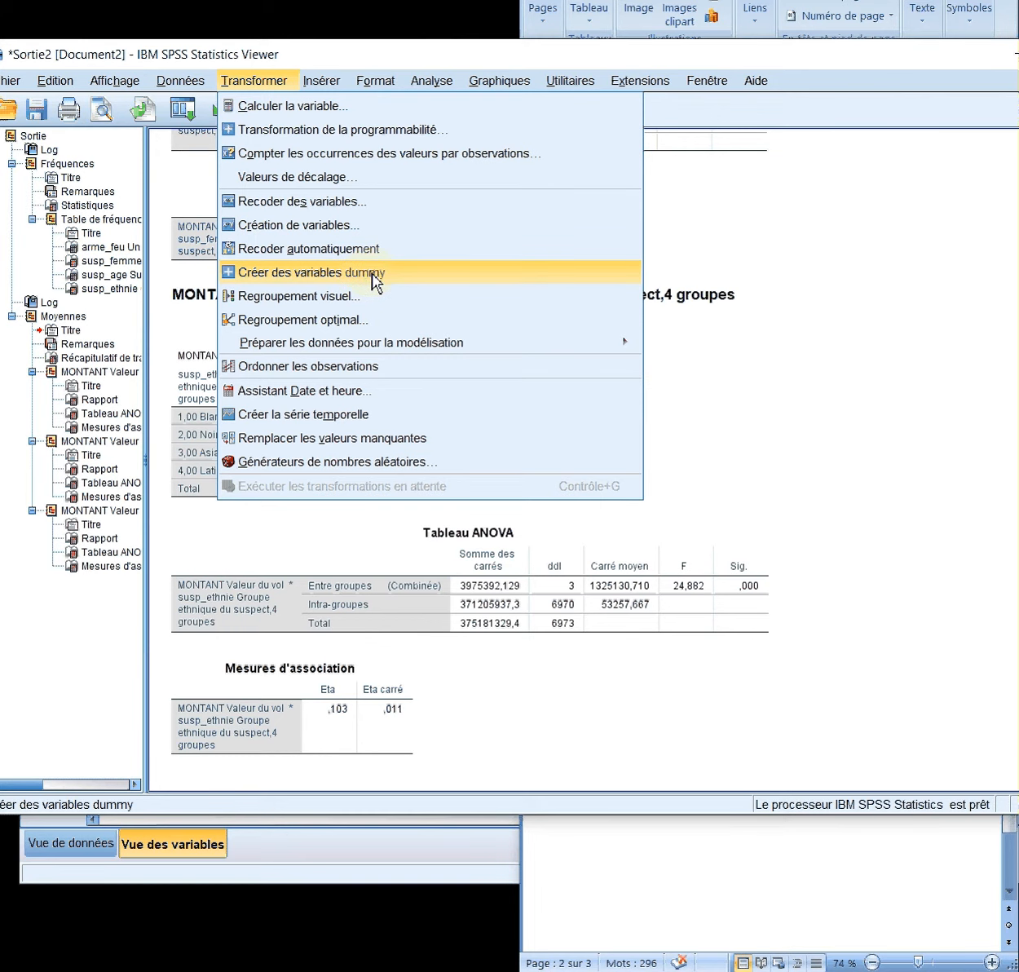
pyautogui.click(374, 282)
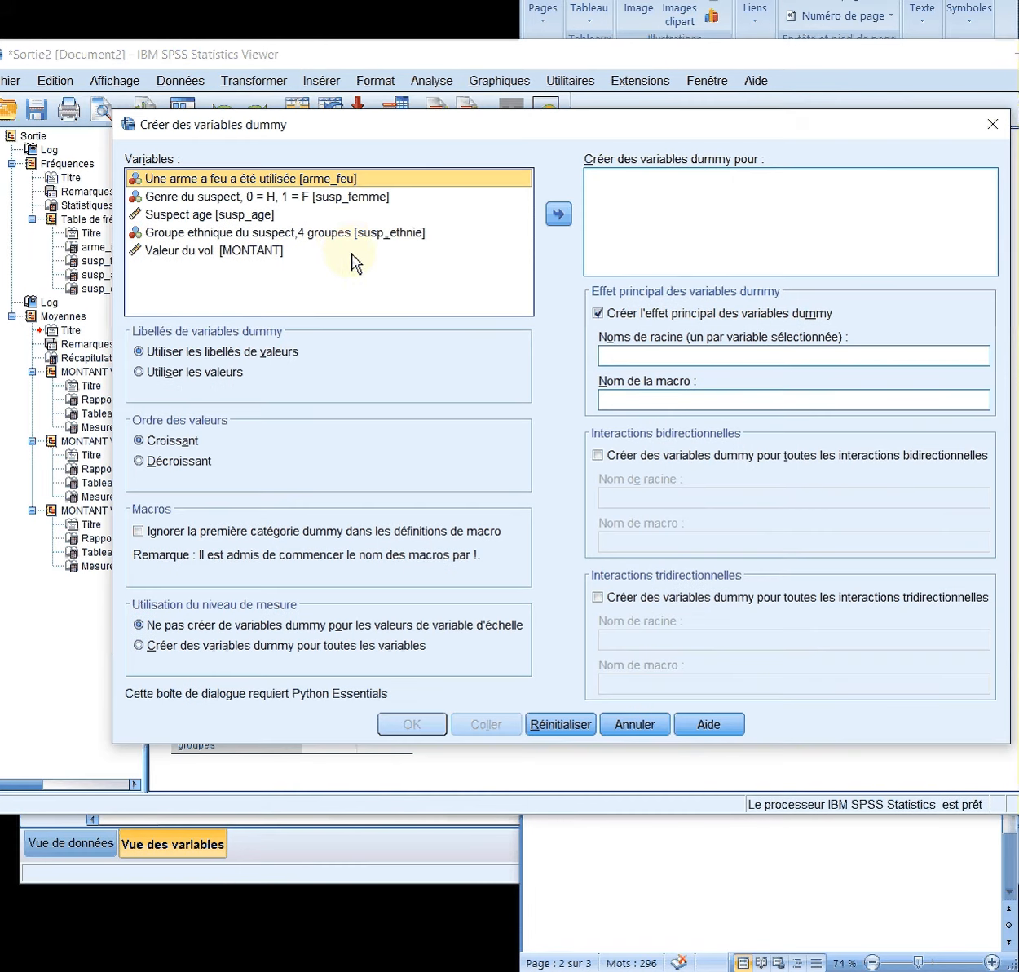
pyautogui.click(346, 236)
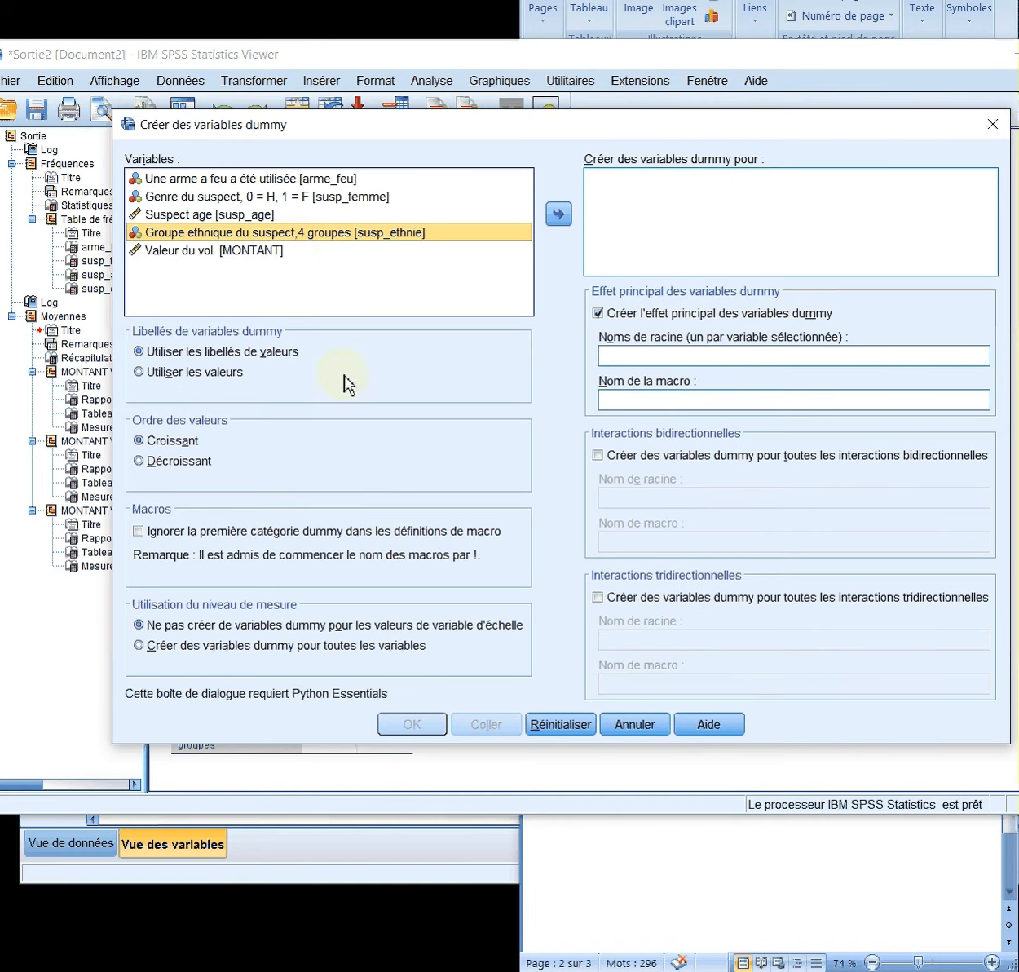
pyautogui.click(566, 221)
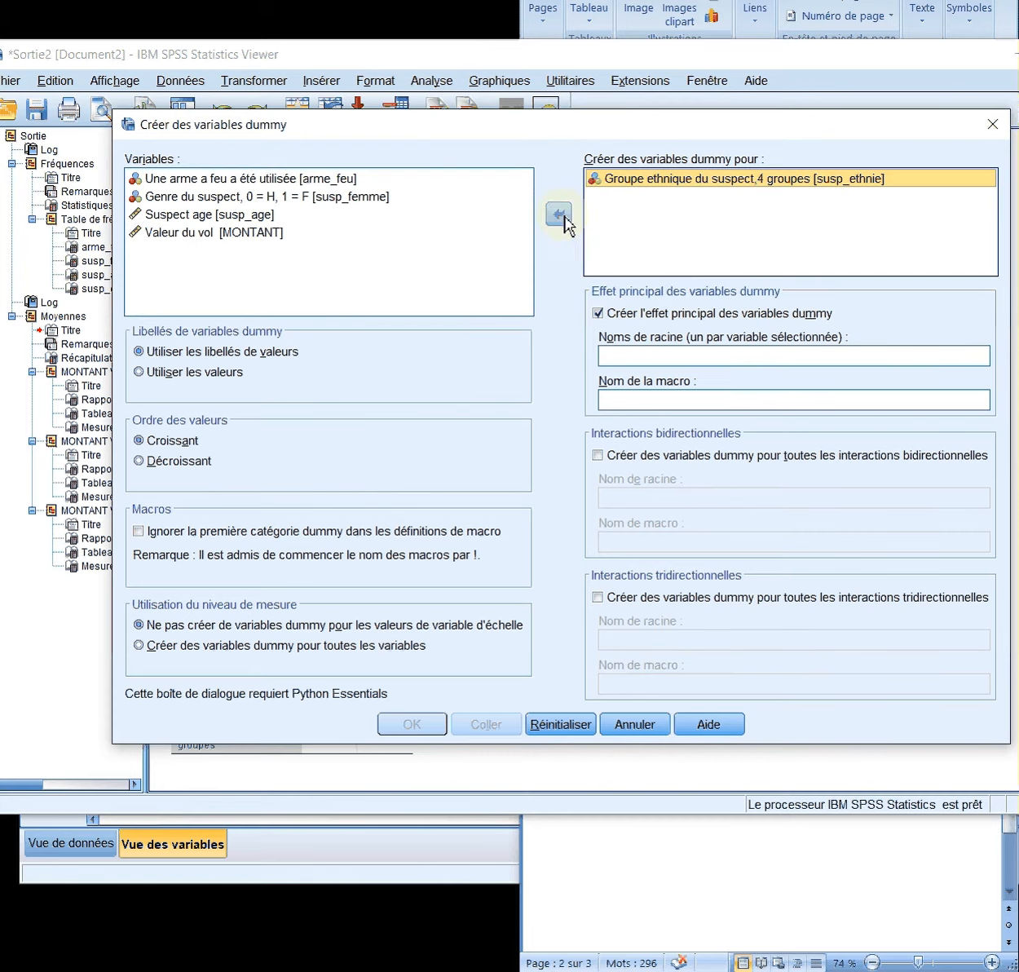
# Set the dummy variables' root name to Ethnie and generate them
pyautogui.click(689, 360)
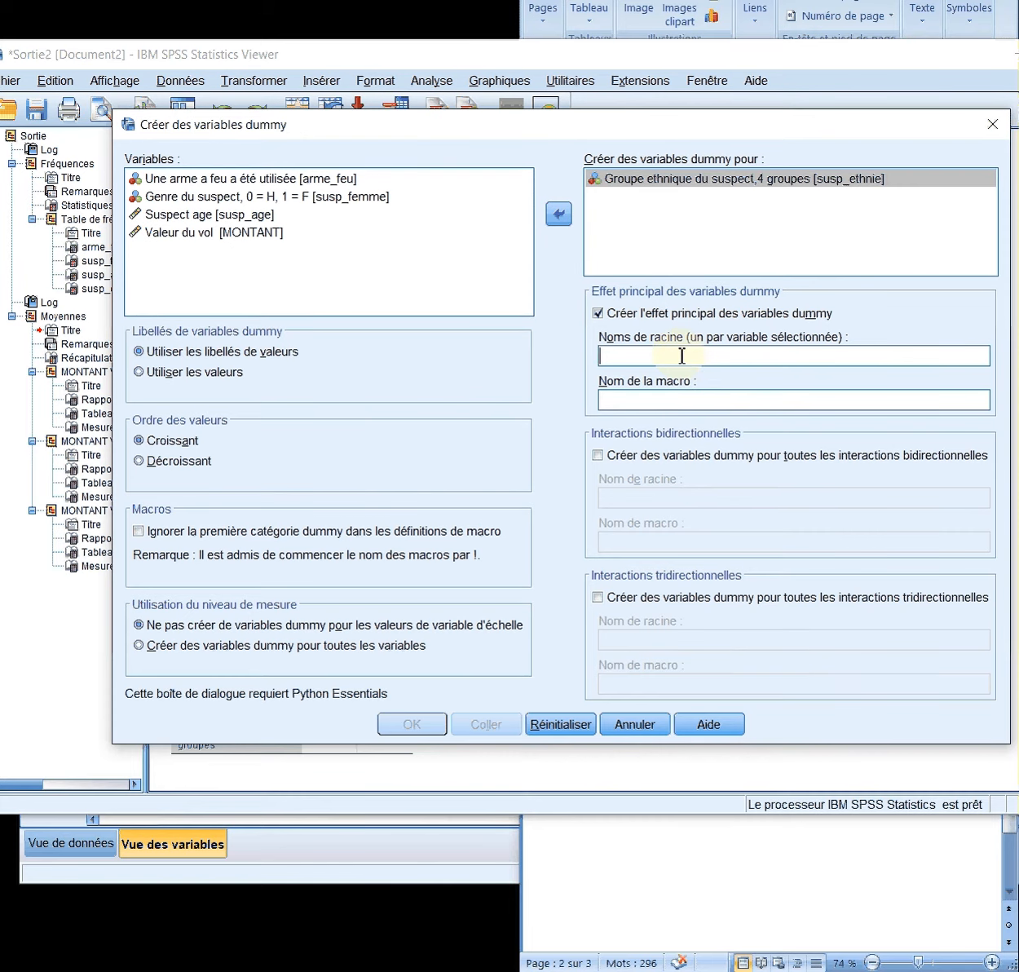
pyautogui.write('Erthniq')
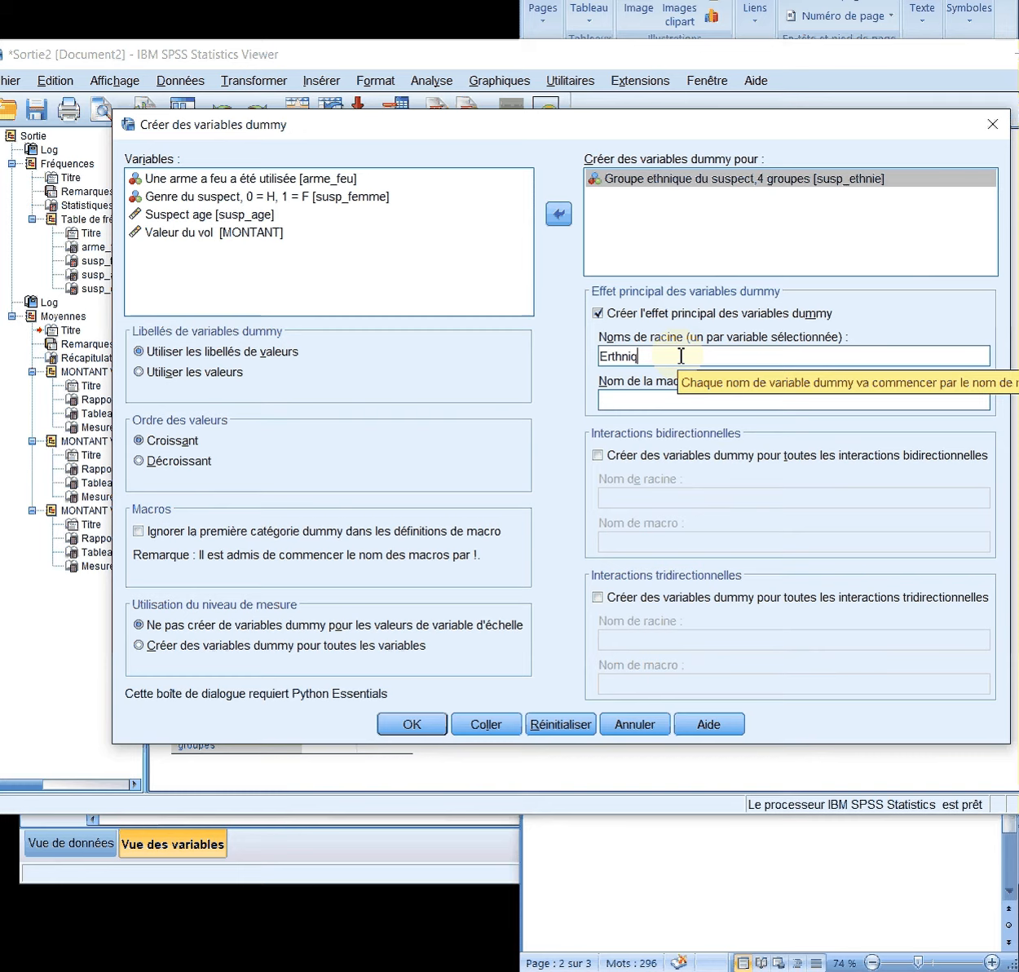
pyautogui.press('BackSpace')
pyautogui.press('BackSpace')
pyautogui.write('e')
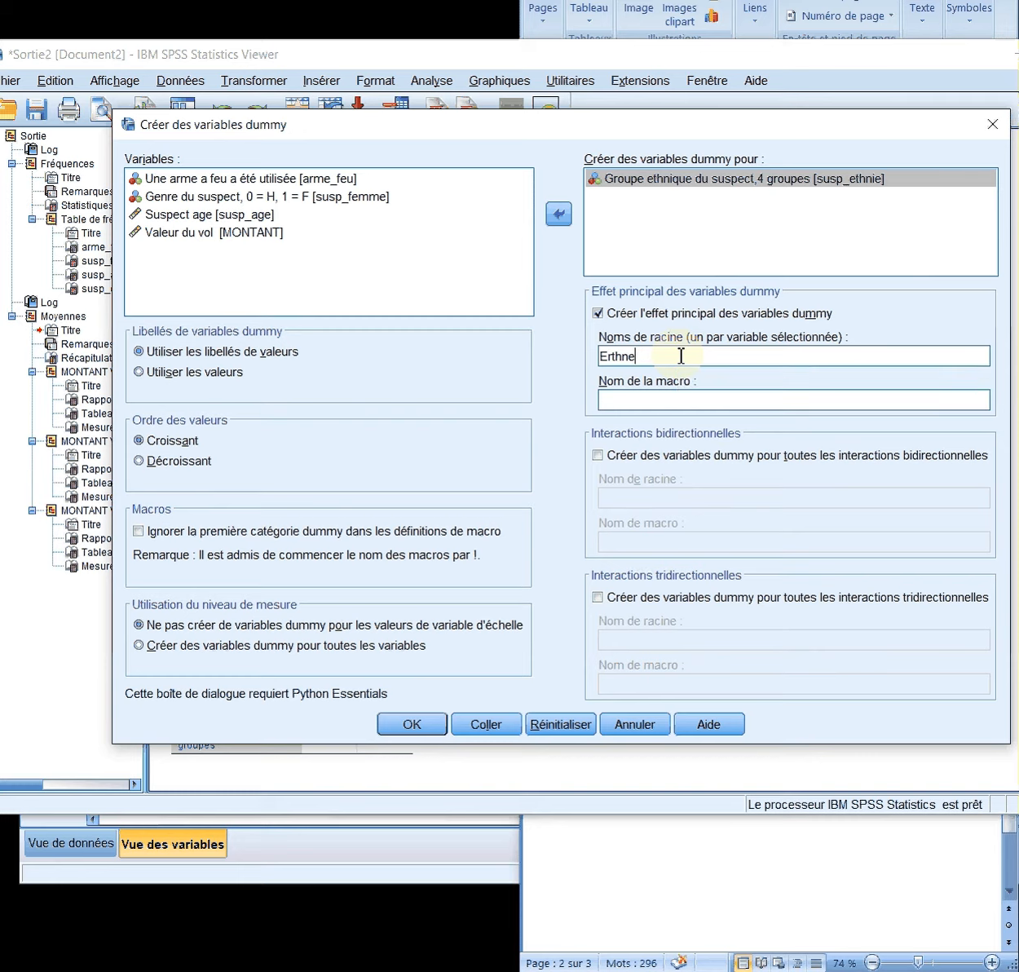
pyautogui.click(618, 356)
pyautogui.press('BackSpace')
pyautogui.press('BackSpace')
pyautogui.press('BackSpace')
pyautogui.write('thn')
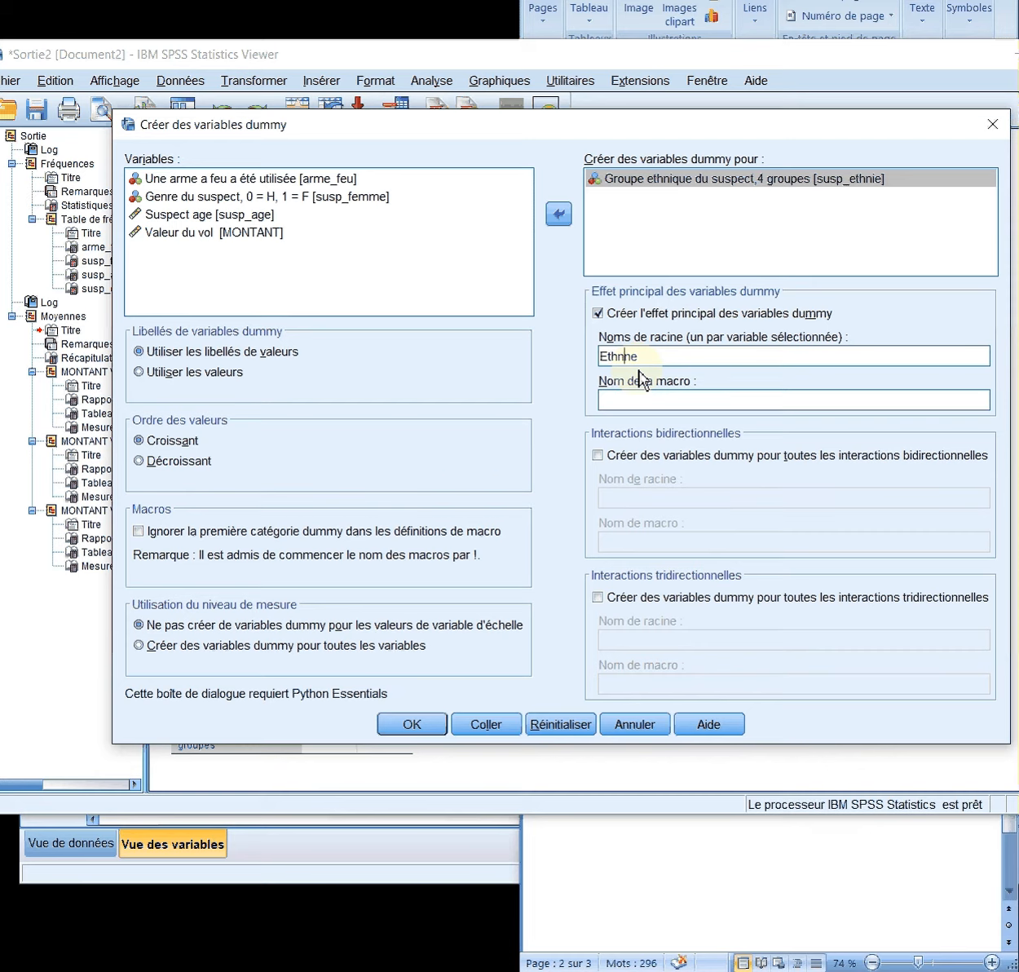
pyautogui.press('Delete')
pyautogui.write('i')
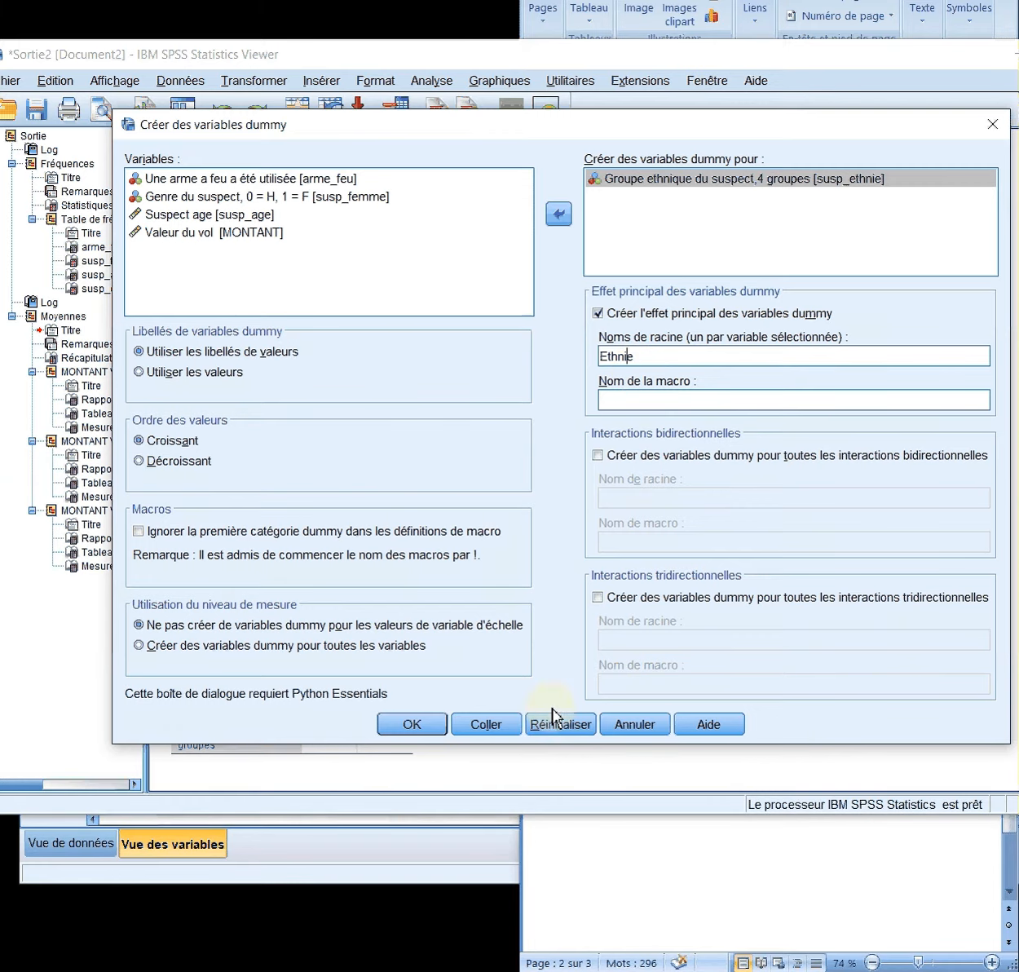
pyautogui.click(441, 726)
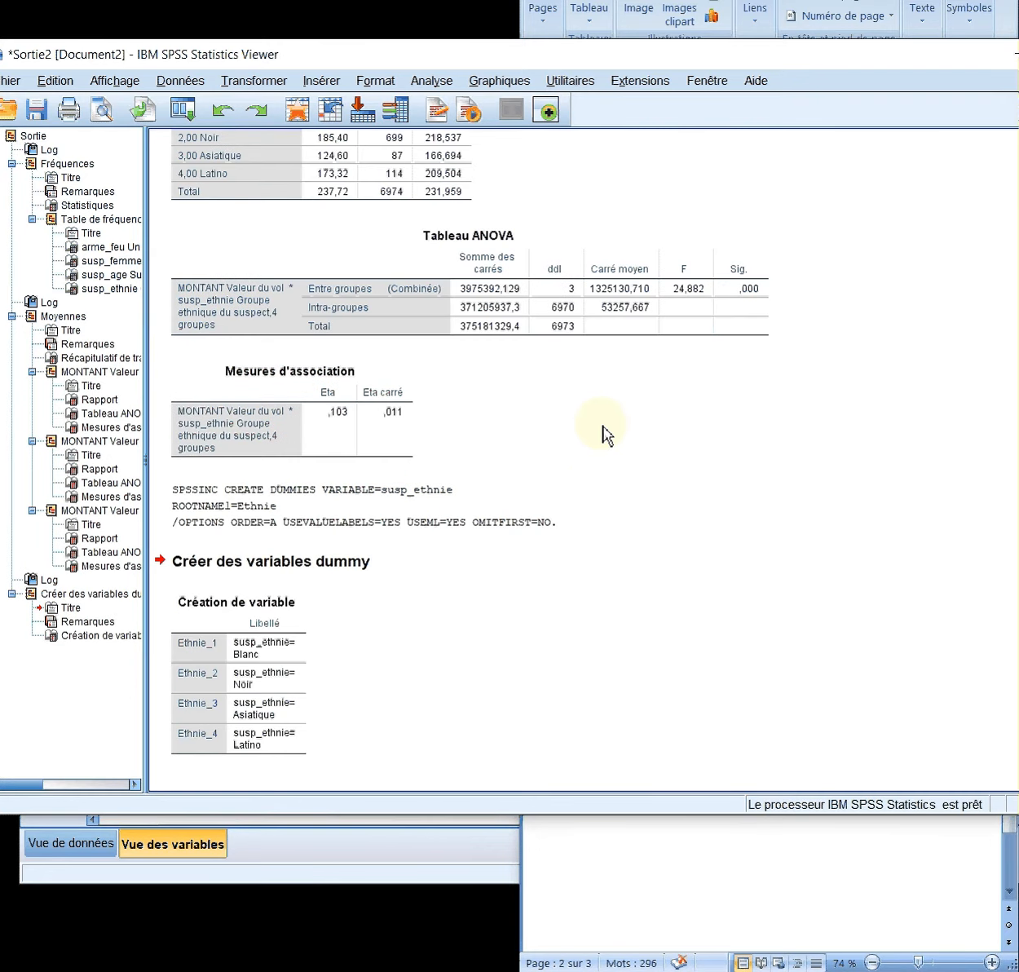
# Bring up the data editor's variable list and rename Ethnie_1 as Ethnie_blanc
pyautogui.click(271, 735)
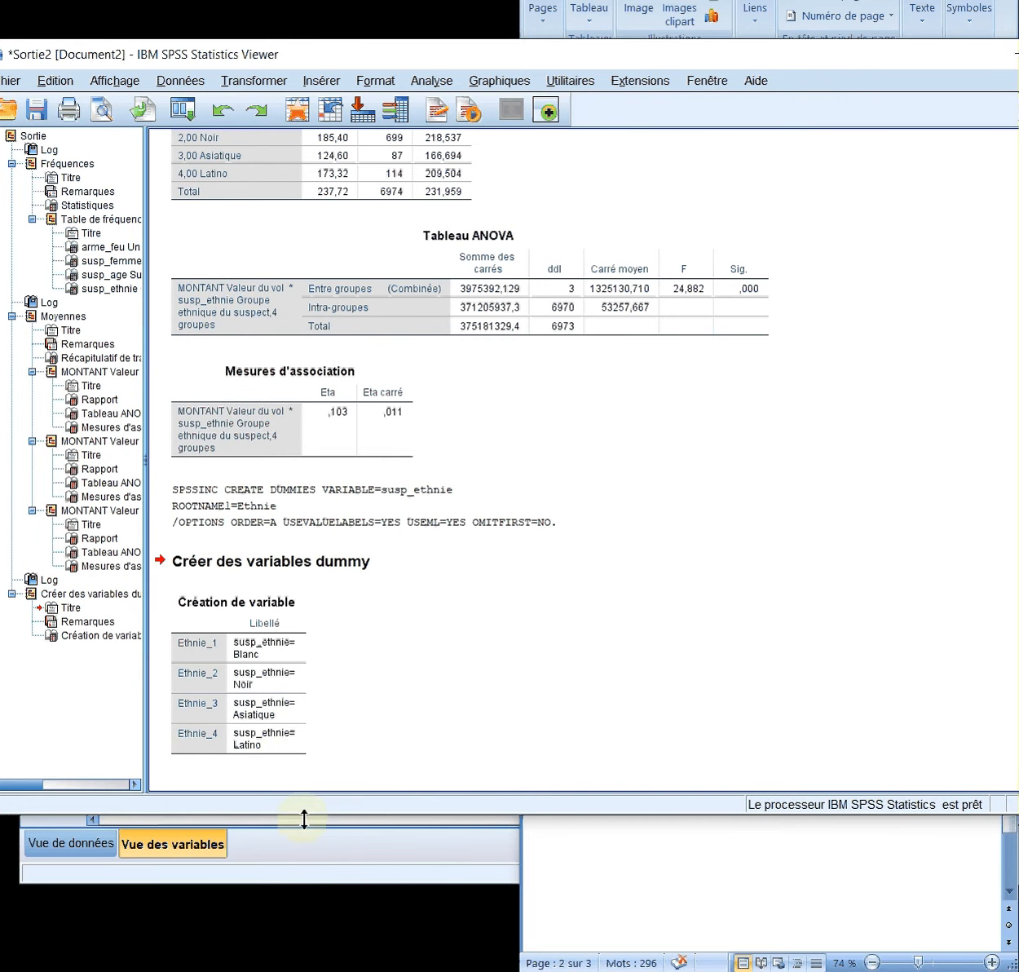
pyautogui.click(99, 848)
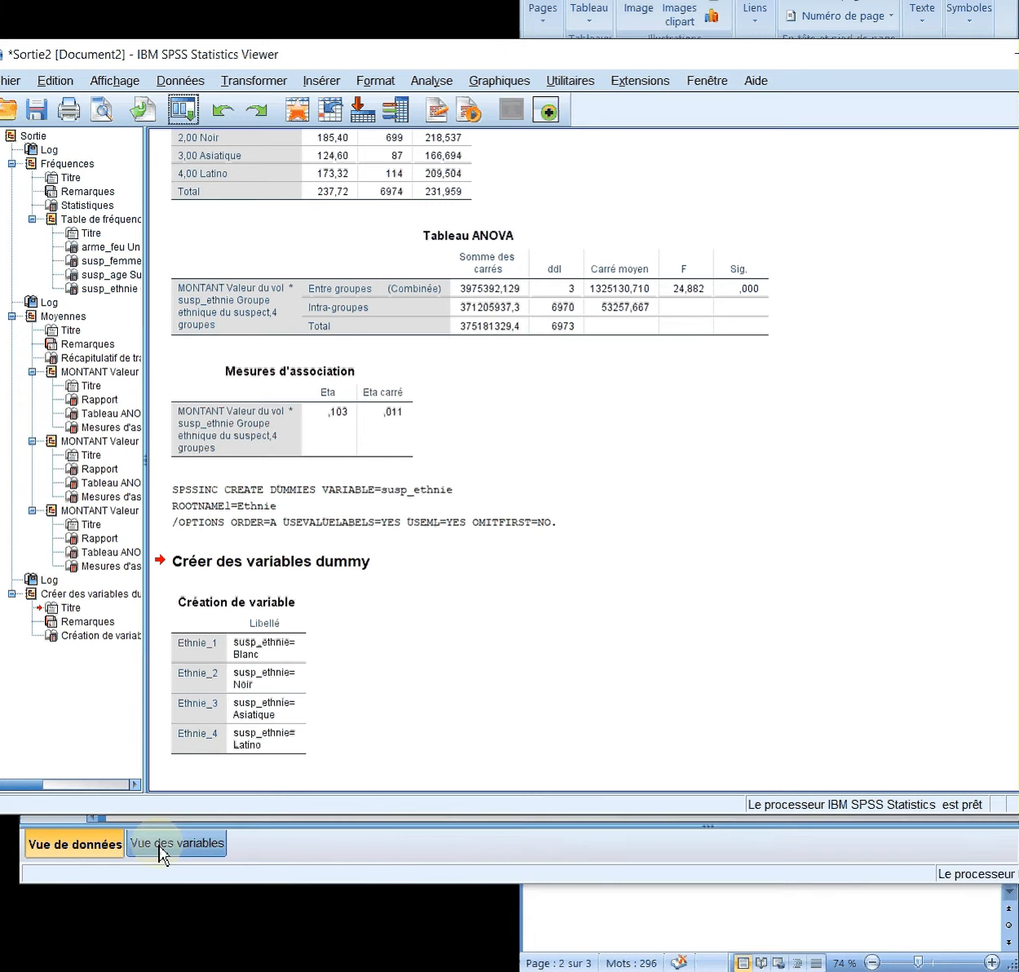
pyautogui.click(179, 852)
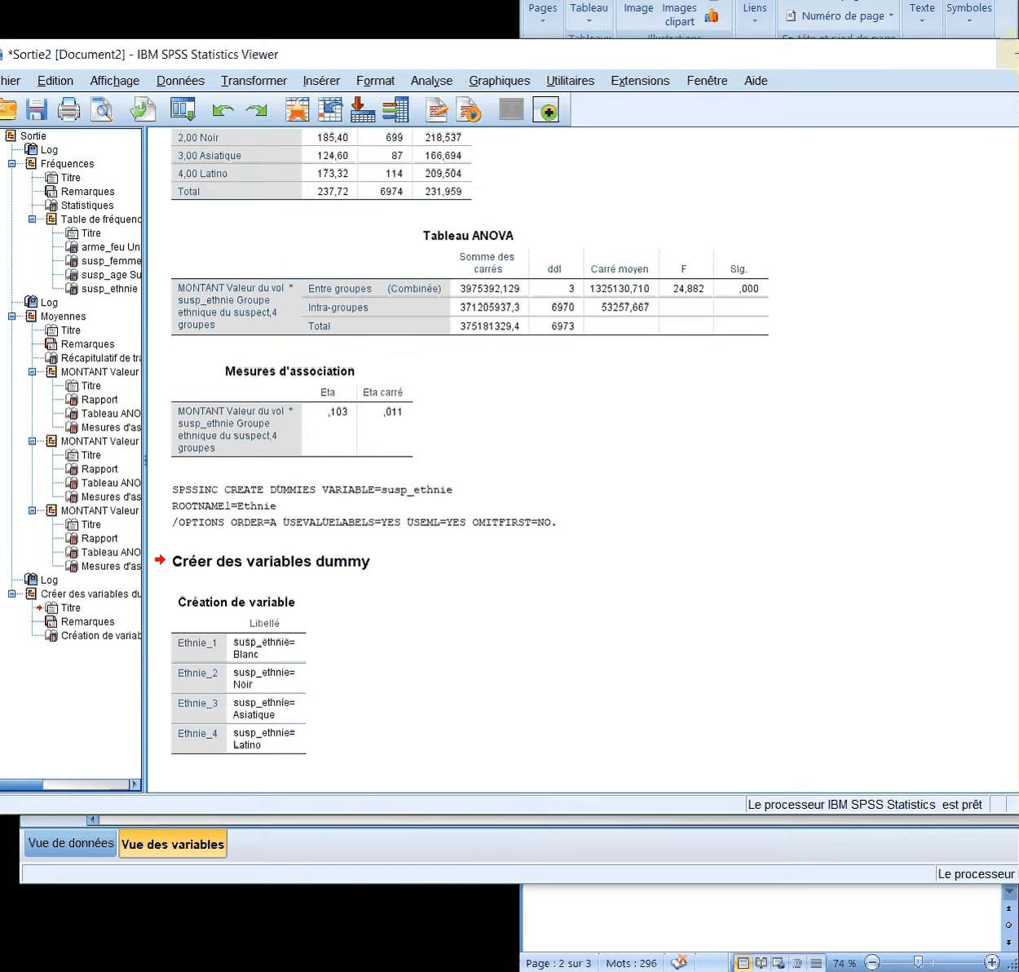
pyautogui.click(988, 52)
pyautogui.click(387, 441)
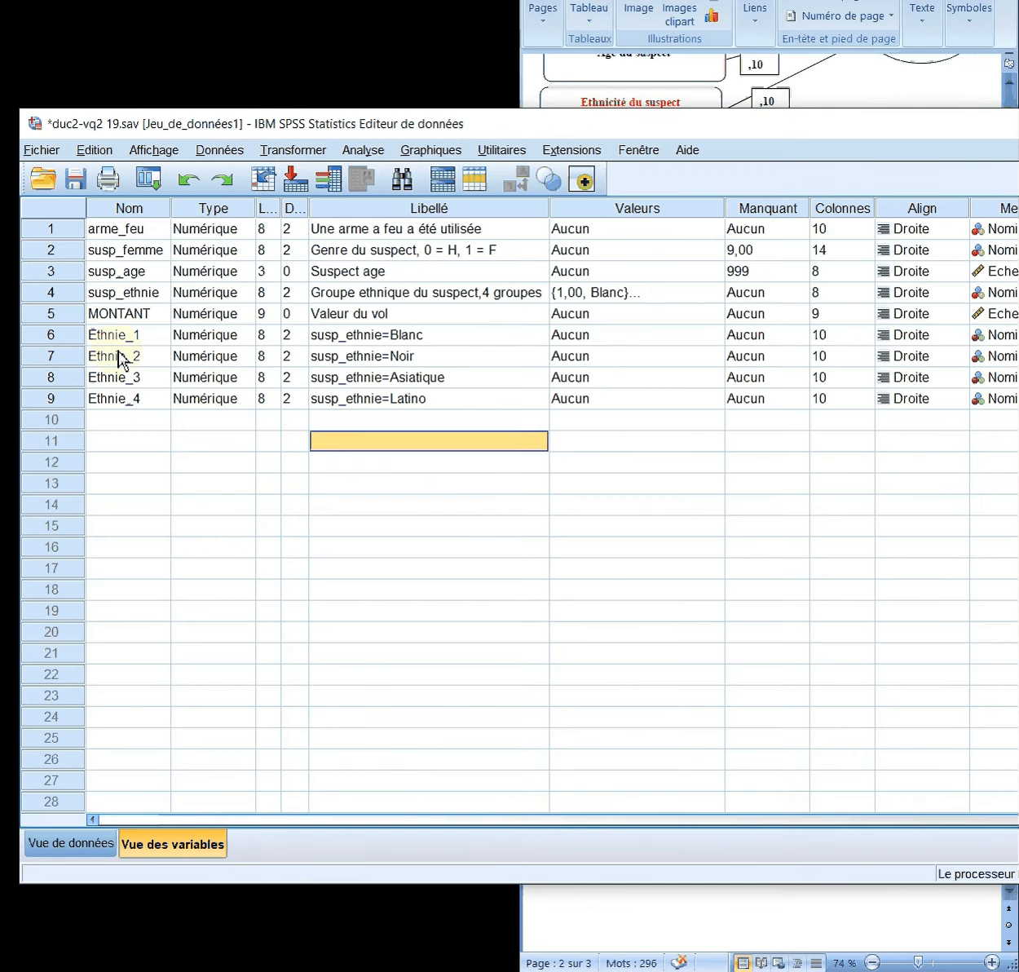
pyautogui.click(153, 346)
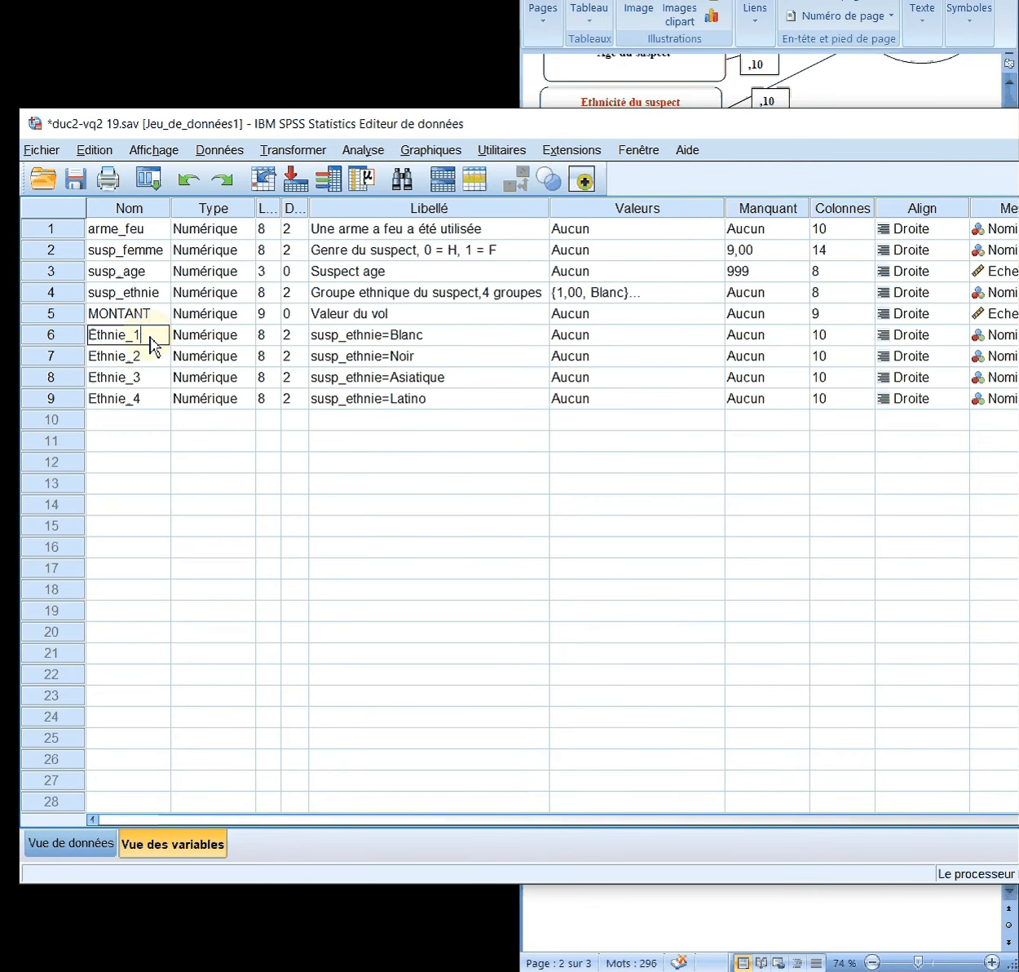
pyautogui.click(162, 335)
pyautogui.press('BackSpace')
pyautogui.write('blanc')
pyautogui.press('Return')
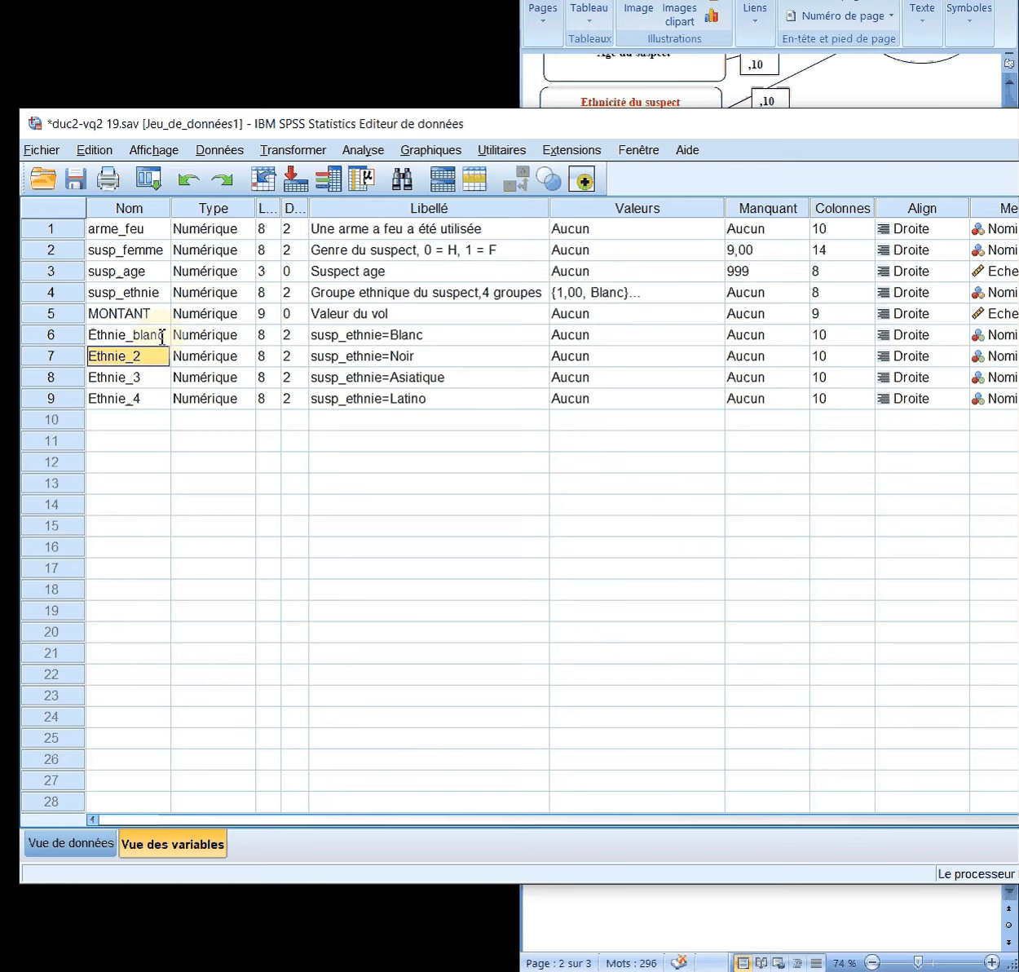
# Rename Ethnie_2, Ethnie_3 and Ethnie_4 as Ethnie_noir, Ethnie_asia and Ethnie_lati
pyautogui.click(168, 357)
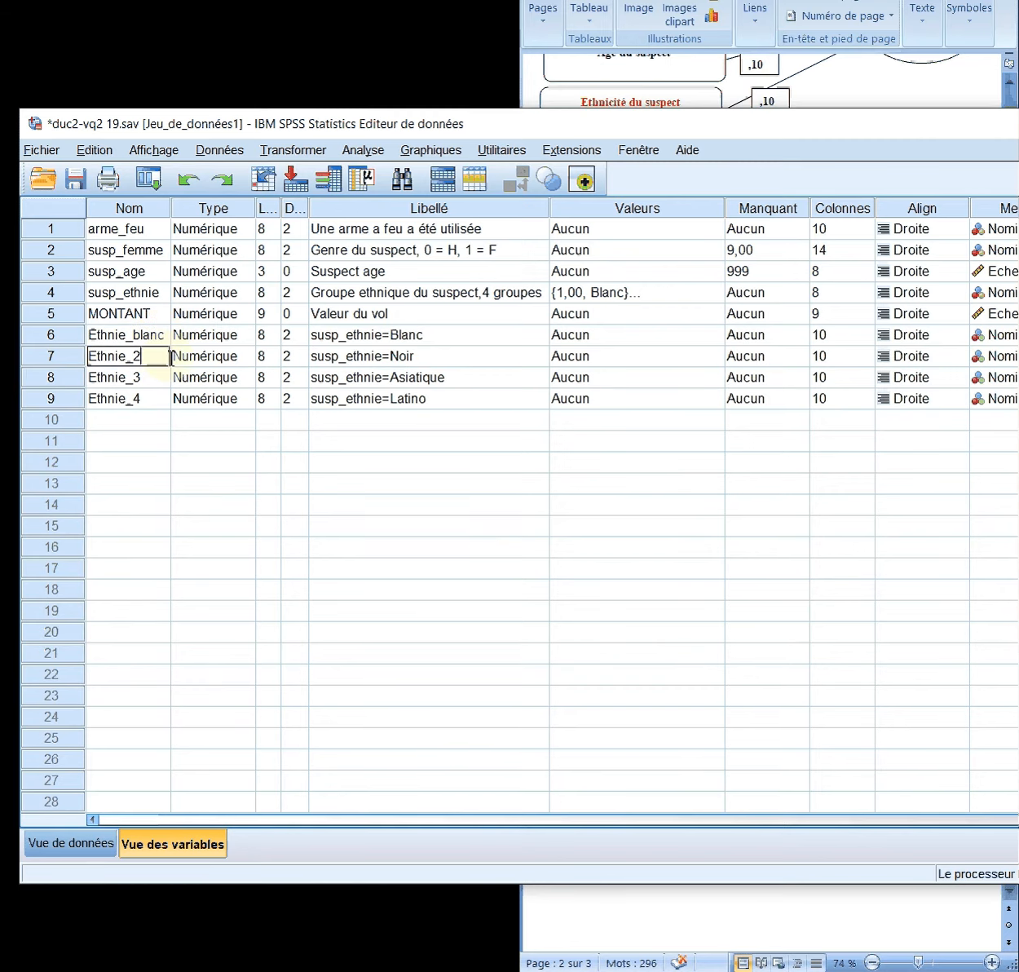
pyautogui.press('BackSpace')
pyautogui.write('noir')
pyautogui.press('Return')
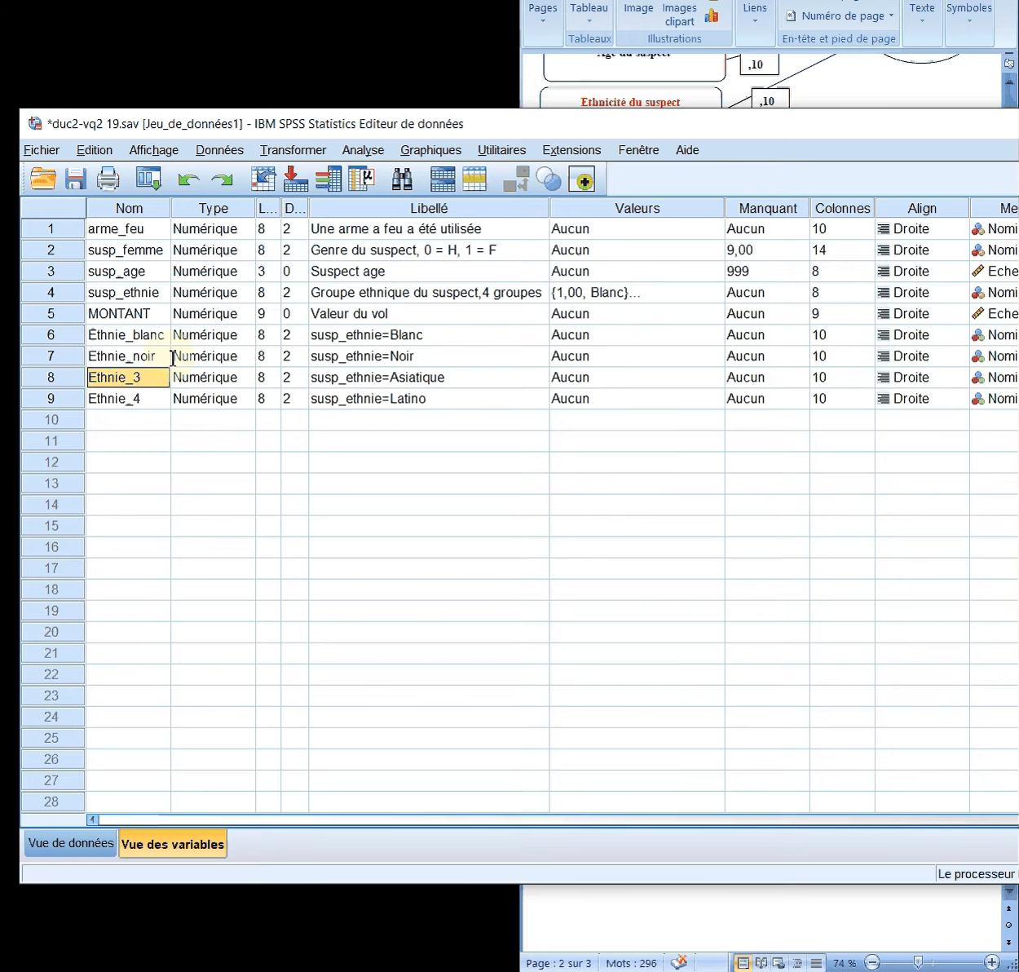
pyautogui.click(153, 379)
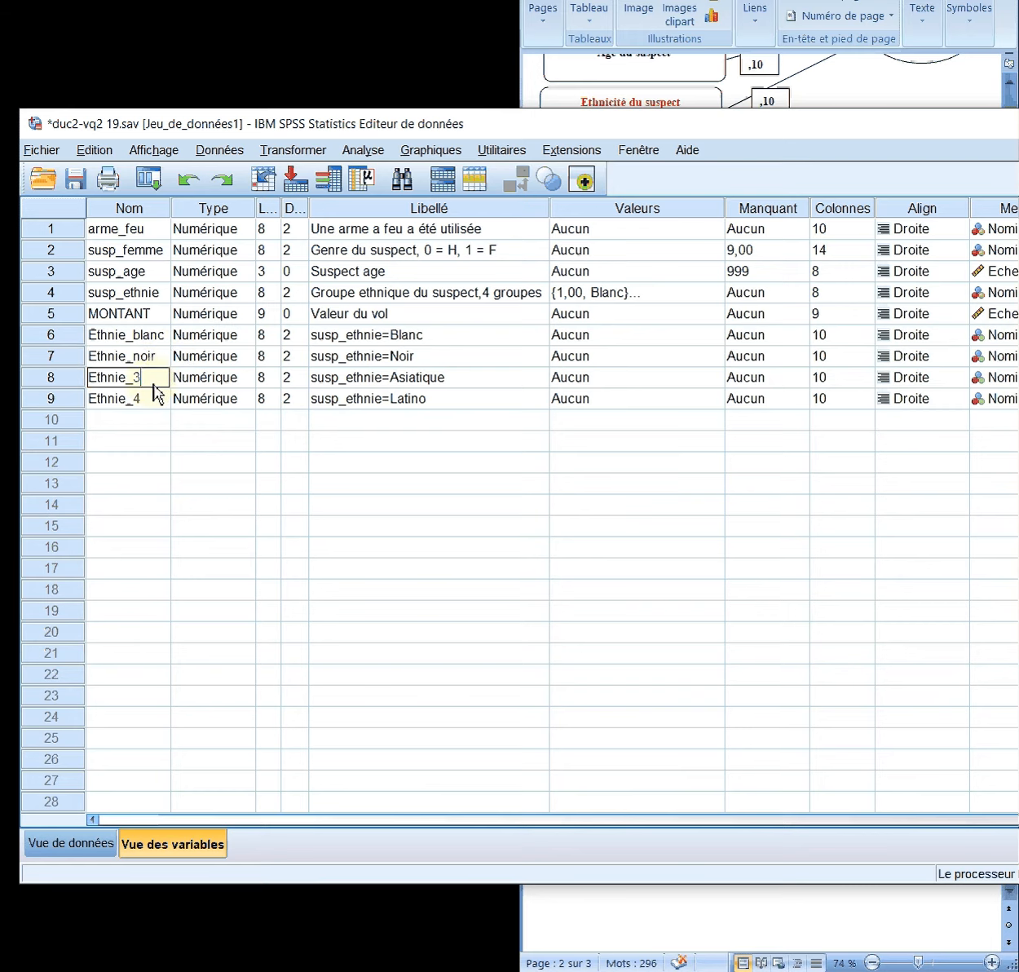
pyautogui.press('BackSpace')
pyautogui.write('asia')
pyautogui.press('Return')
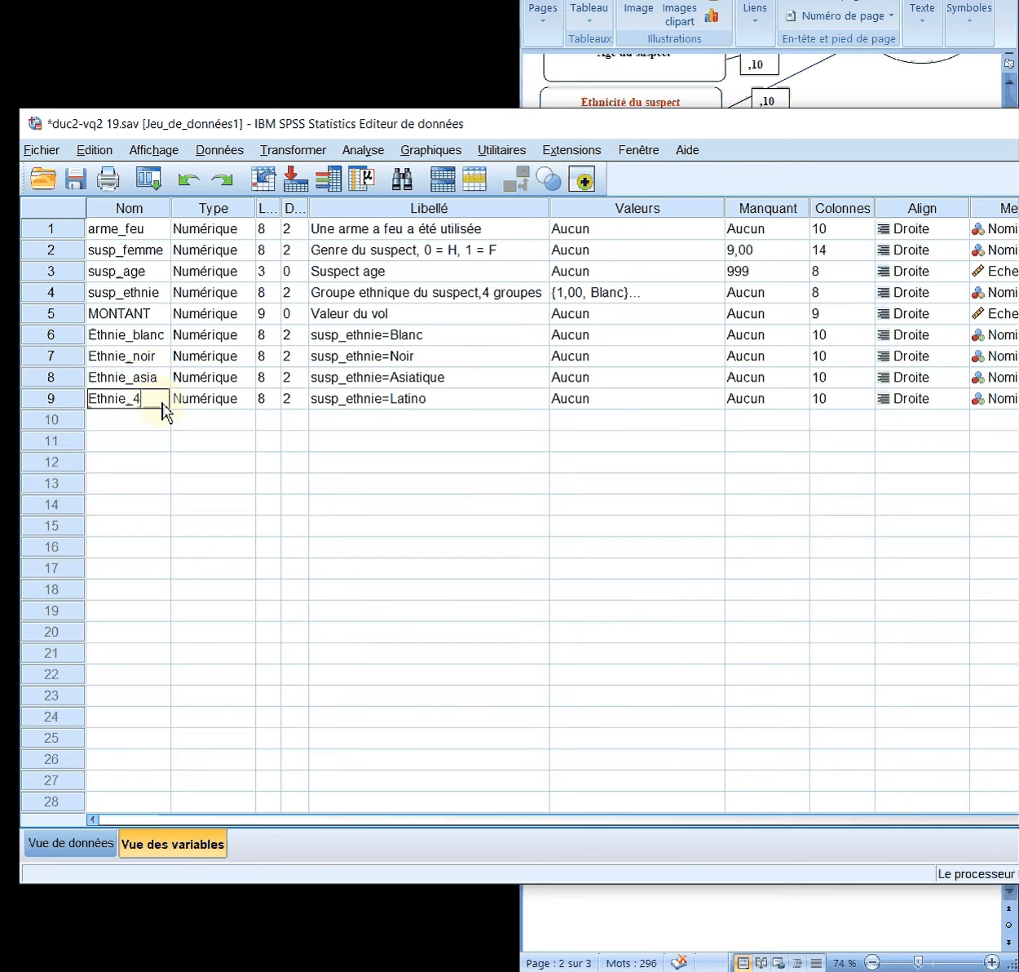
pyautogui.press('BackSpace')
pyautogui.write('lati')
# Clear the labels of the four Ethnie dummy variables
pyautogui.click(432, 343)
pyautogui.press('Delete')
pyautogui.click(432, 356)
pyautogui.press('Delete')
pyautogui.click(437, 377)
pyautogui.press('Delete')
pyautogui.click(439, 398)
pyautogui.press('Delete')
pyautogui.click(440, 423)
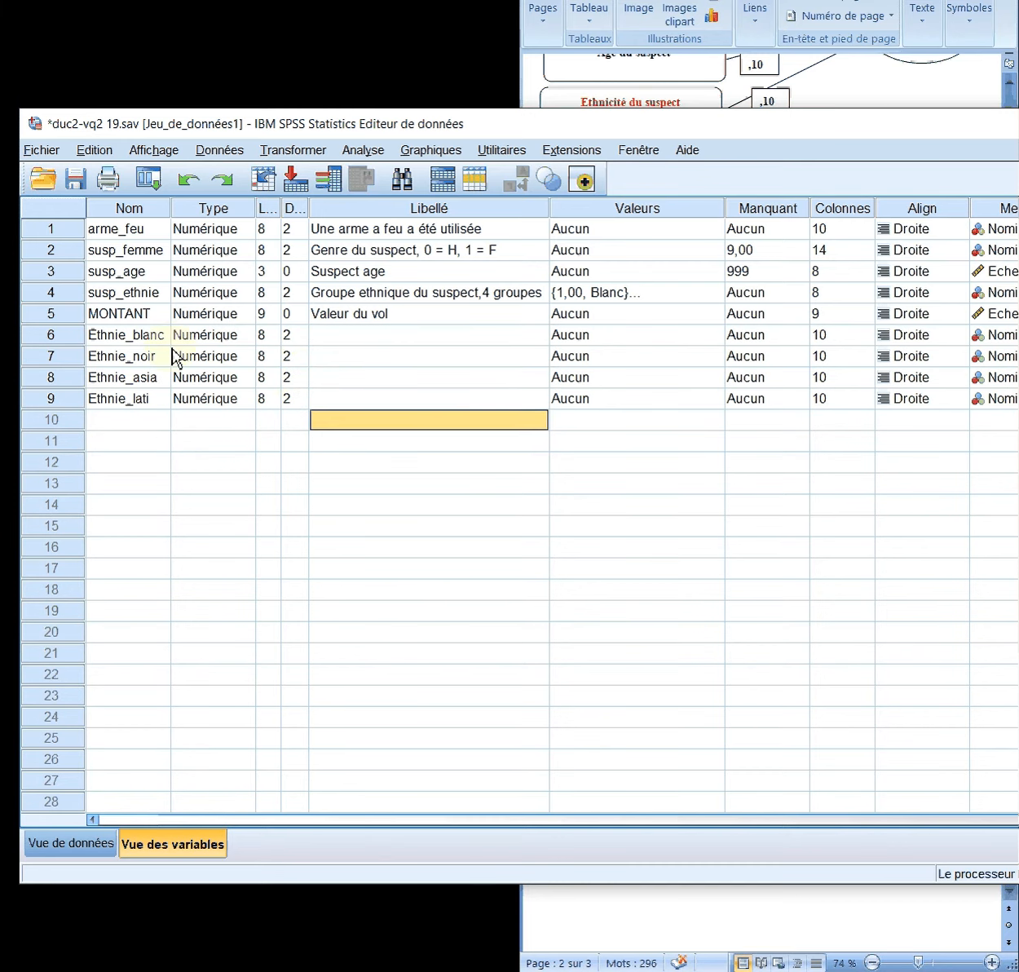
# Start a Frequencies analysis and remove the firearm, gender and age variables, keeping only the ethnic group
pyautogui.click(430, 150)
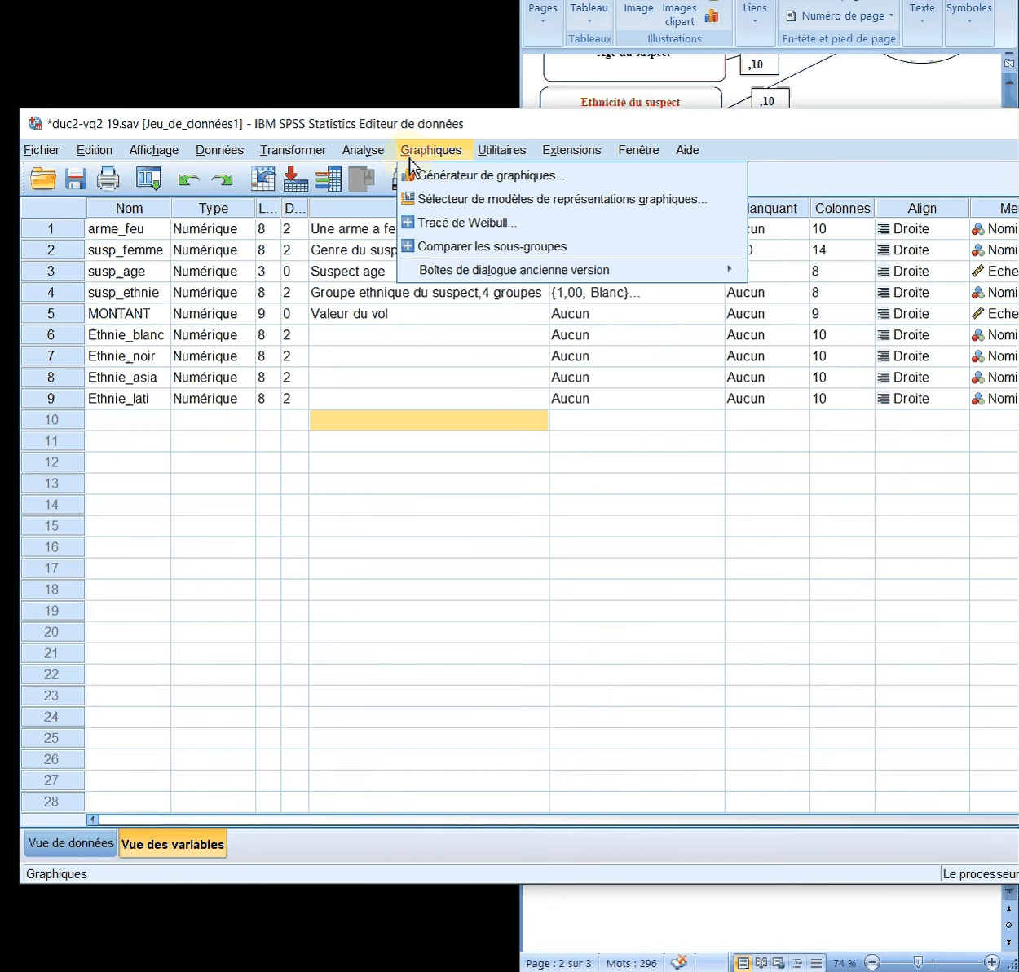
pyautogui.moveTo(363, 150)
pyautogui.moveTo(387, 197)
pyautogui.click(620, 200)
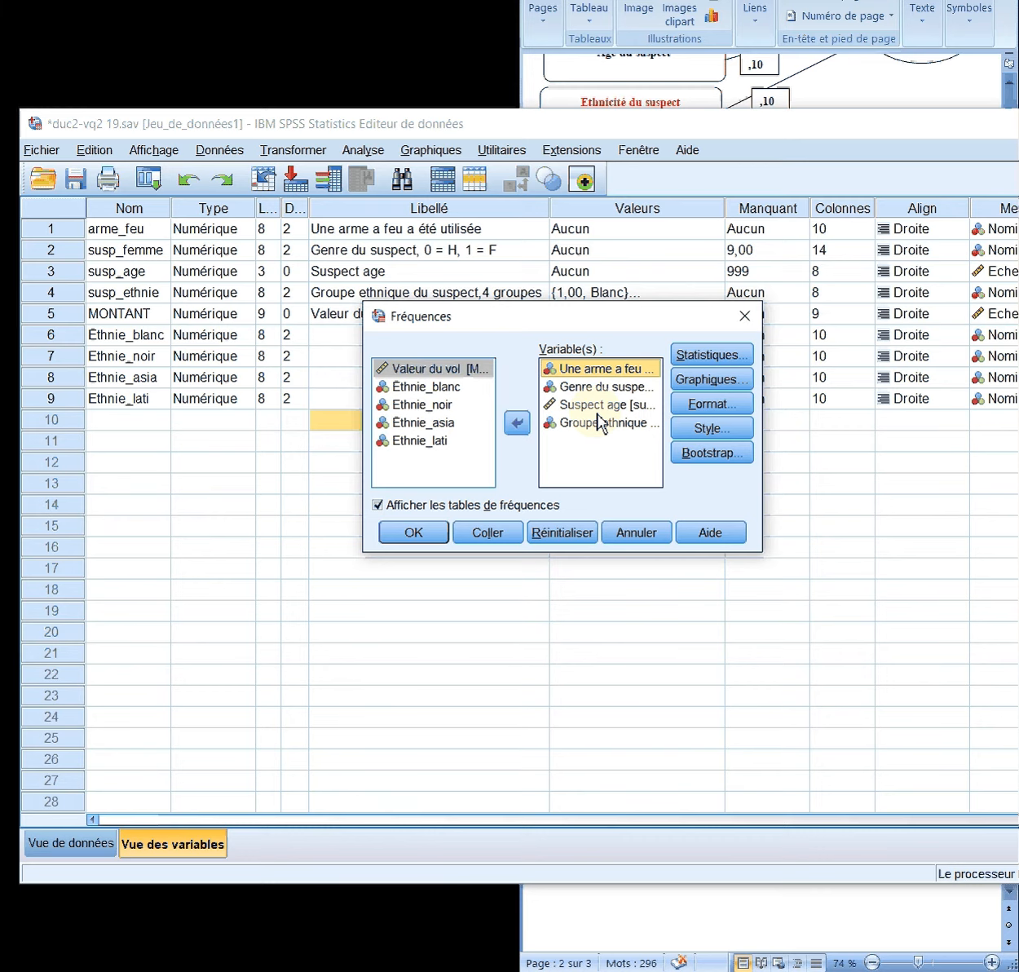
pyautogui.keyDown('shift'); pyautogui.click(595, 405); pyautogui.keyUp('shift')
pyautogui.click(517, 422)
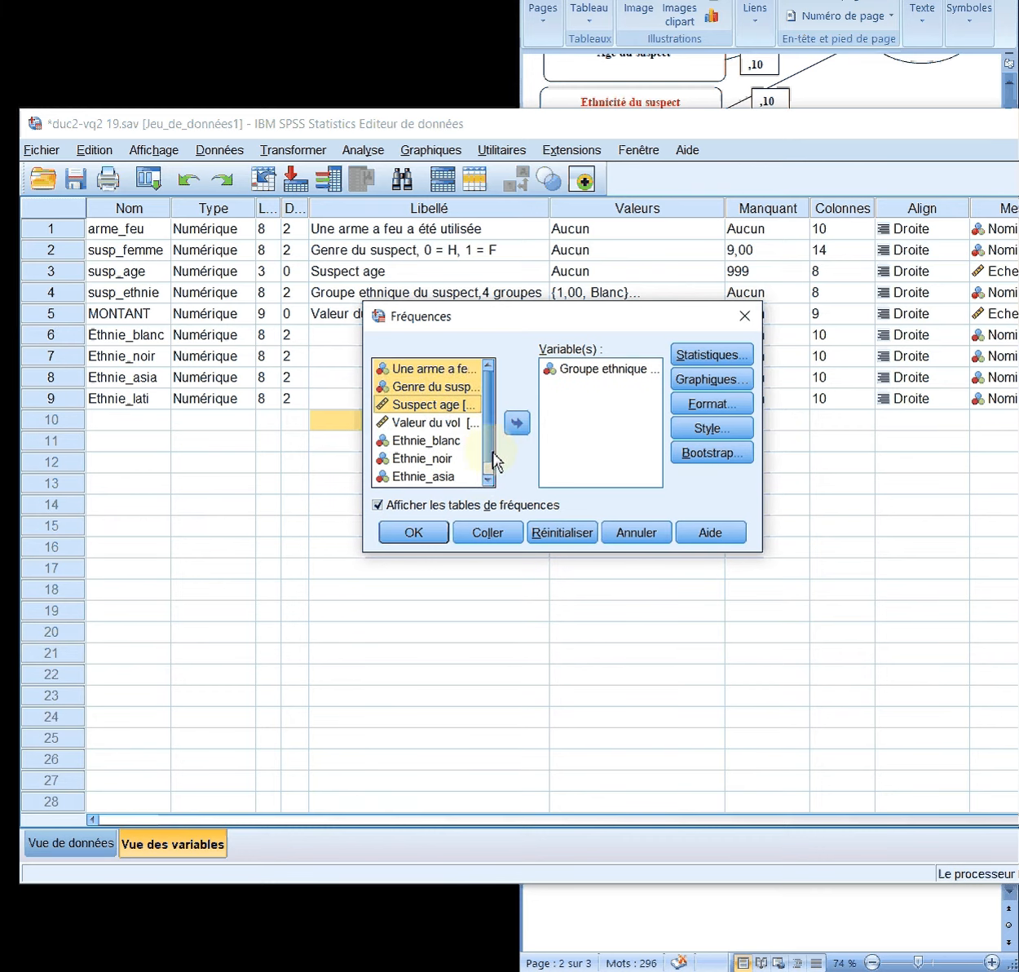
# Add Ethnie_blanc, Ethnie_noir, Ethnie_asia and Ethnie_lati, run the frequencies, and compare their tables with the susp_ethnie table
pyautogui.scroll(-1, 495, 462)
pyautogui.click(448, 424)
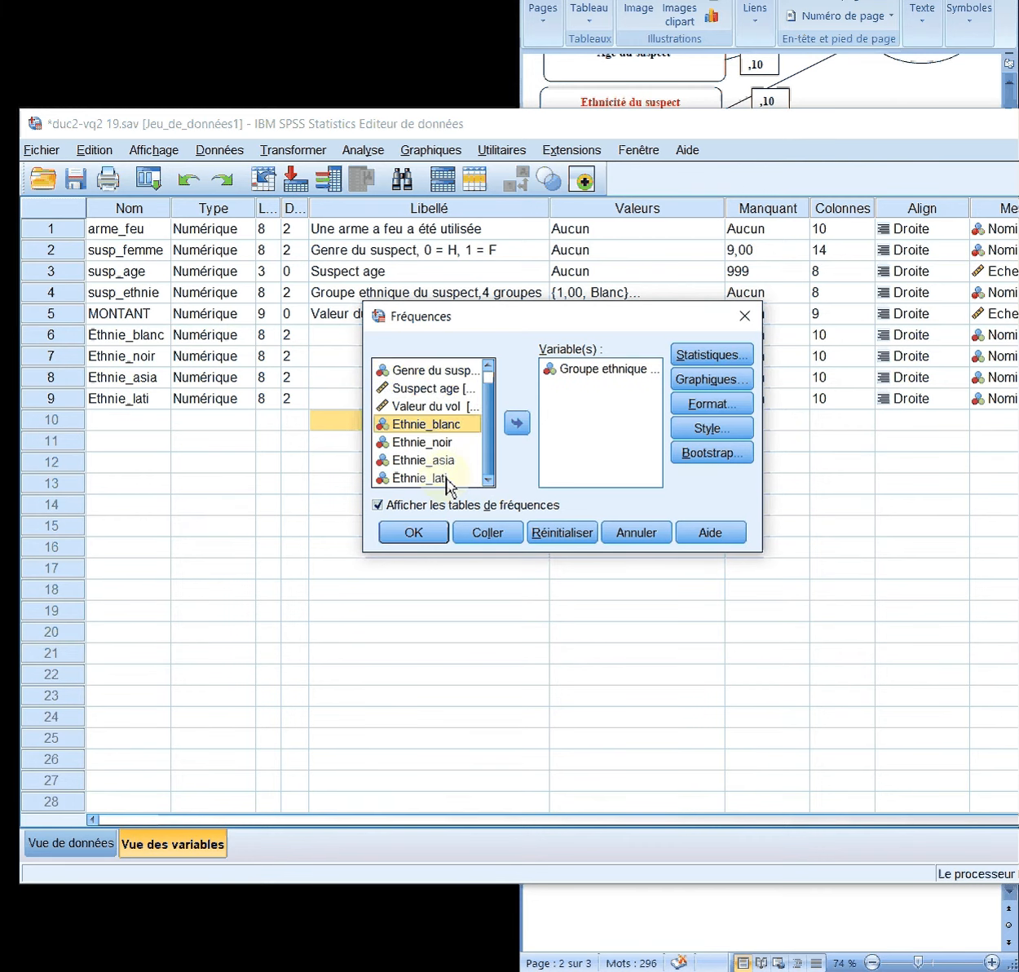
pyautogui.keyDown('shift'); pyautogui.click(448, 479); pyautogui.keyUp('shift')
pyautogui.click(517, 422)
pyautogui.click(448, 534)
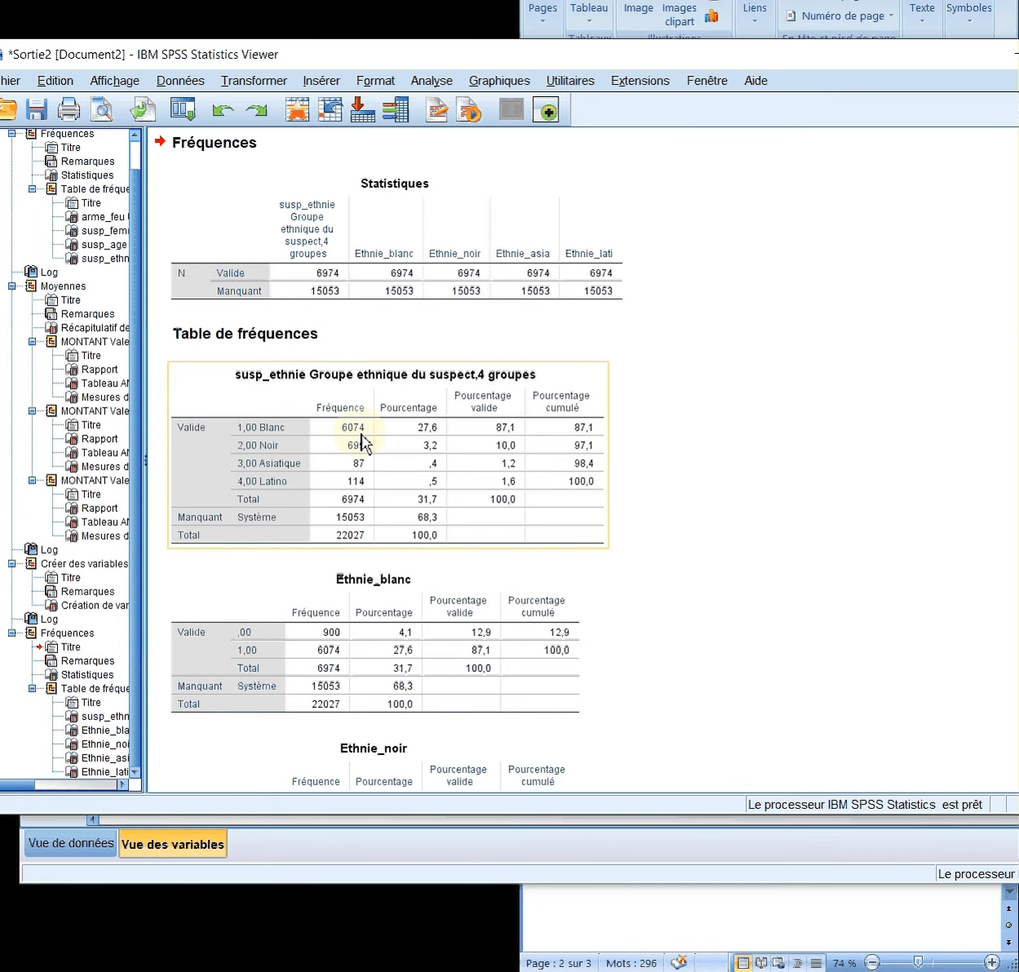
pyautogui.scroll(-3, 350, 453)
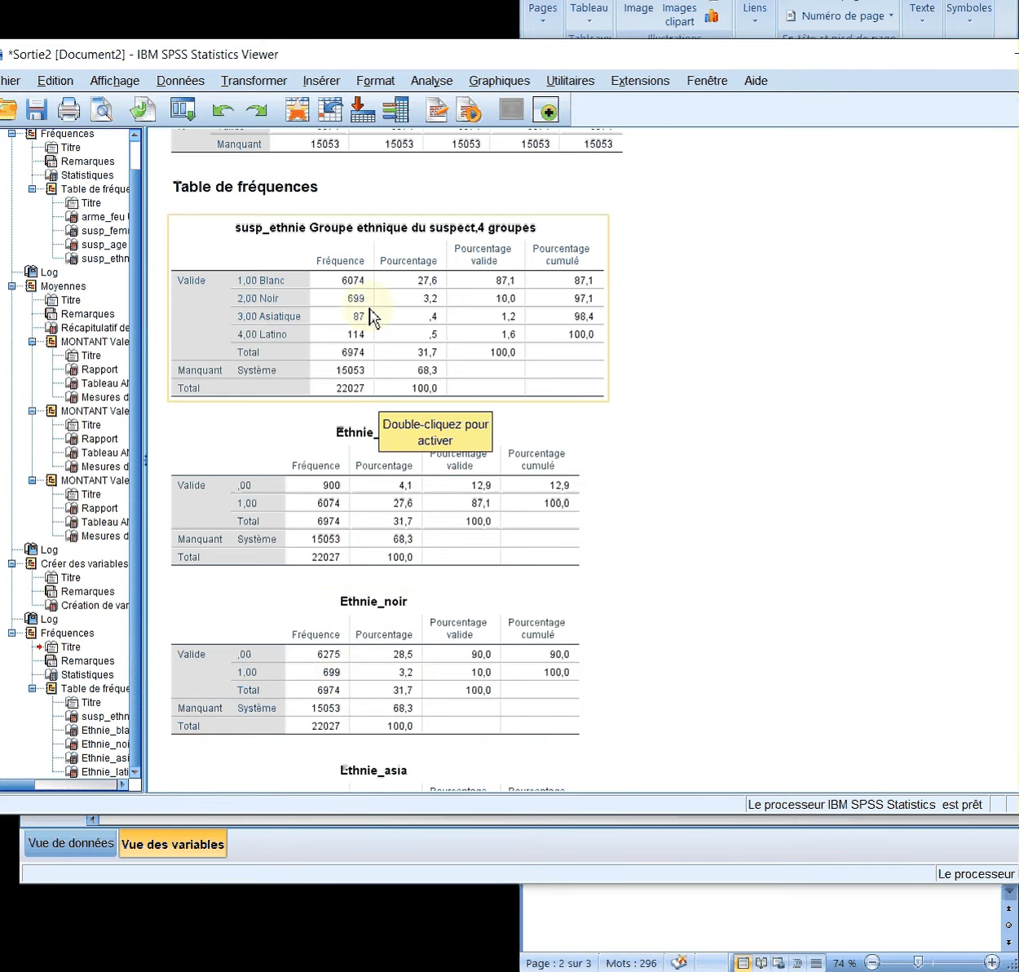
pyautogui.scroll(-5, 255, 689)
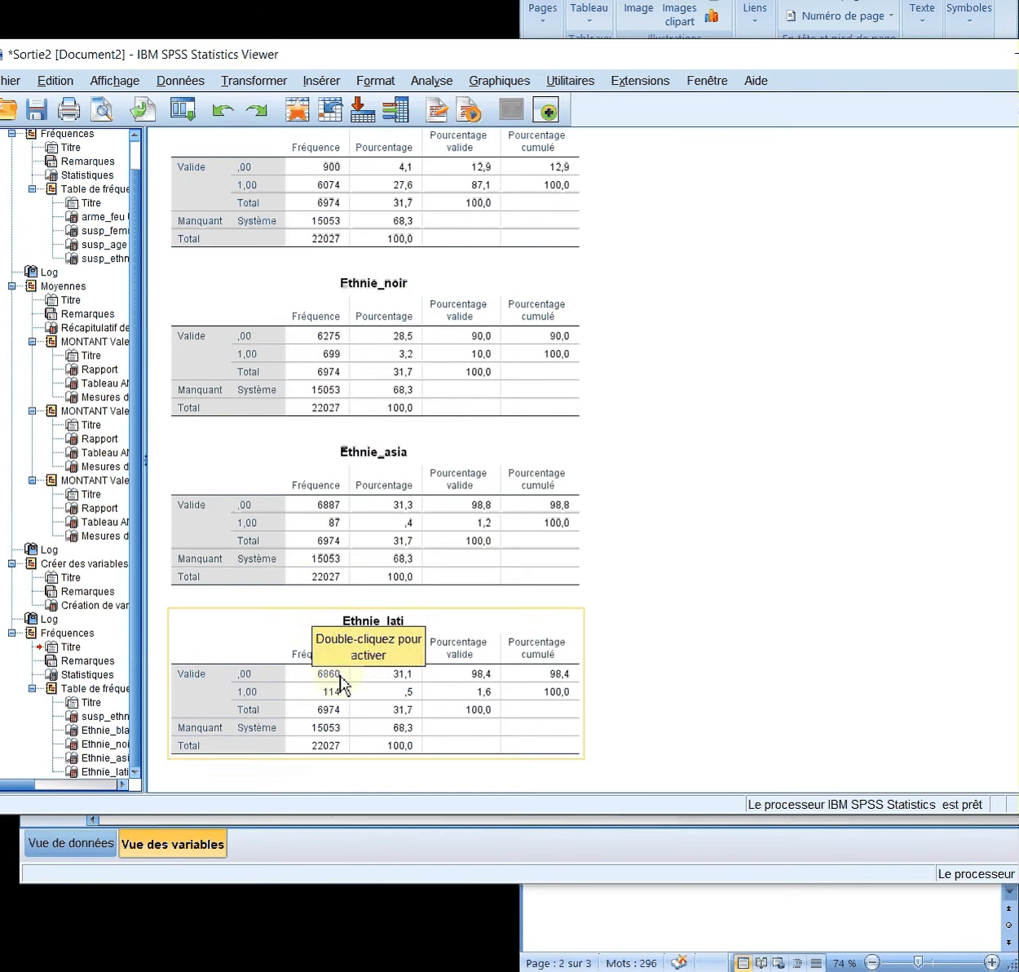
pyautogui.click(742, 562)
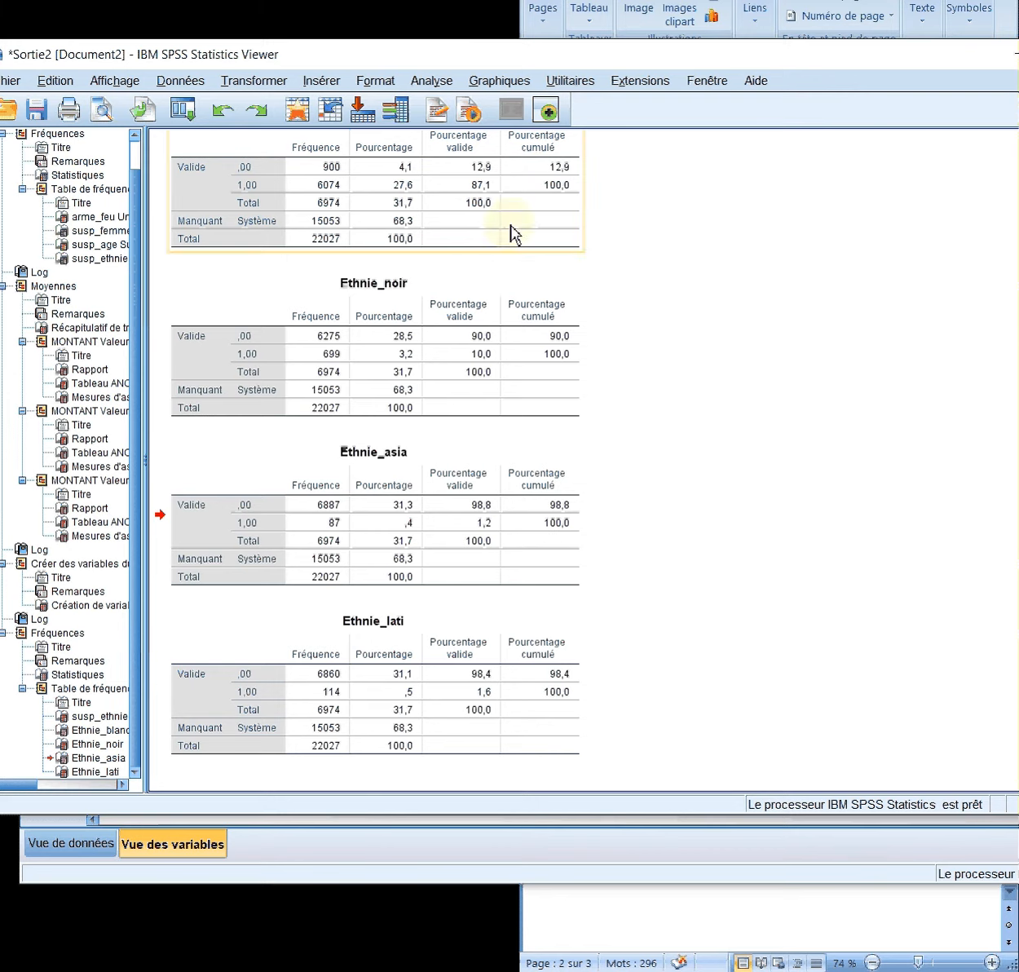
# Start a linear regression with Valeur du vol (MONTANT) as the dependent variable
pyautogui.click(377, 81)
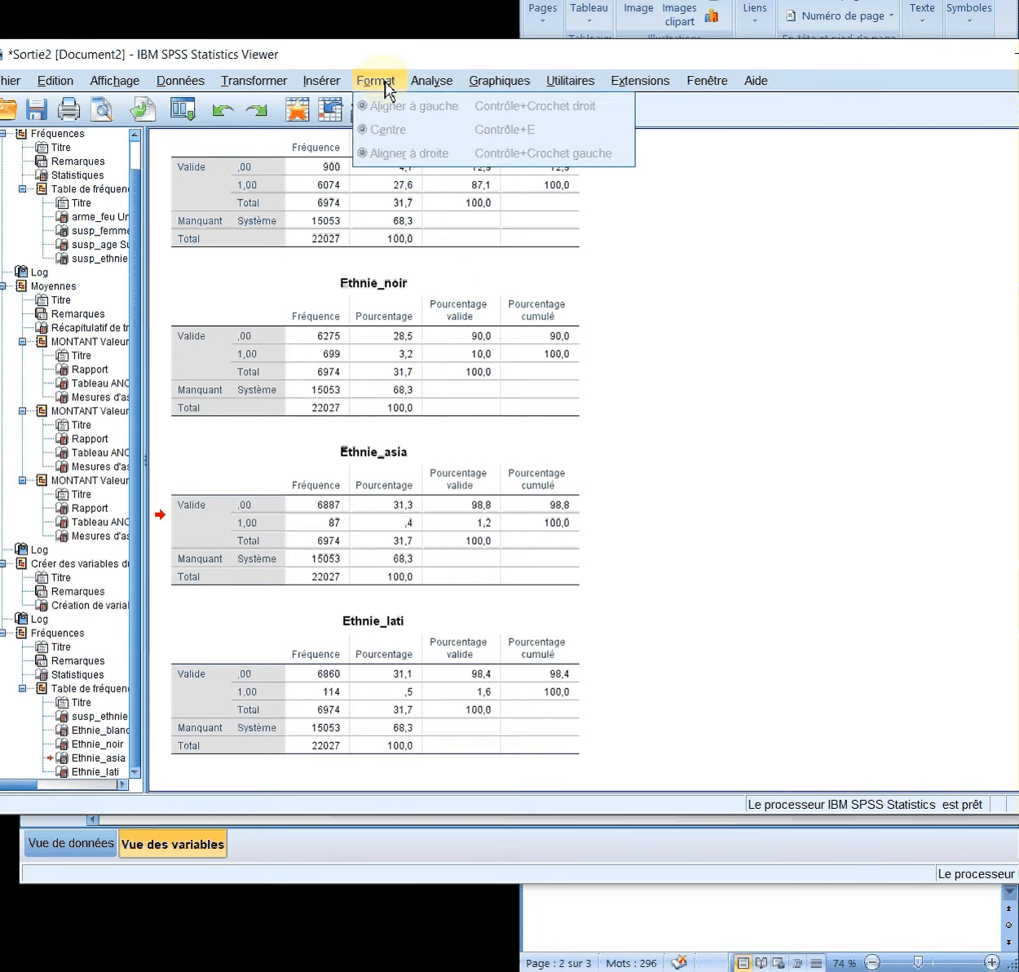
pyautogui.moveTo(522, 318)
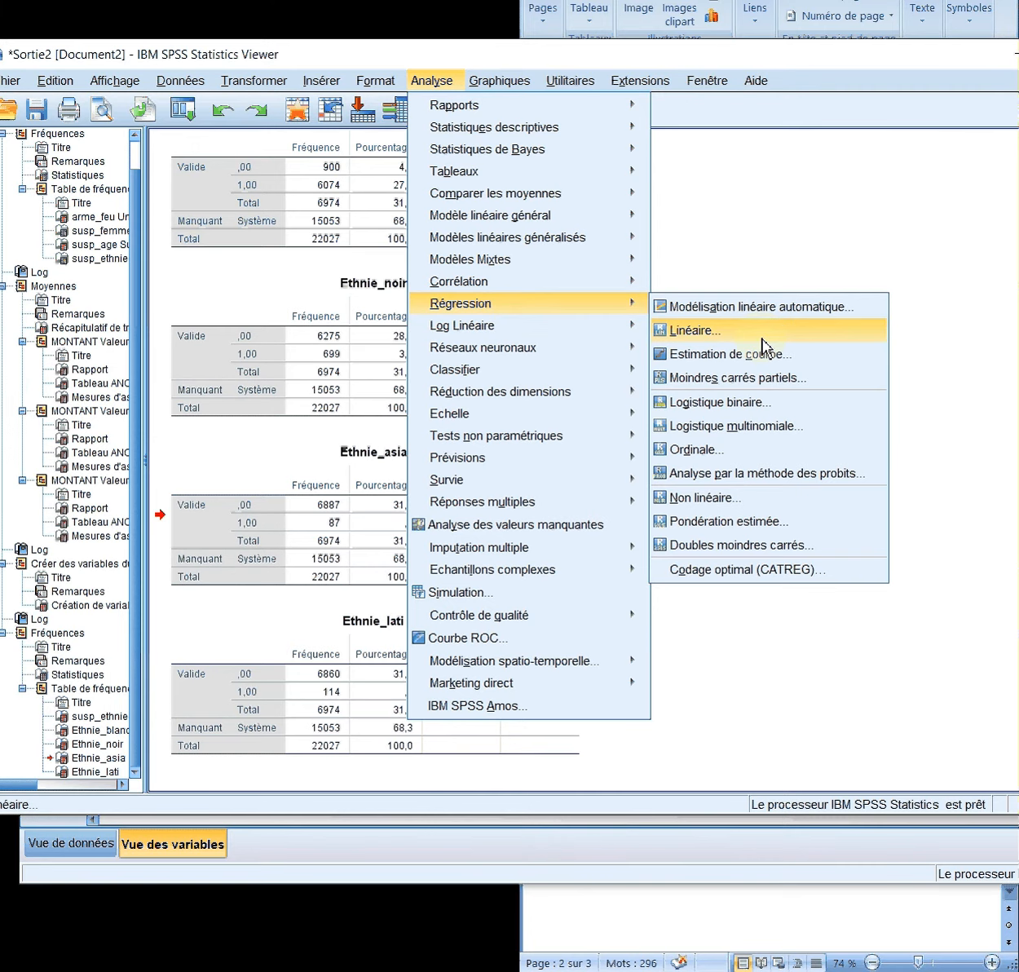
pyautogui.click(734, 333)
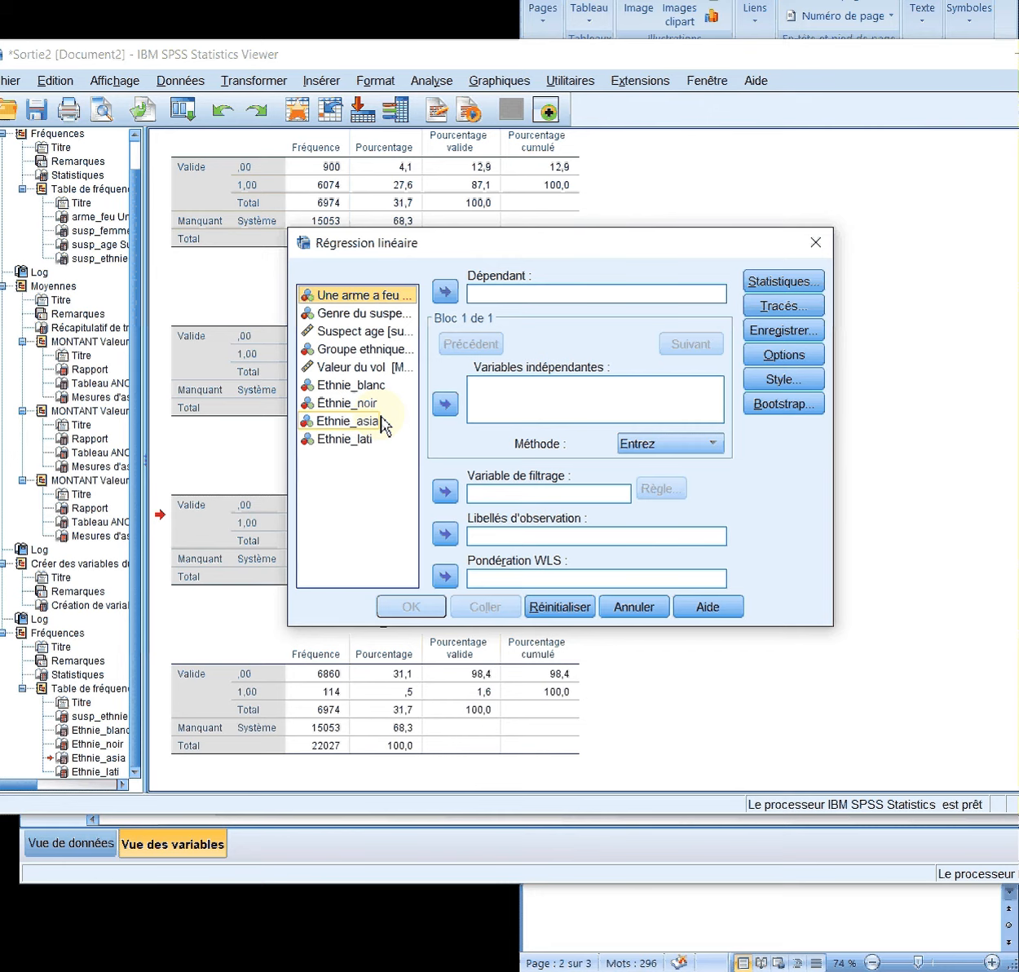
pyautogui.click(377, 367)
pyautogui.click(445, 291)
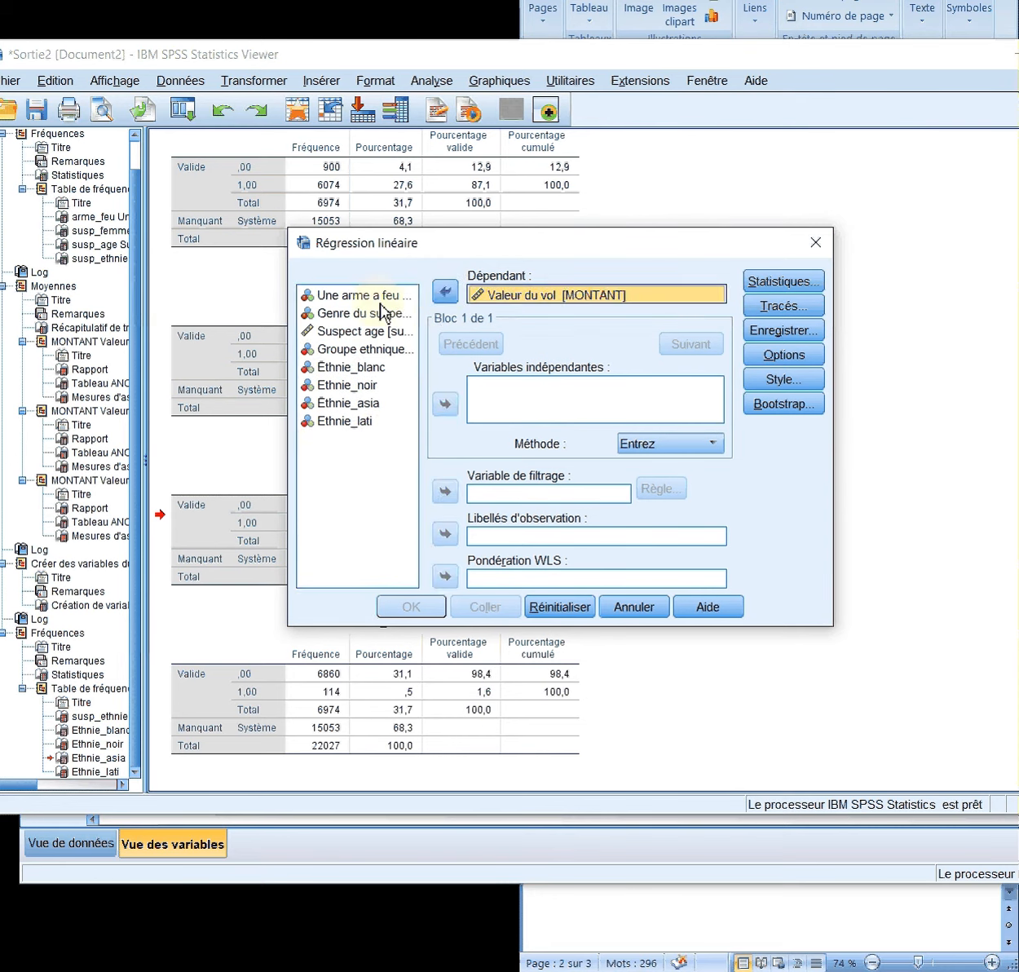
# Add the firearm use, suspect gender and suspect age variables as independent variables in block 1 of the linear regression
pyautogui.click(381, 297)
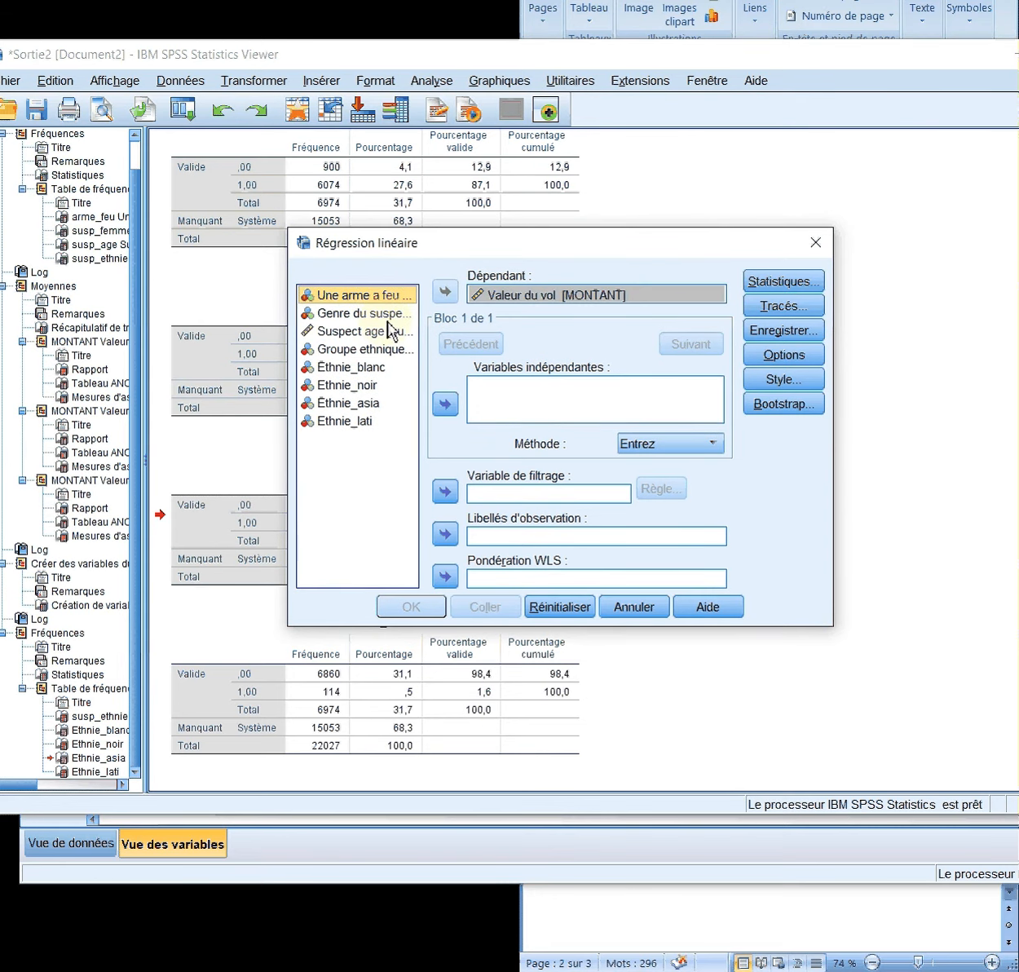
pyautogui.keyDown('ctrl'); pyautogui.click(390, 314); pyautogui.keyUp('ctrl')
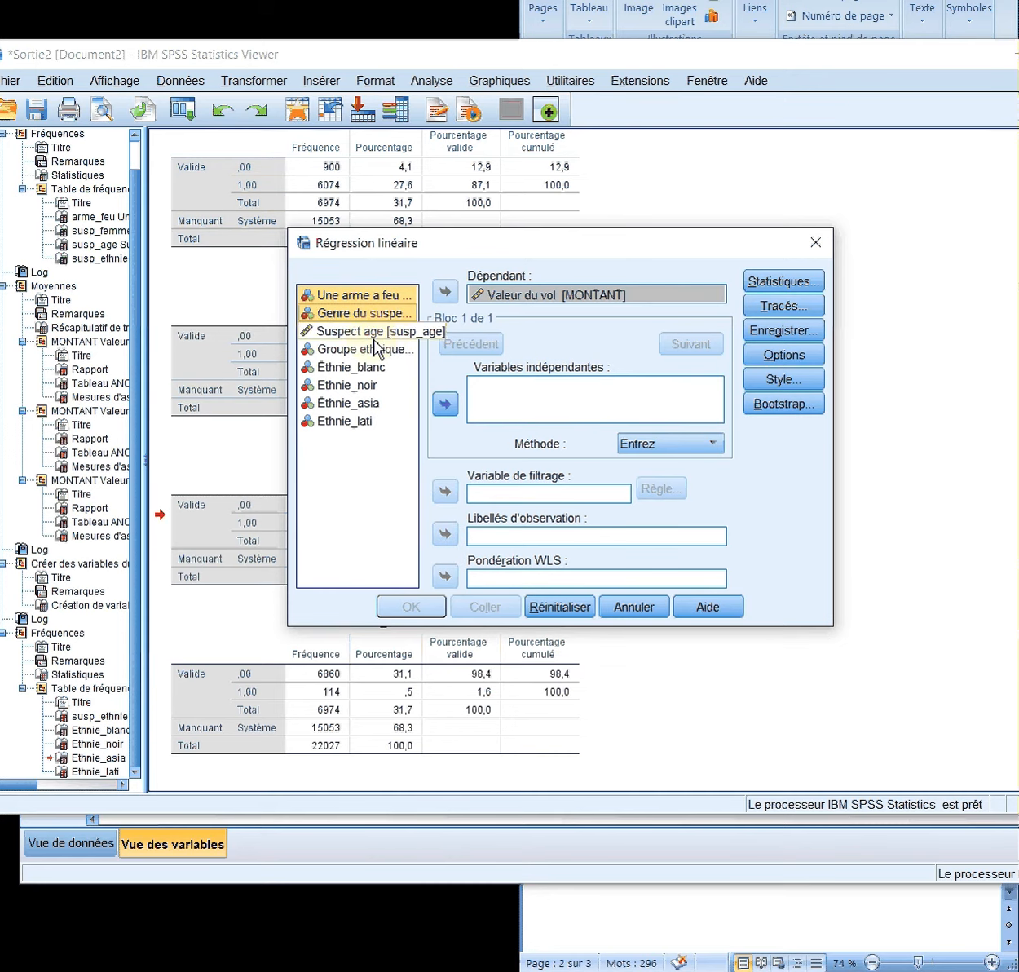
pyautogui.keyDown('ctrl'); pyautogui.click(377, 333); pyautogui.keyUp('ctrl')
pyautogui.click(446, 406)
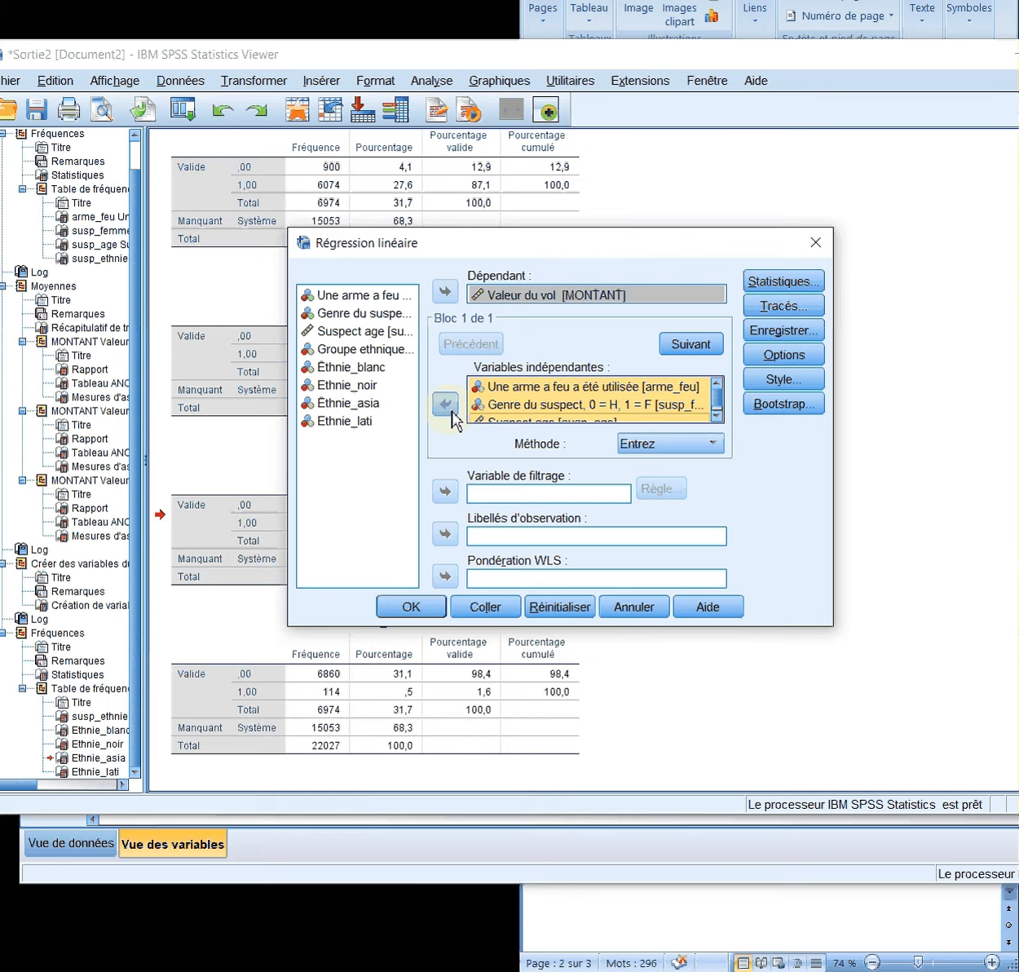
# Add Ethnie_noir, Ethnie_asia and Ethnie_lati as independent variables in a second block and run the regression
pyautogui.click(665, 349)
pyautogui.click(368, 388)
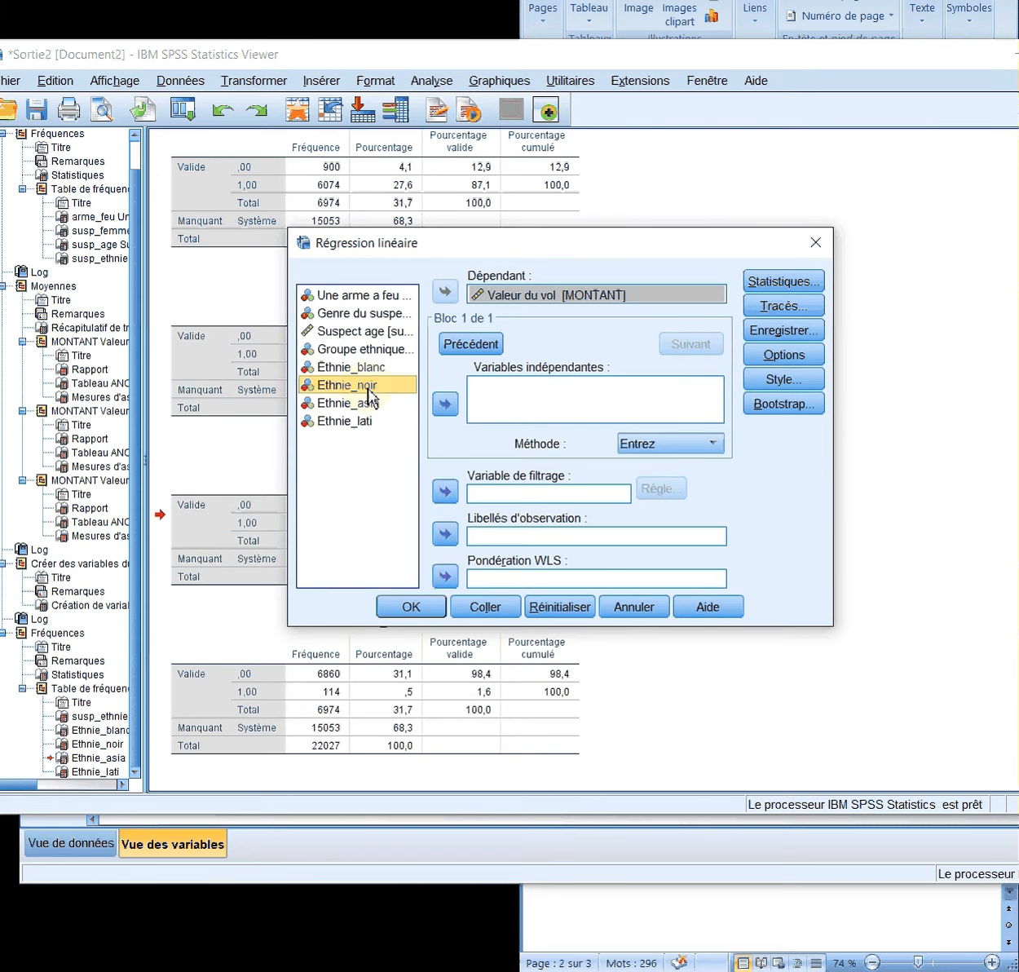
pyautogui.keyDown('shift'); pyautogui.click(346, 422); pyautogui.keyUp('shift')
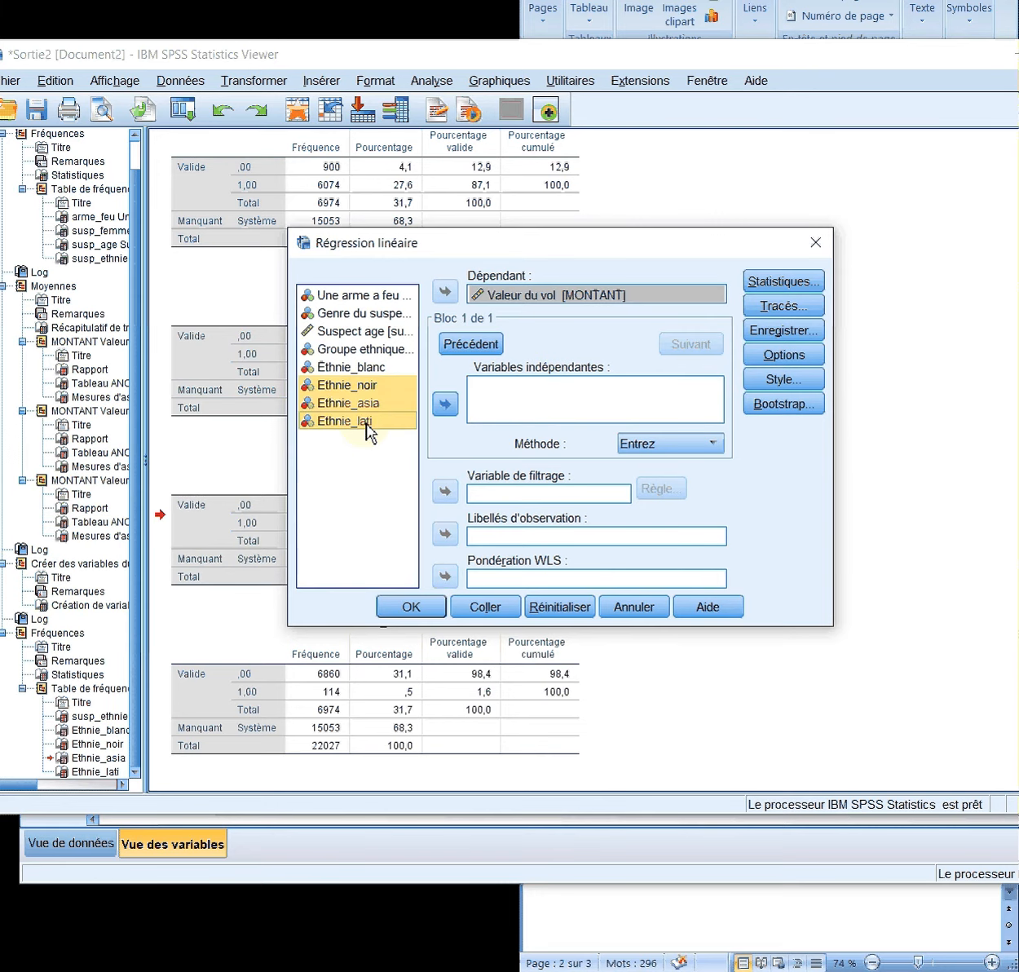
pyautogui.click(446, 405)
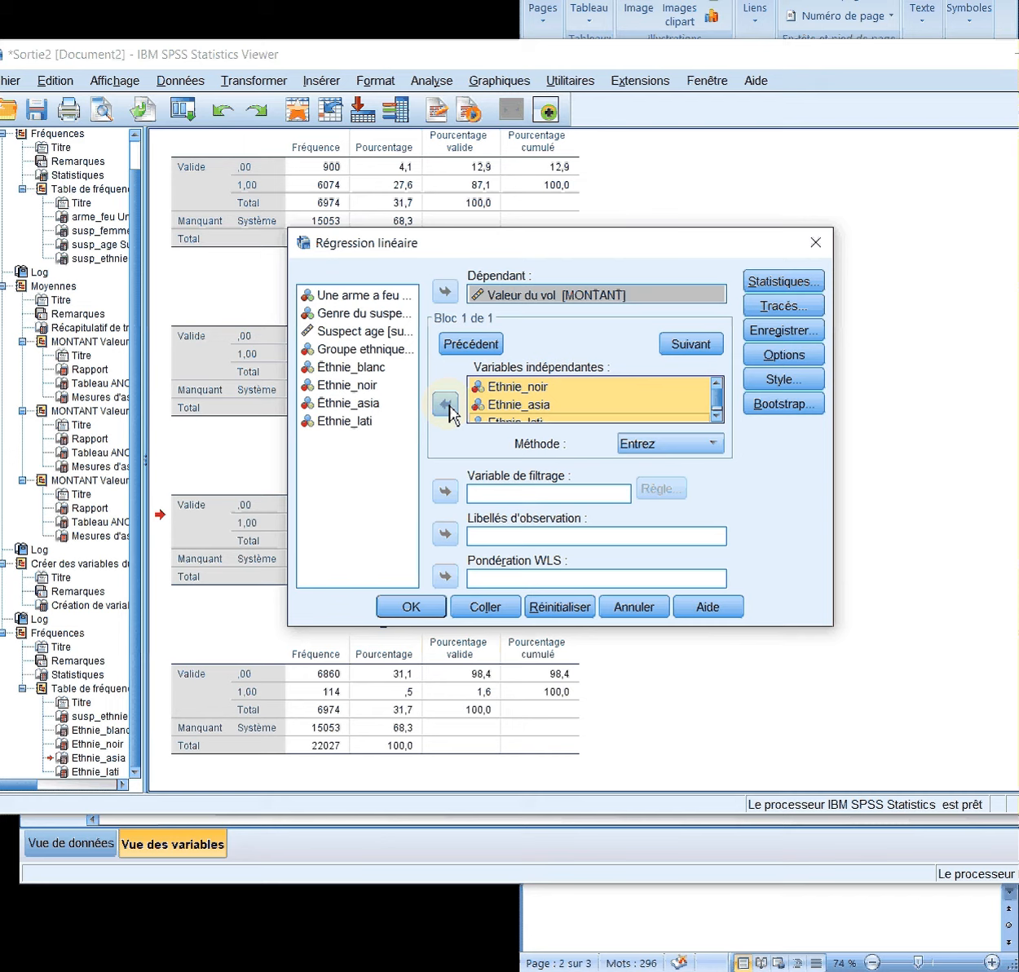
pyautogui.click(413, 618)
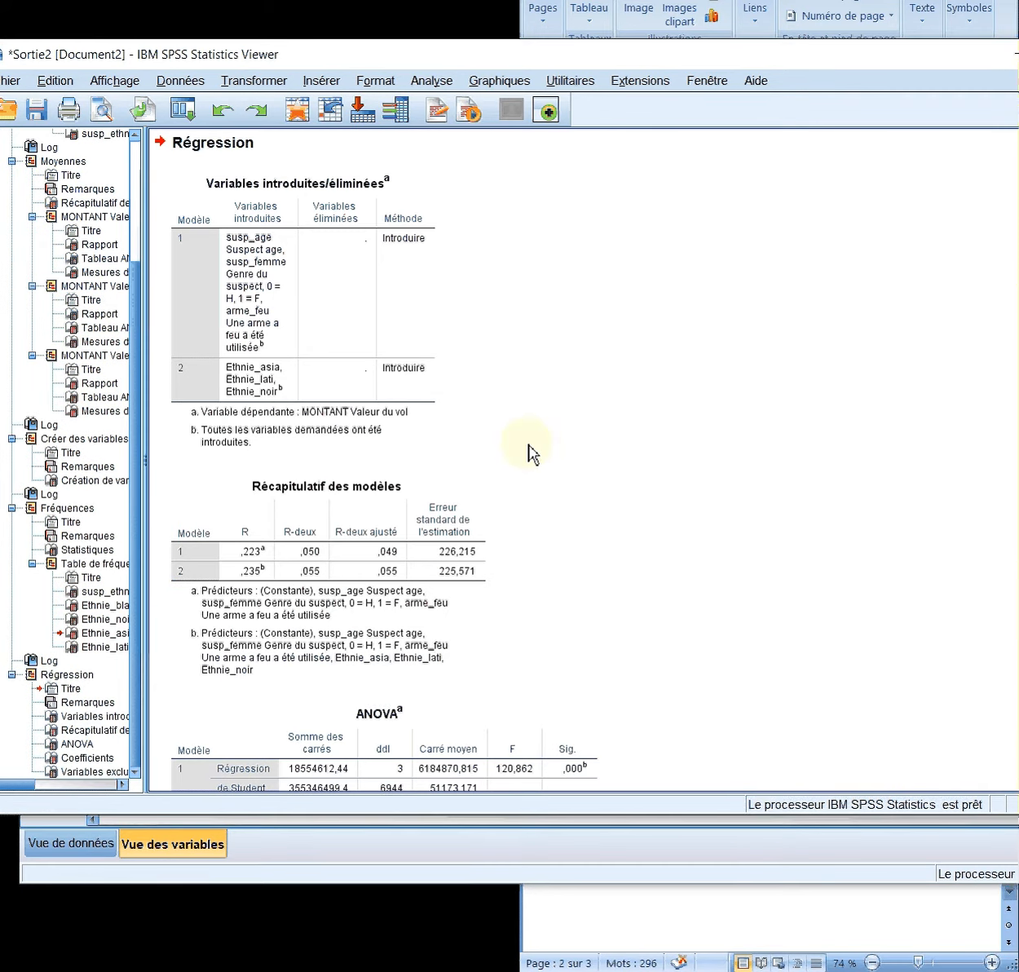
# Examine the R-deux values in the model summary and place Tableau 3 of the Word document beside them for comparison
pyautogui.scroll(-3, 434, 611)
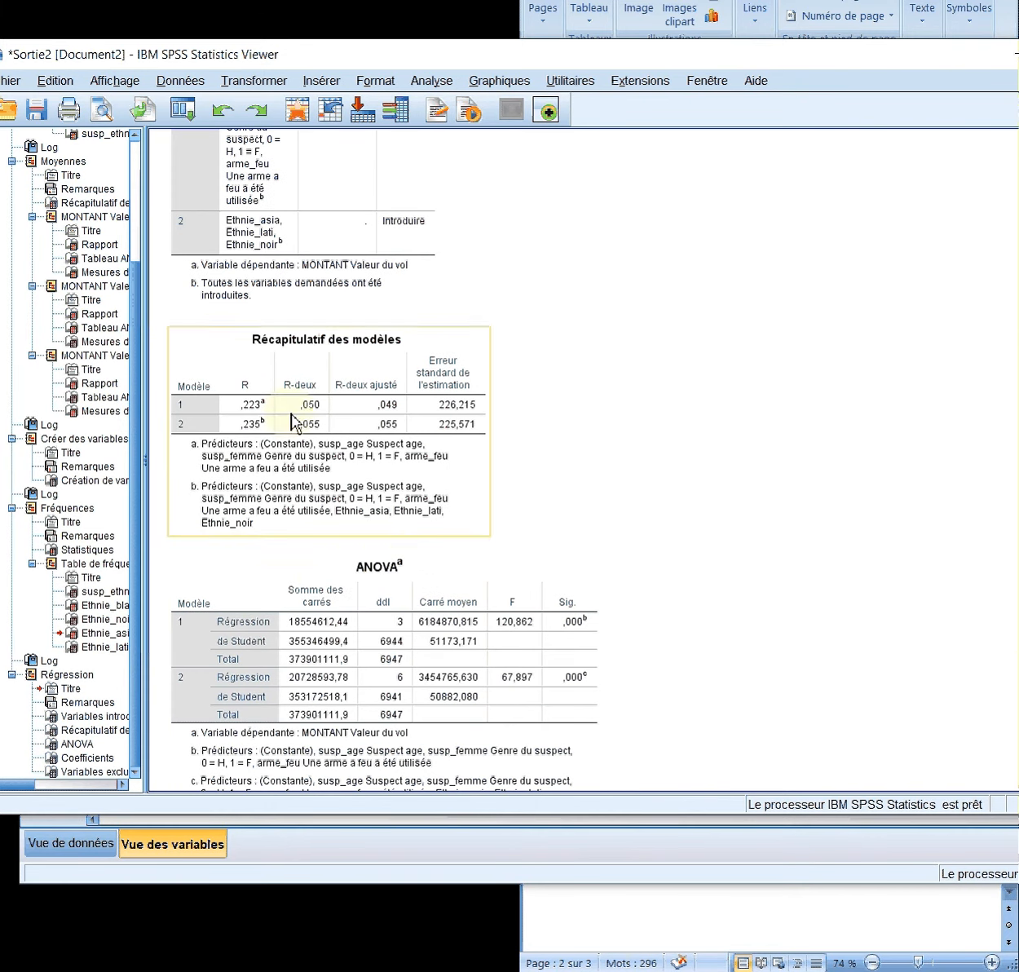
pyautogui.click(611, 952)
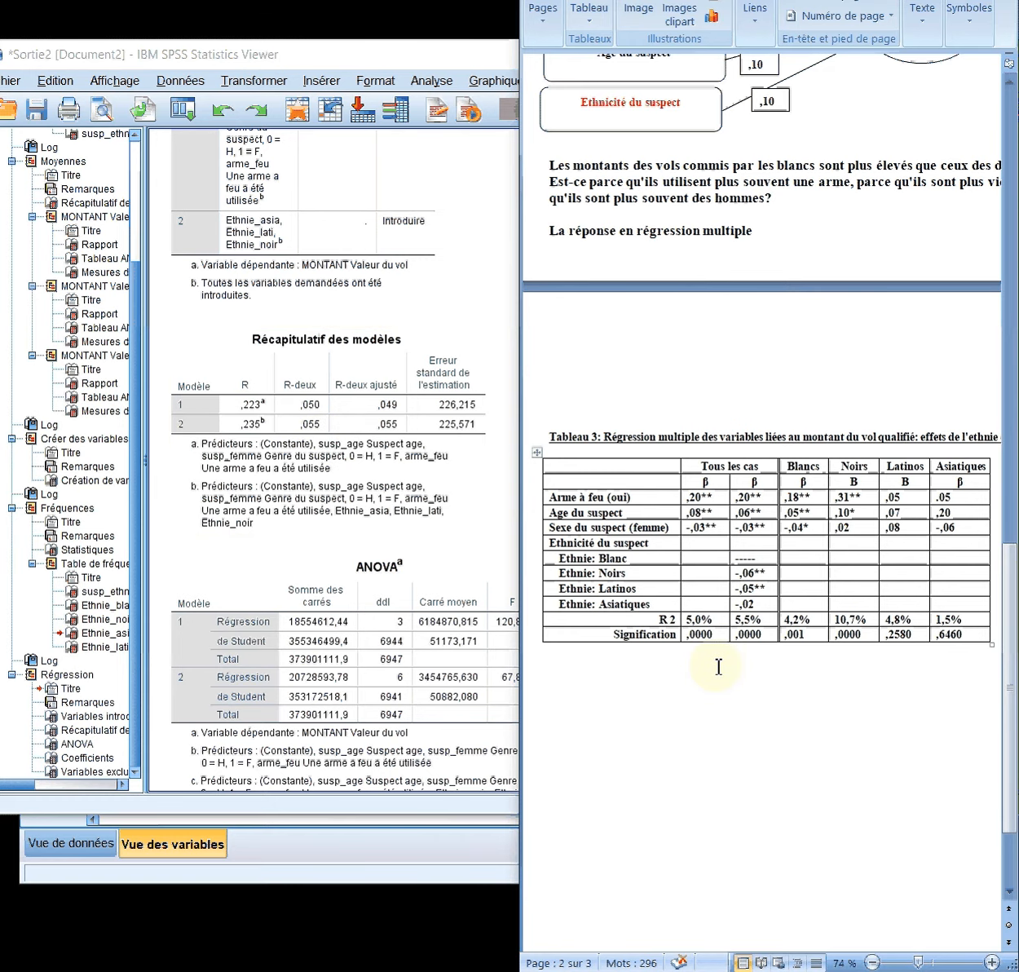
pyautogui.click(741, 695)
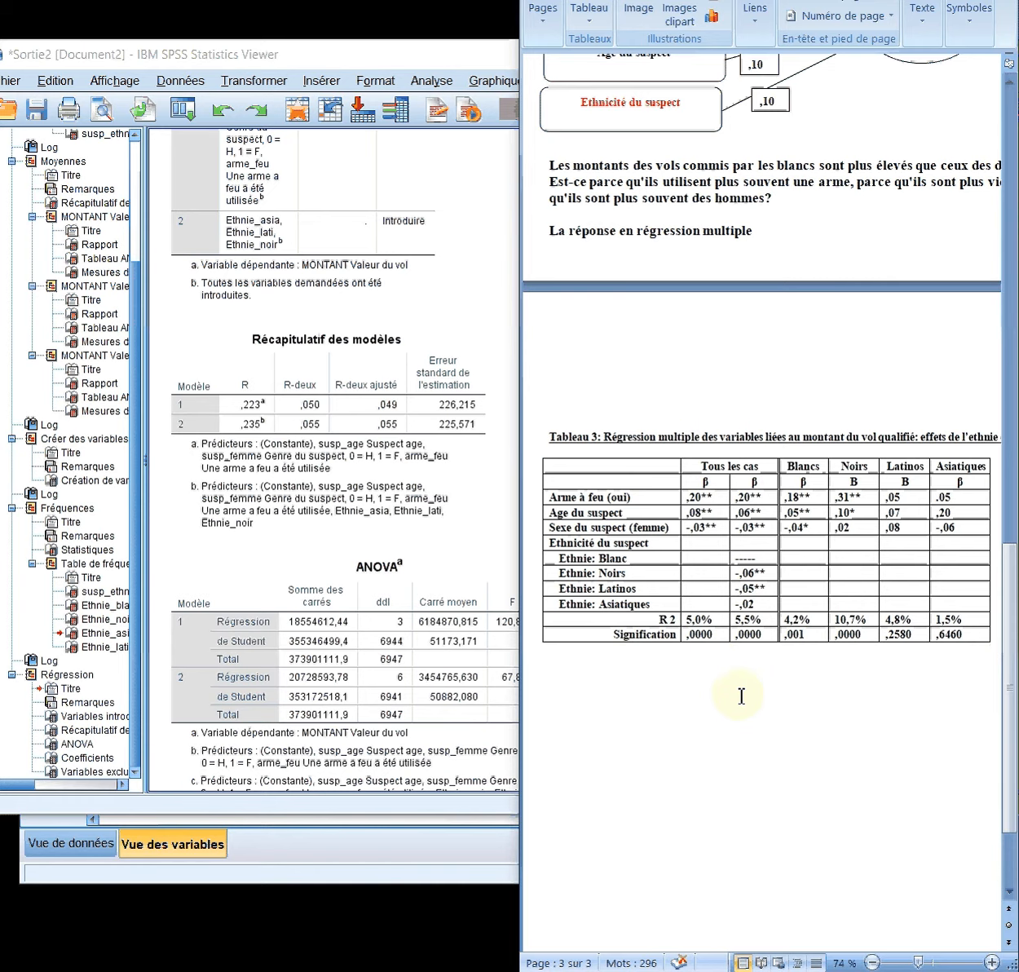
pyautogui.moveTo(521, 660); pyautogui.dragTo(602, 675)
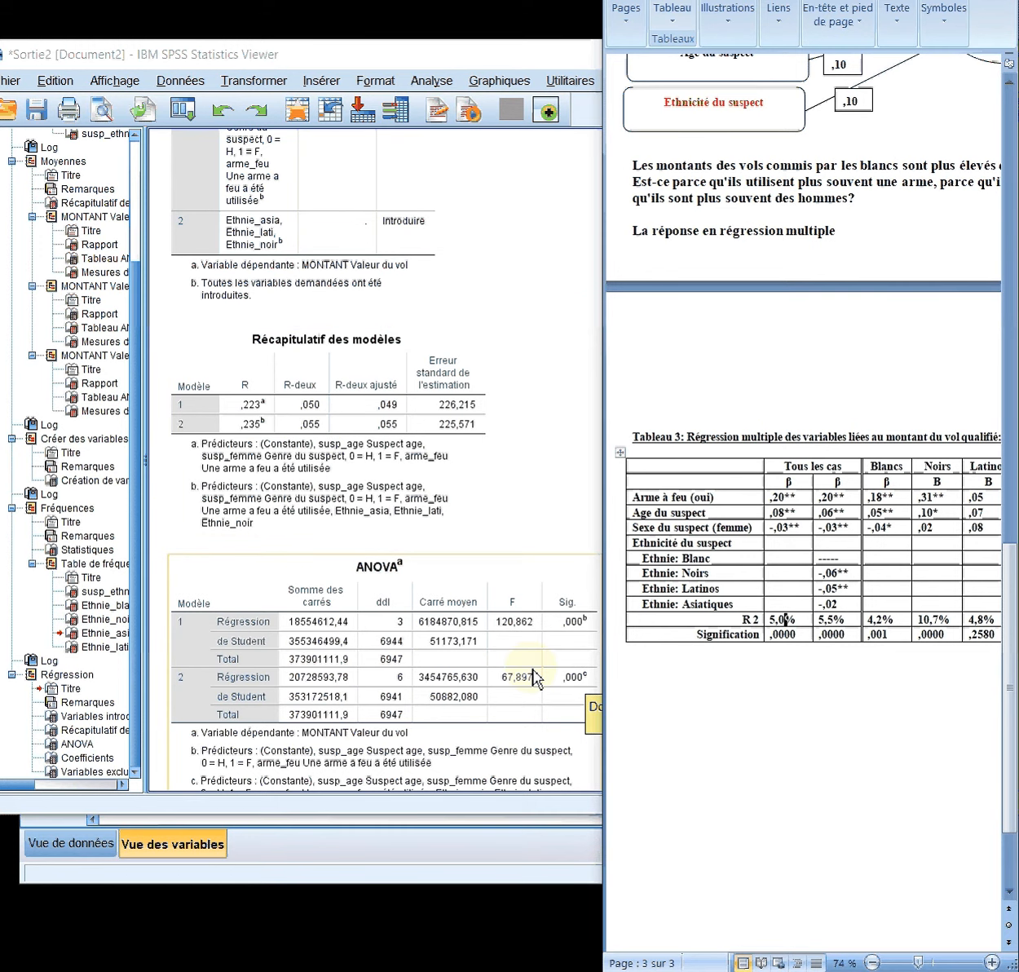
# Compare the standardized Bêta and Sig. values of both models in the Coefficients table with the Tous les cas columns of Tableau 3
pyautogui.scroll(-3, 535, 676)
pyautogui.scroll(-9, 534, 677)
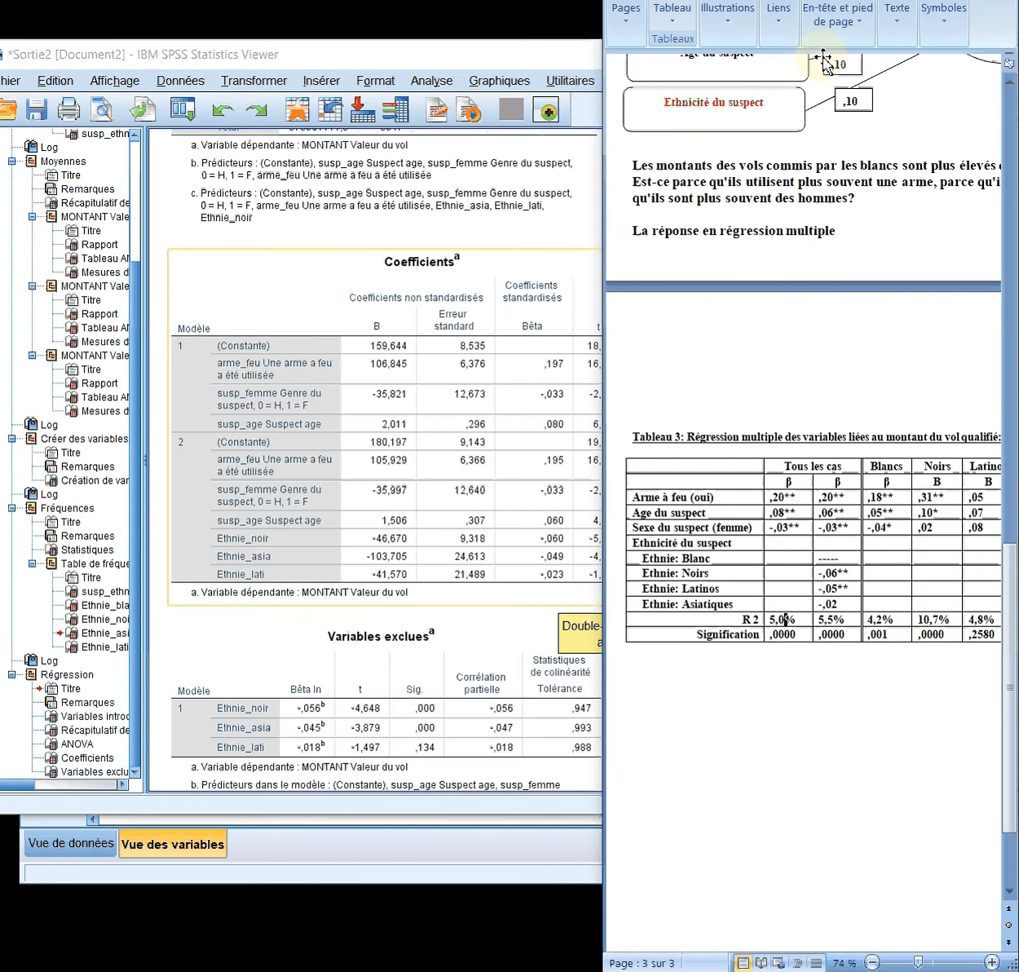
pyautogui.click(515, 63)
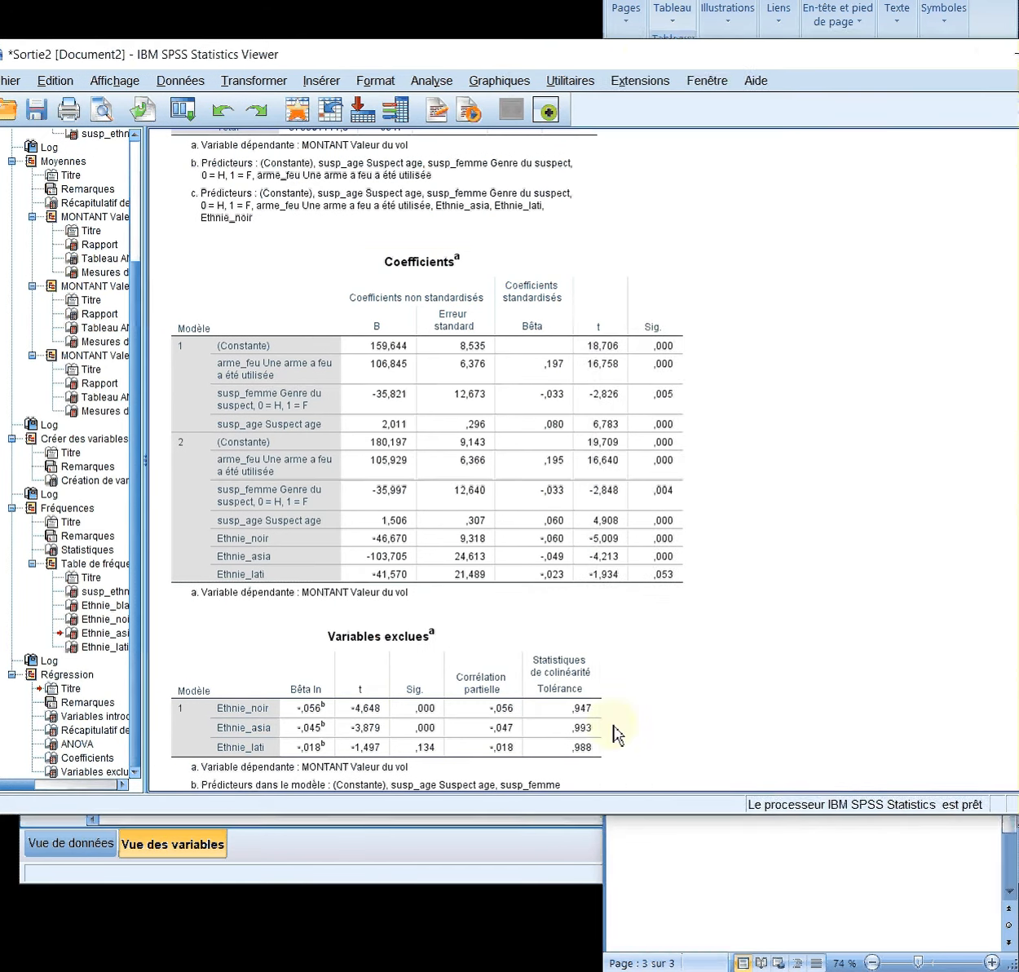
pyautogui.moveTo(706, 67); pyautogui.dragTo(564, 74)
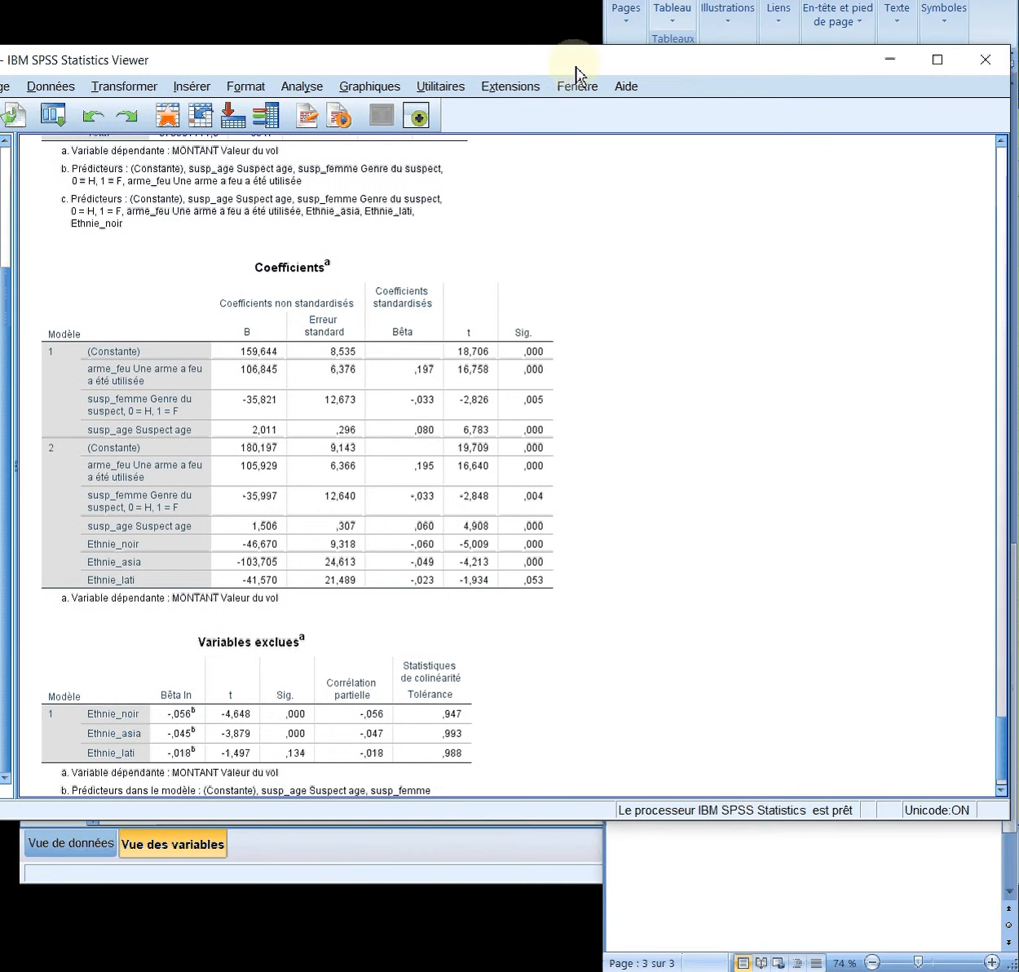
pyautogui.click(890, 876)
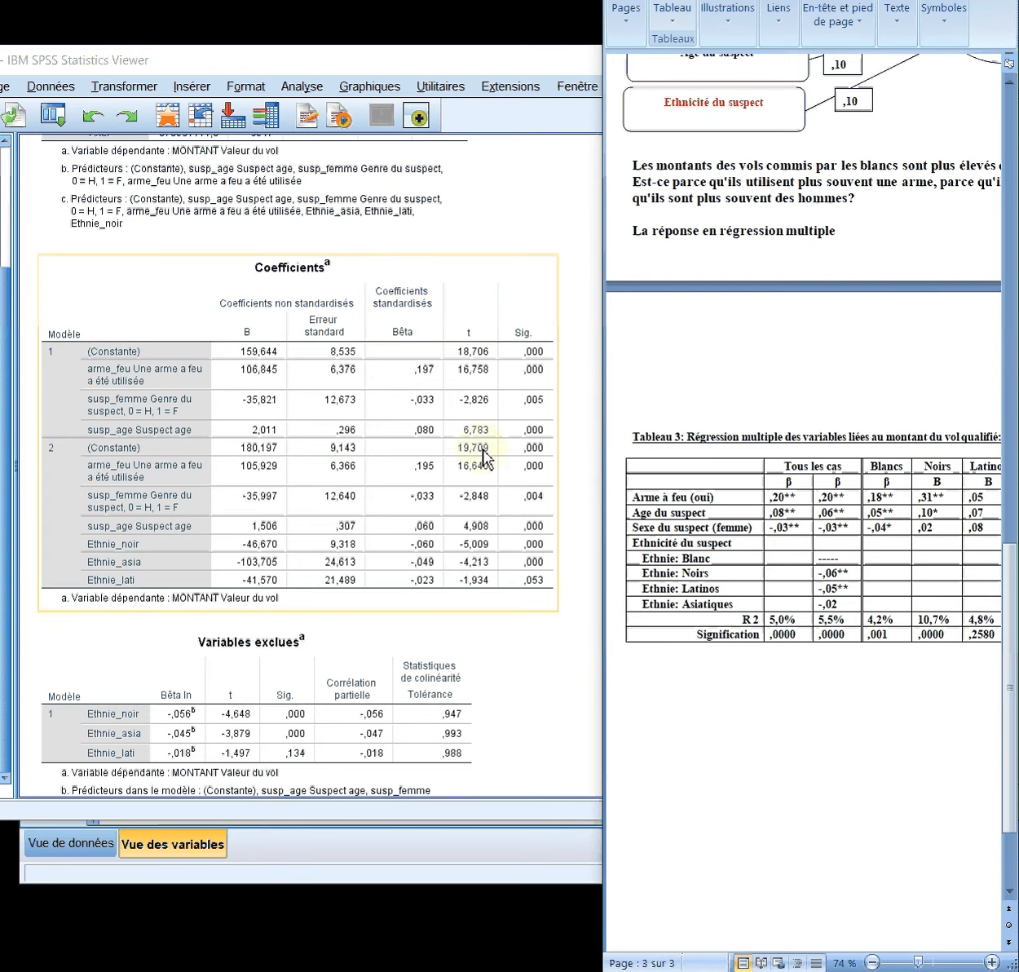
pyautogui.click(435, 479)
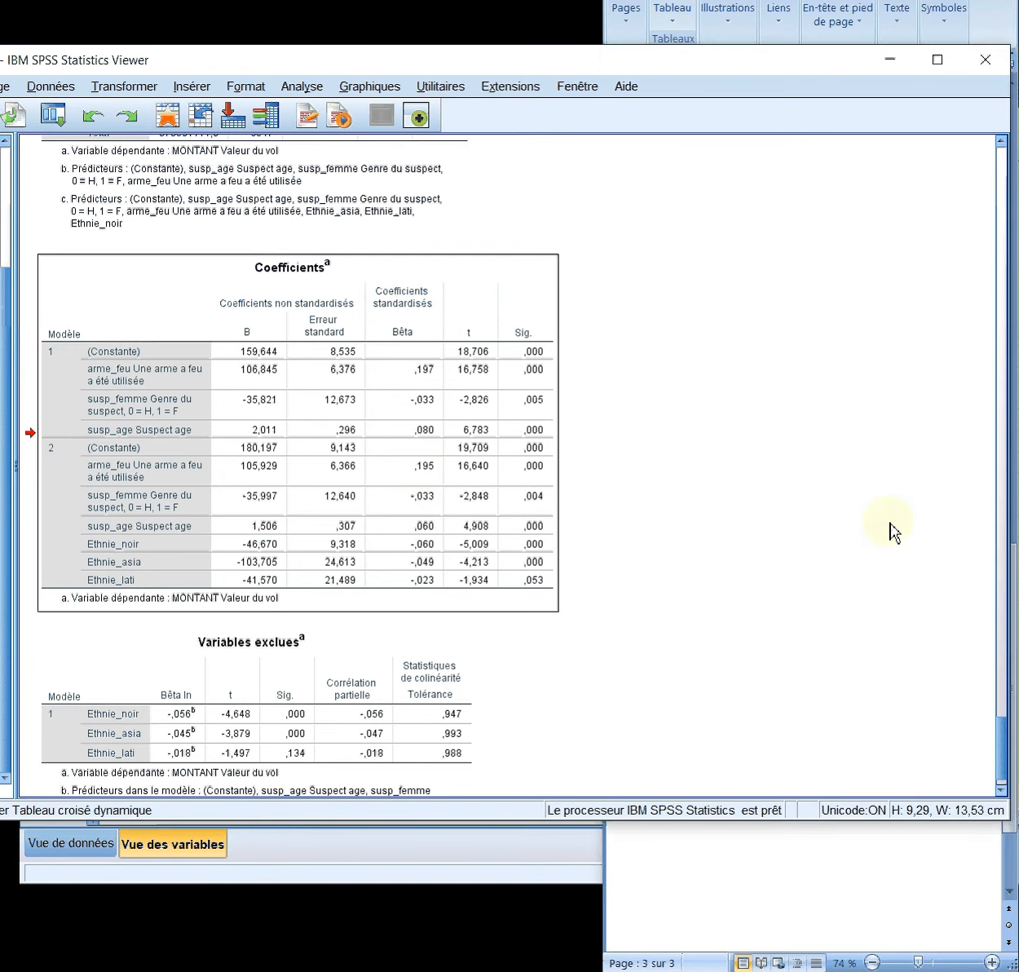
pyautogui.click(867, 36)
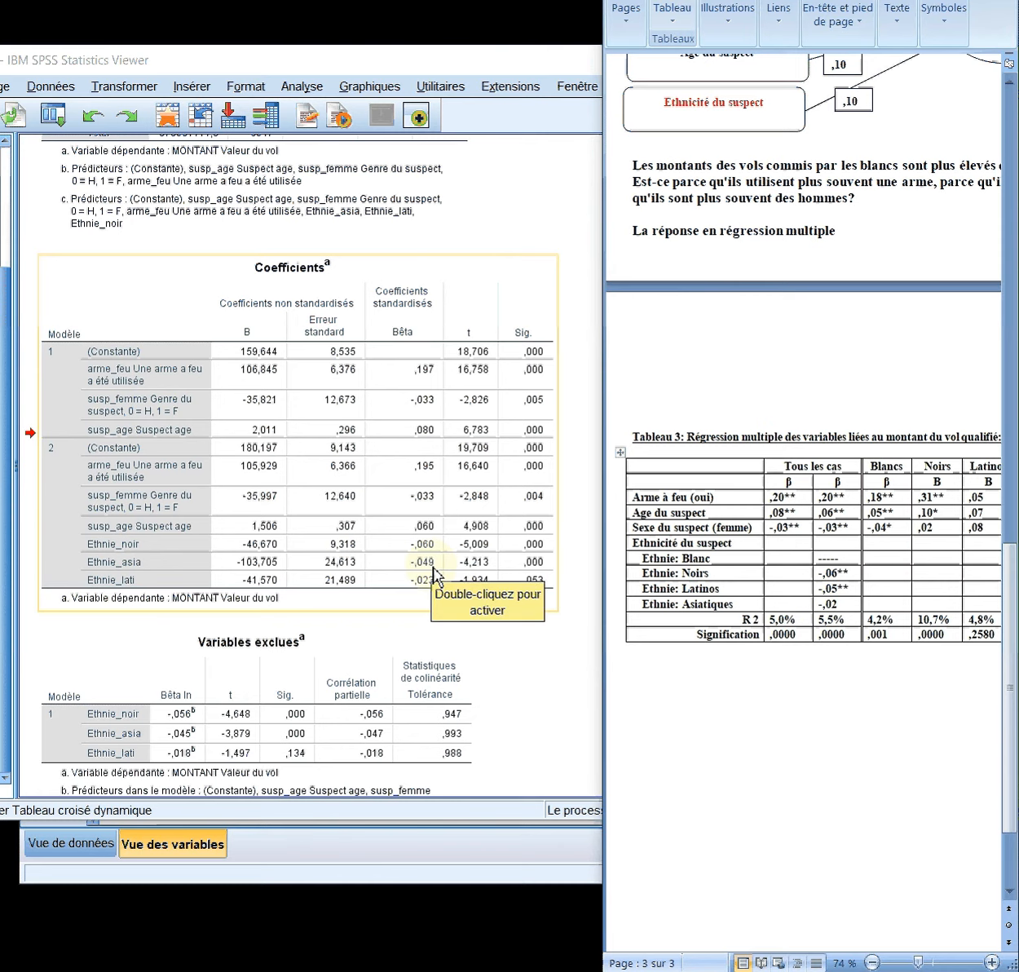
# Retype the 5 of the Ethnie: Latinos coefficient in Tableau 3 so that the cell reads -,05**
pyautogui.click(839, 590)
pyautogui.press('BackSpace')
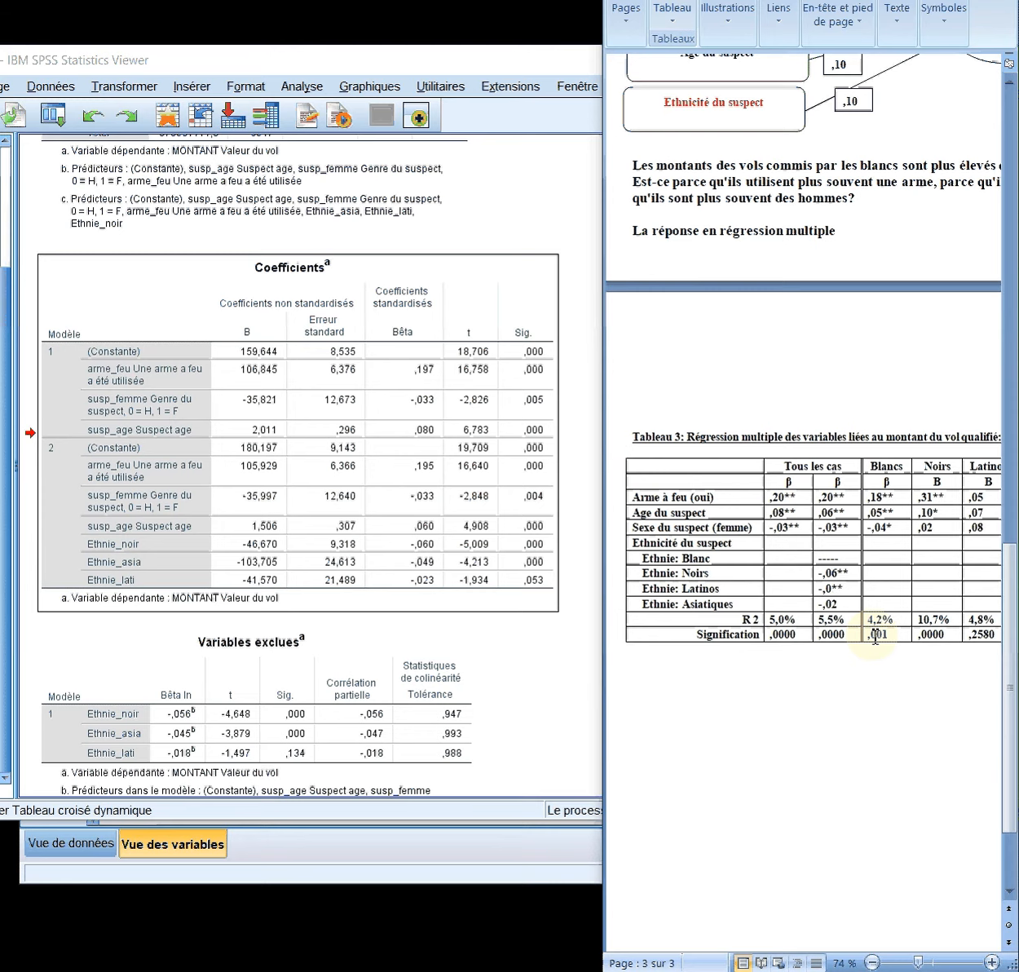
pyautogui.write('5')
pyautogui.press('Down')
pyautogui.hotkey('shift', 'Right')
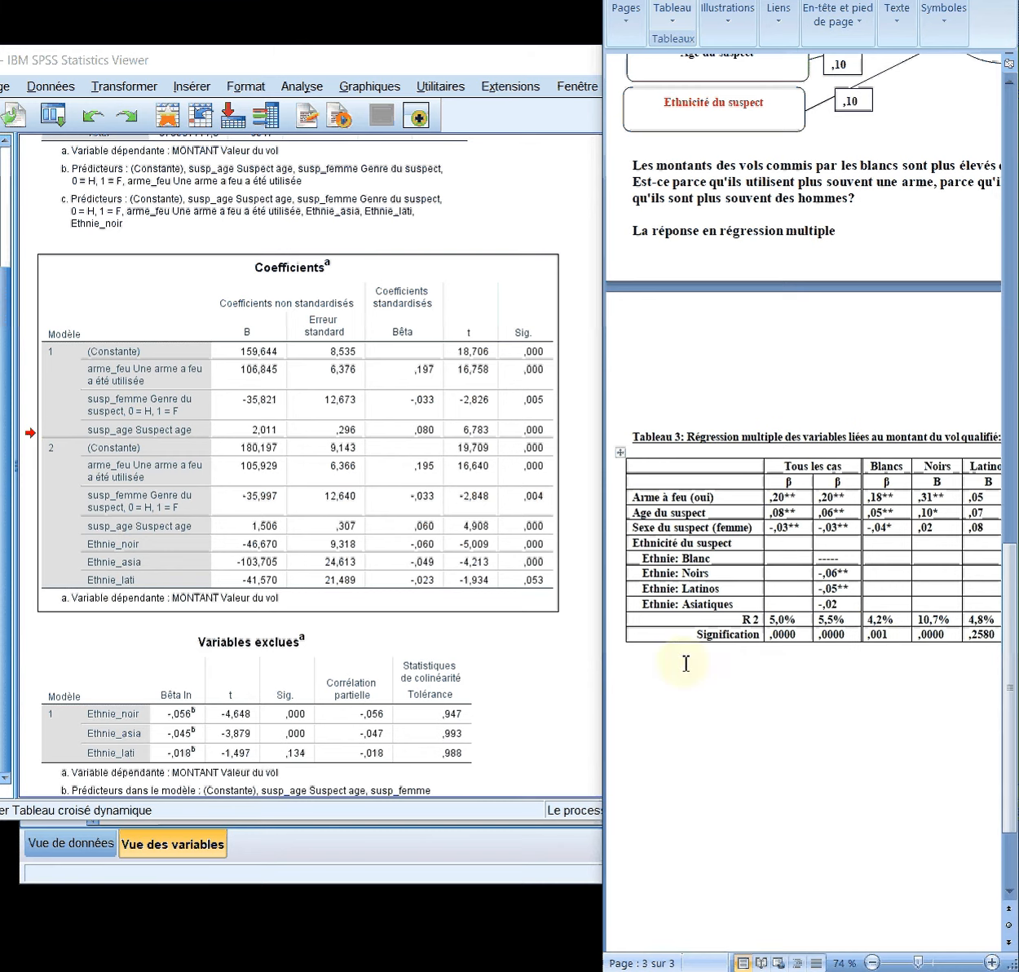
# Widen the Word window to show all columns of Tableau 3 and examine its ethnicity coefficients against the SPSS Coefficients table
pyautogui.click(534, 734)
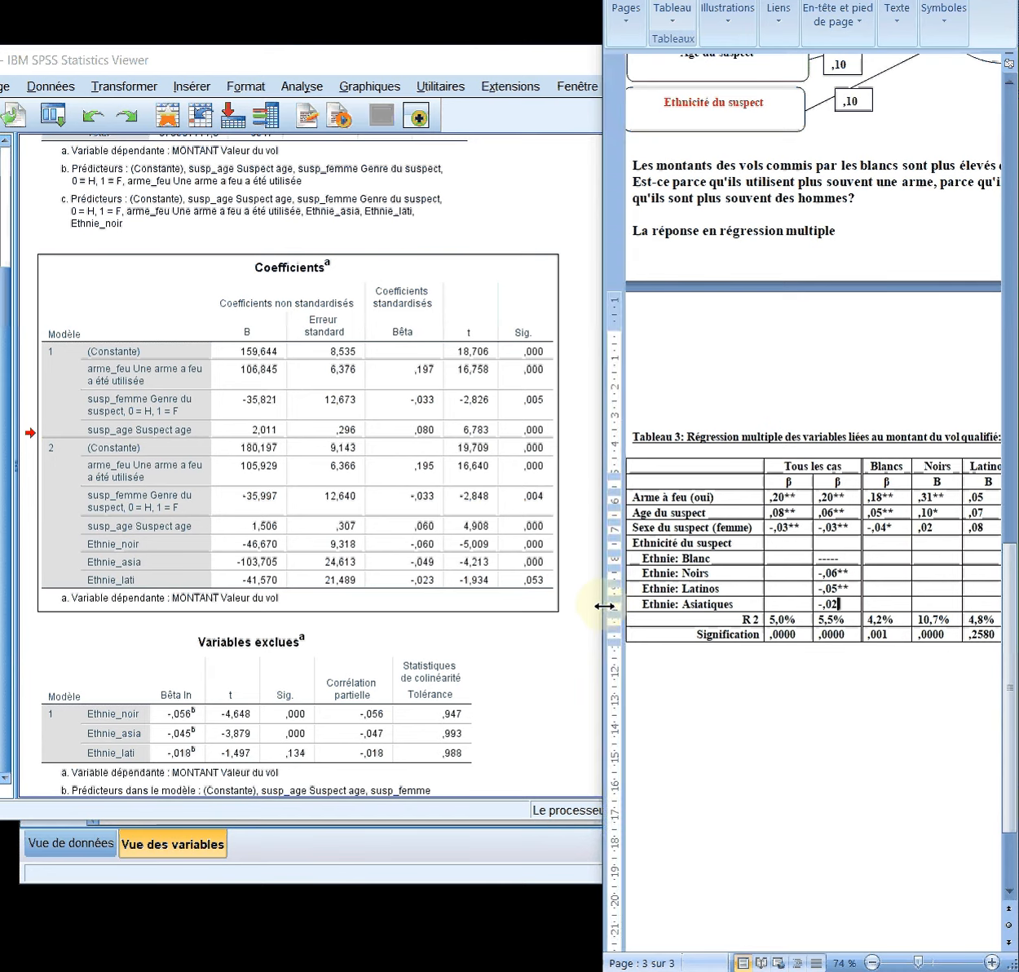
pyautogui.moveTo(603, 609); pyautogui.dragTo(484, 611)
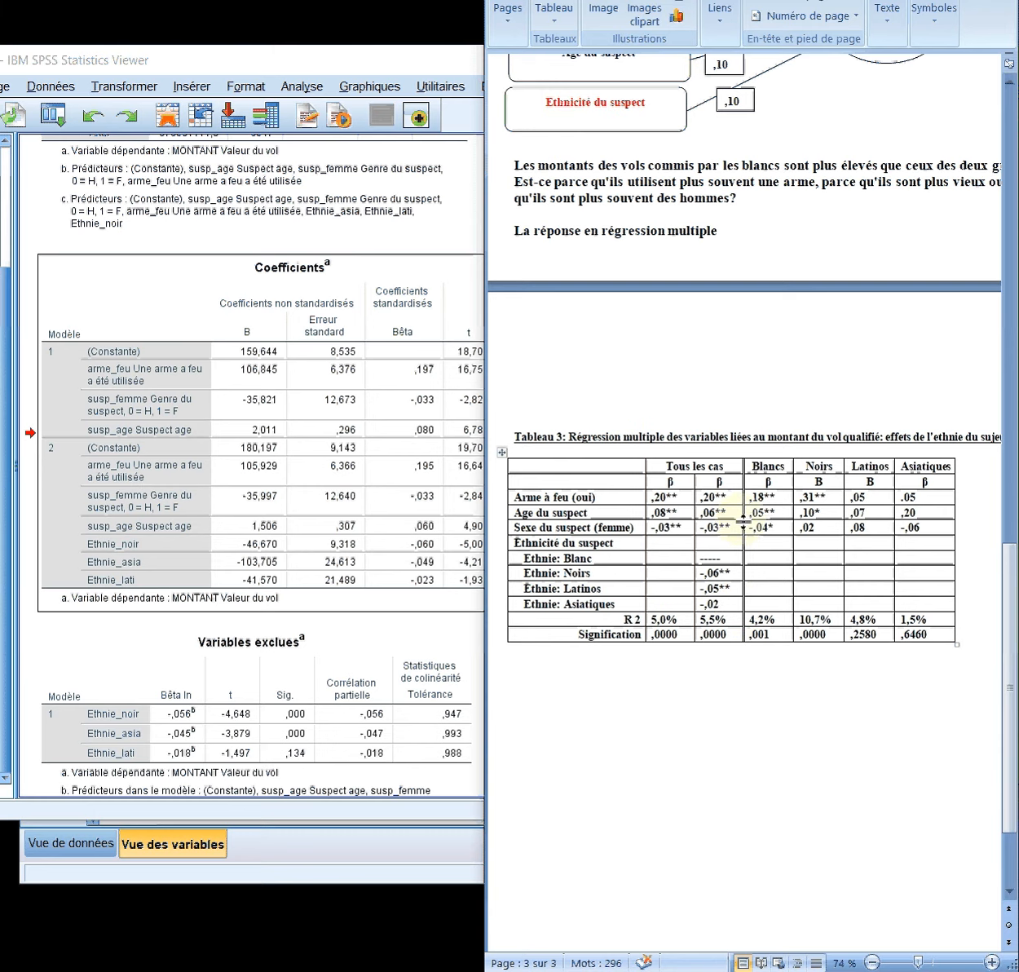
pyautogui.click(717, 575)
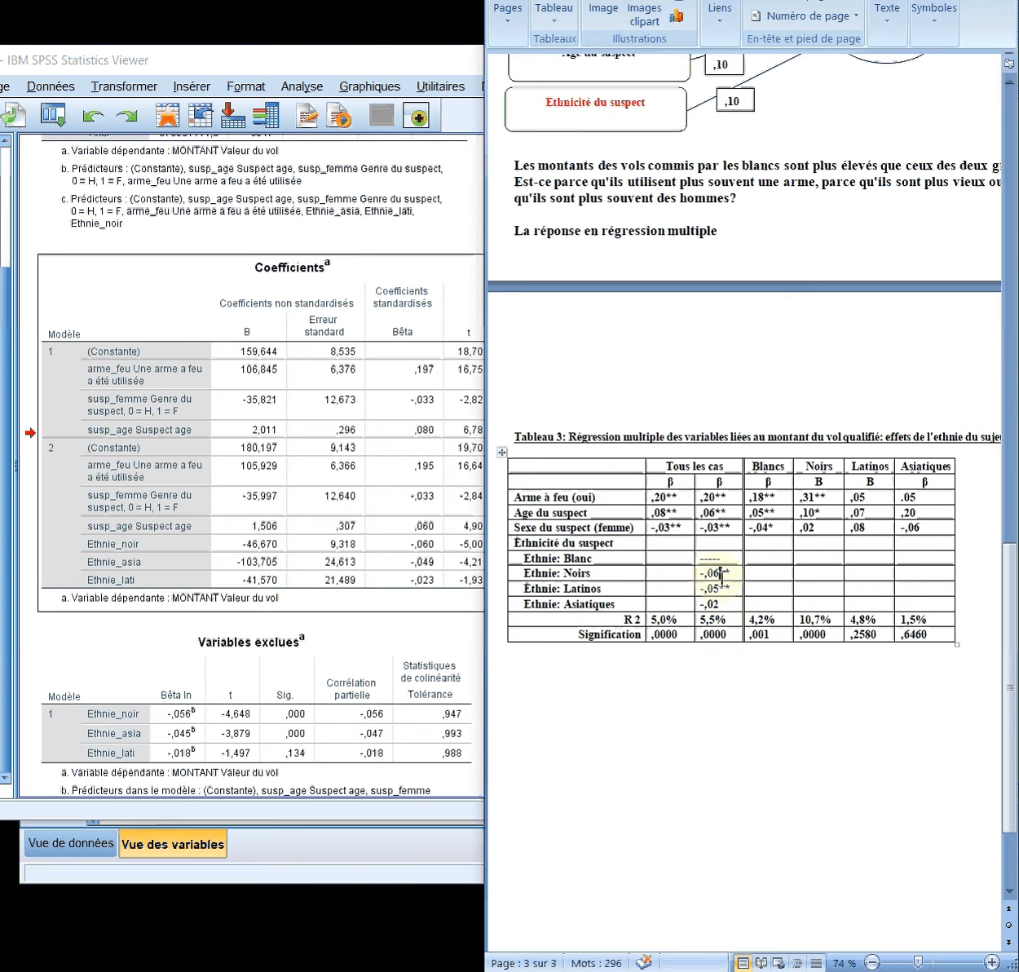
pyautogui.write('*')
pyautogui.press('Down')
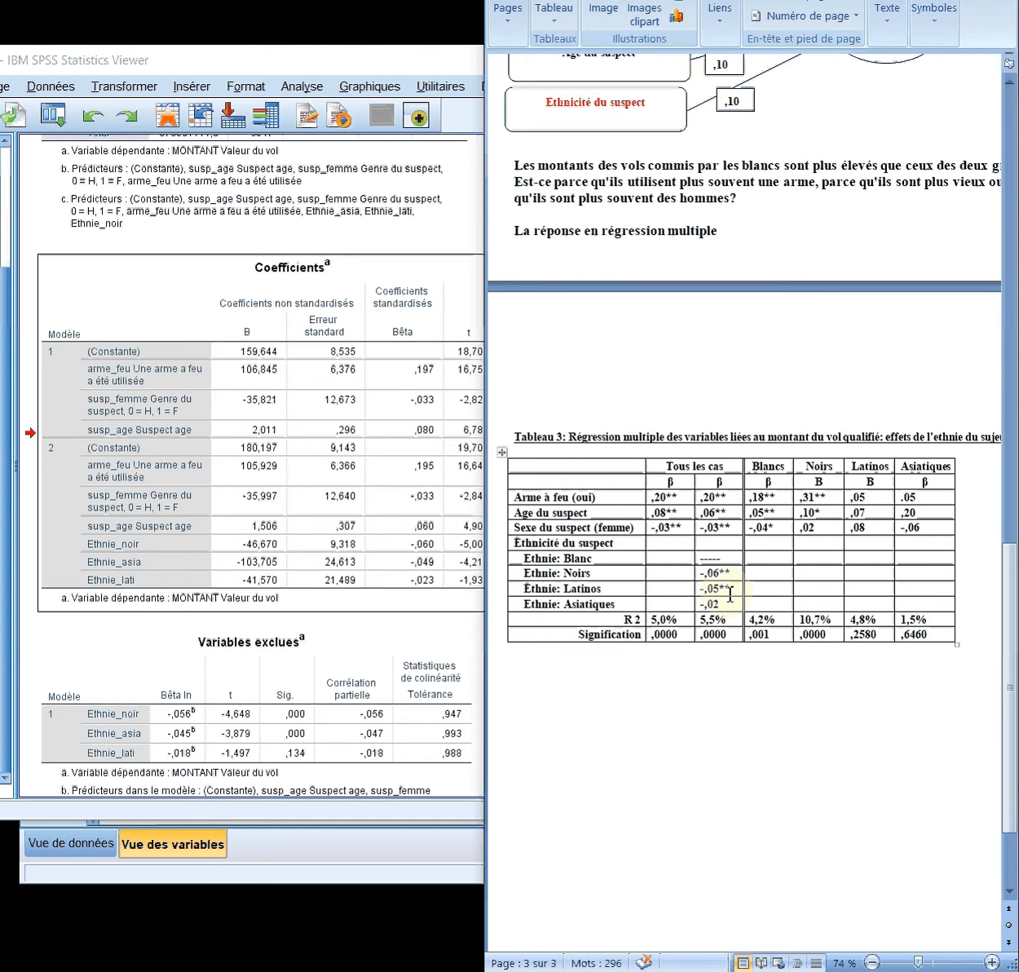
pyautogui.click(369, 591)
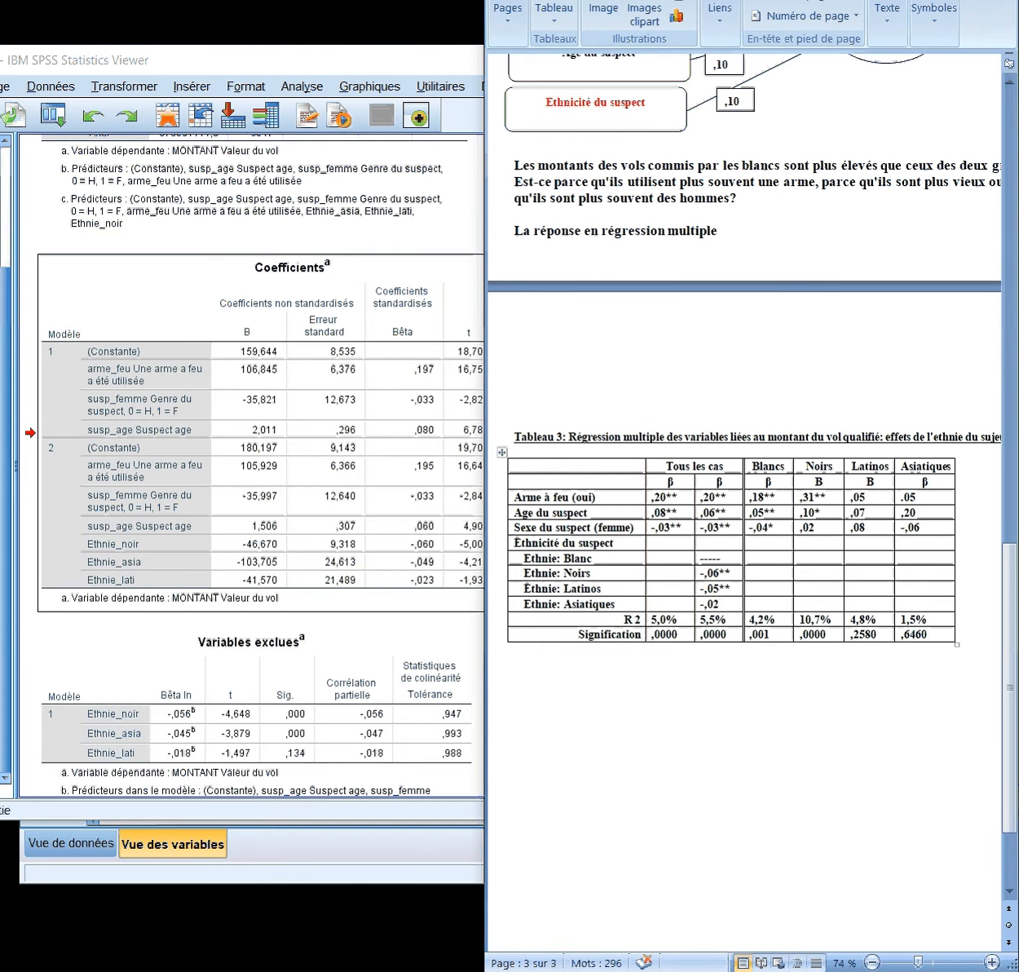
pyautogui.click(10, 362)
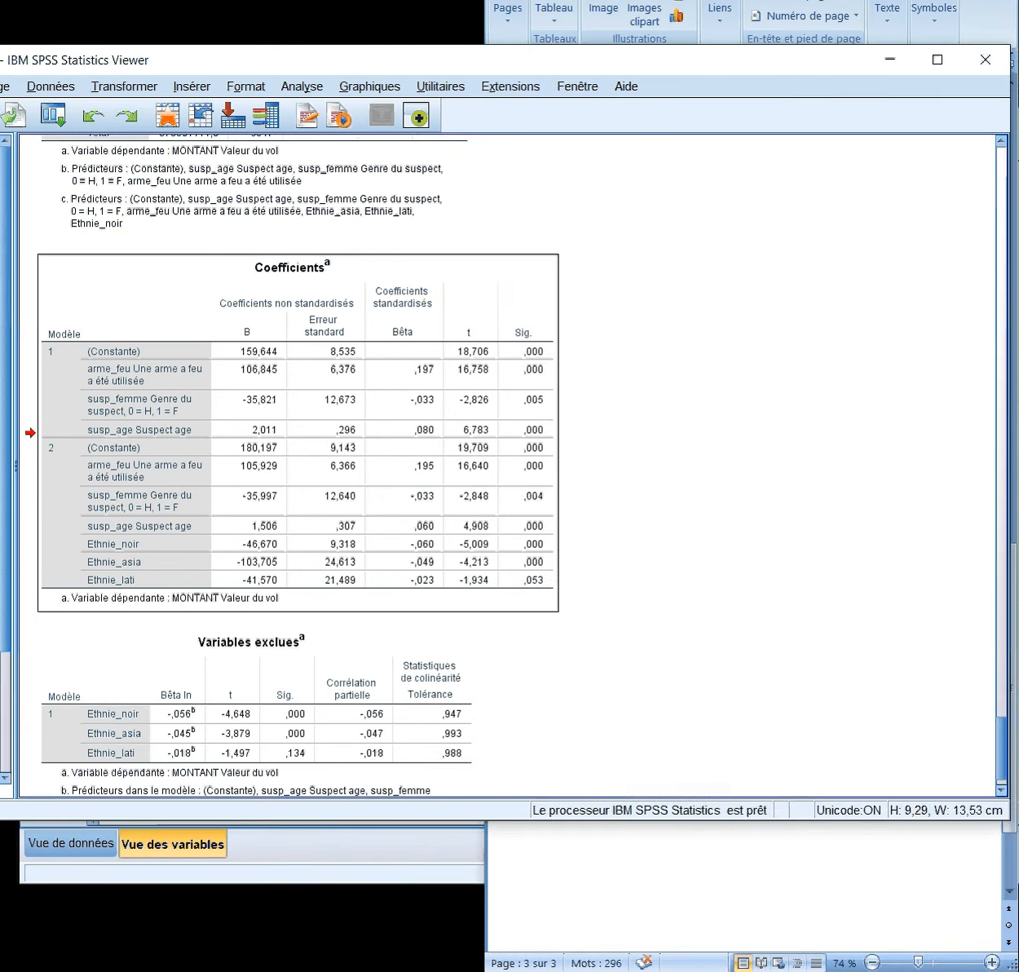
pyautogui.hotkey('ctrl', 'Home')
pyautogui.click(732, 892)
pyautogui.click(795, 557)
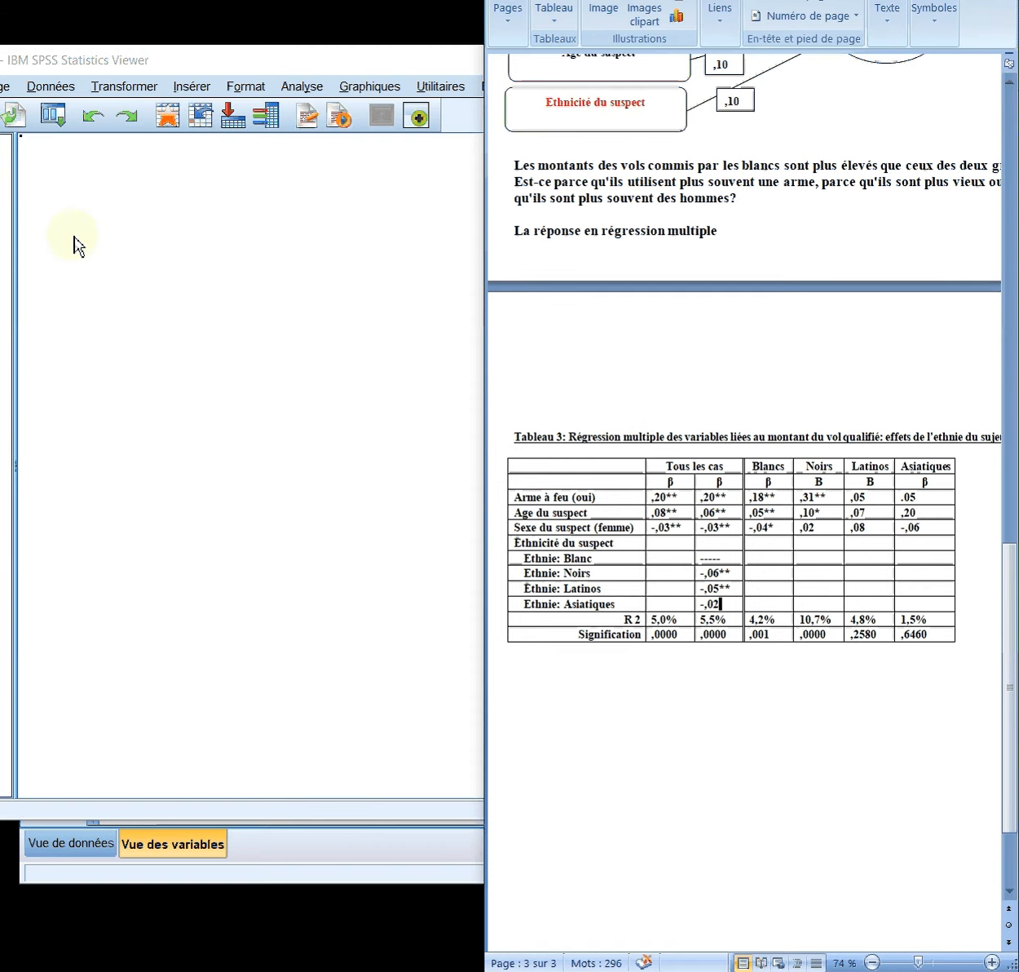
# Split the data file by the suspect's ethnic group (susp_ethnie) with the Comparer les groupes option
pyautogui.click(73, 245)
pyautogui.click(4, 86)
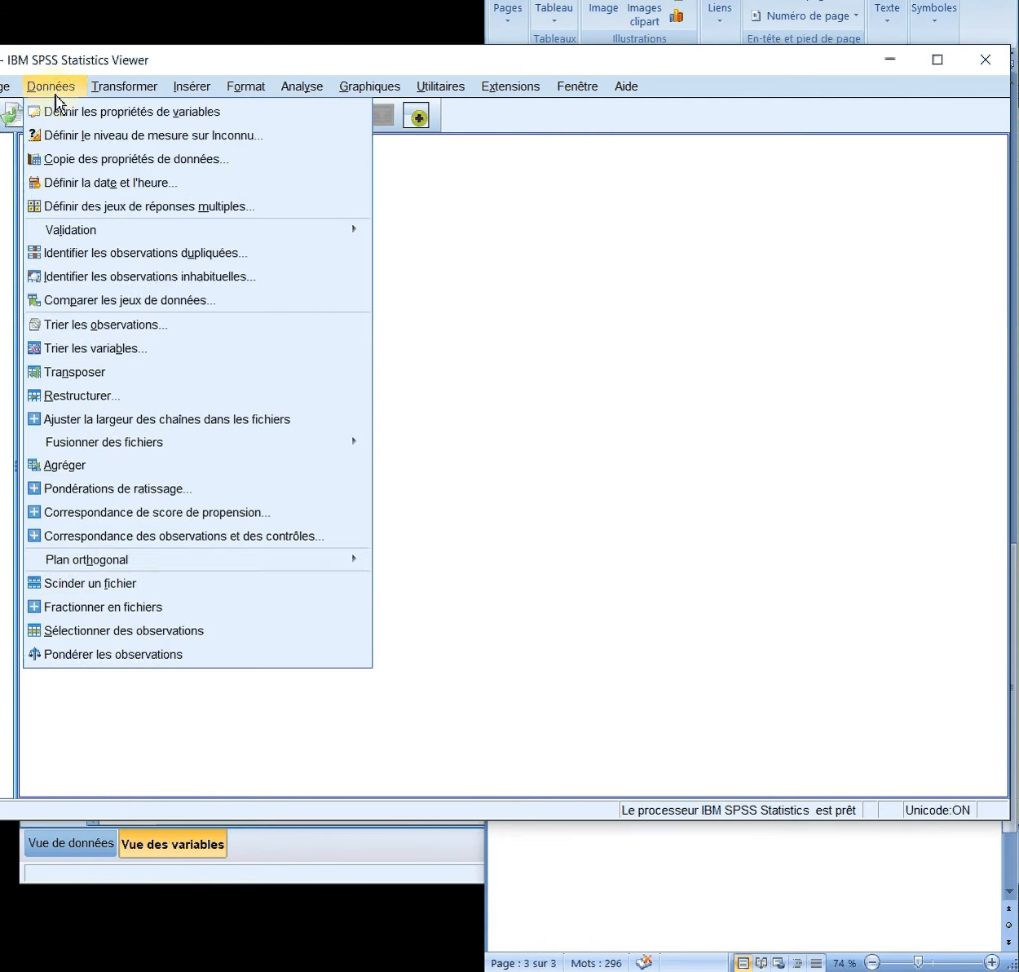
pyautogui.click(153, 592)
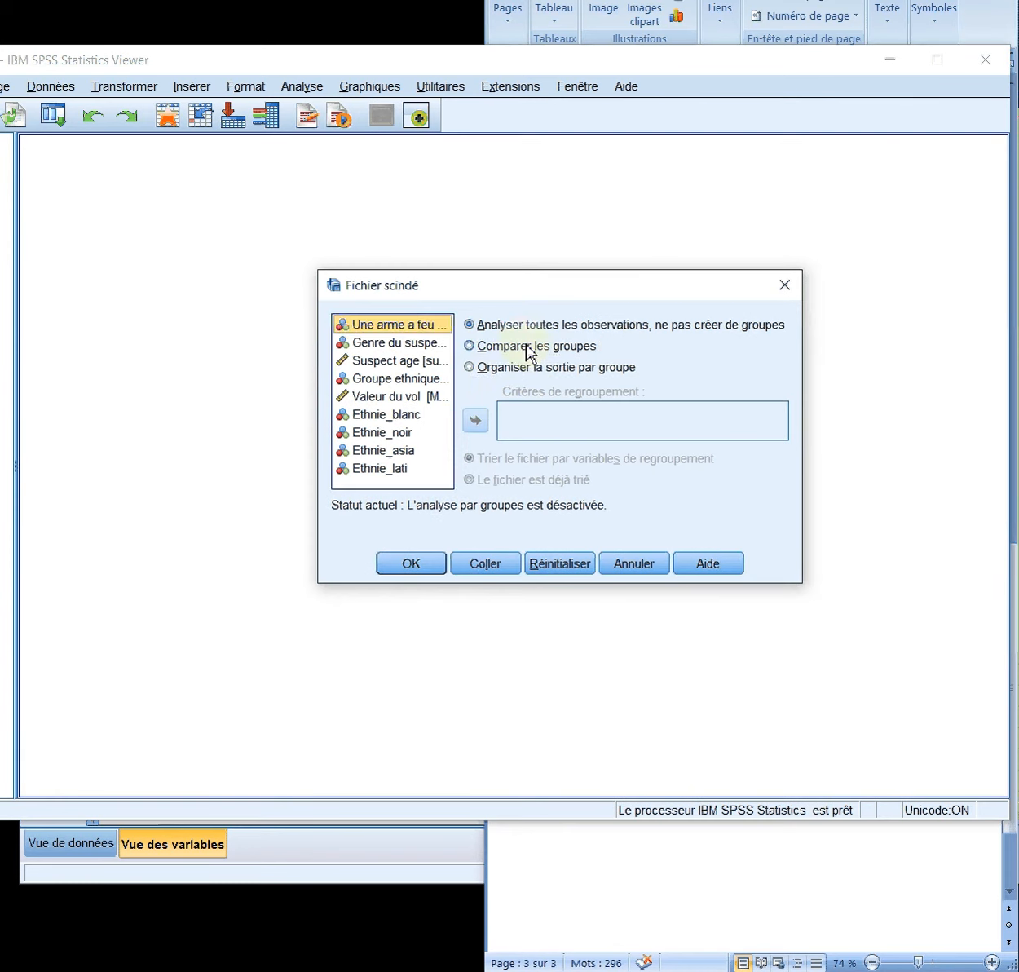
pyautogui.click(521, 349)
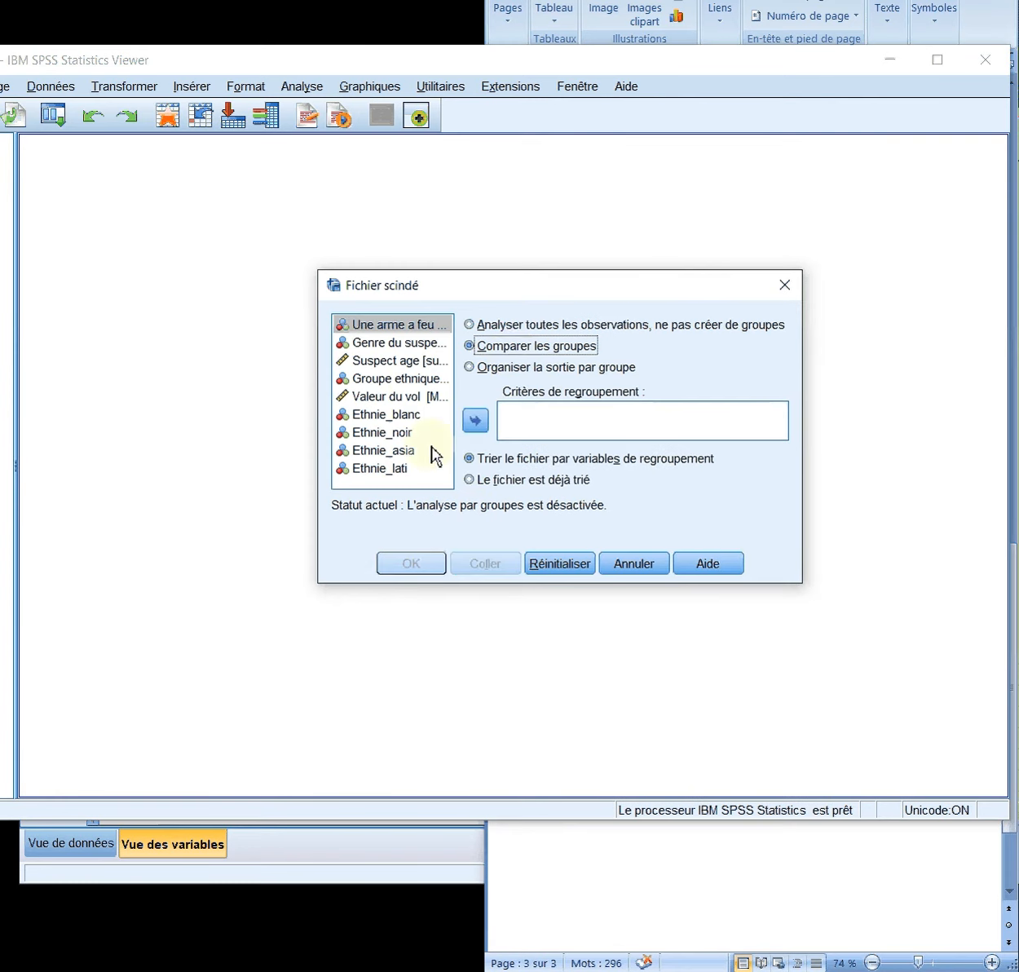
pyautogui.click(414, 379)
pyautogui.click(477, 421)
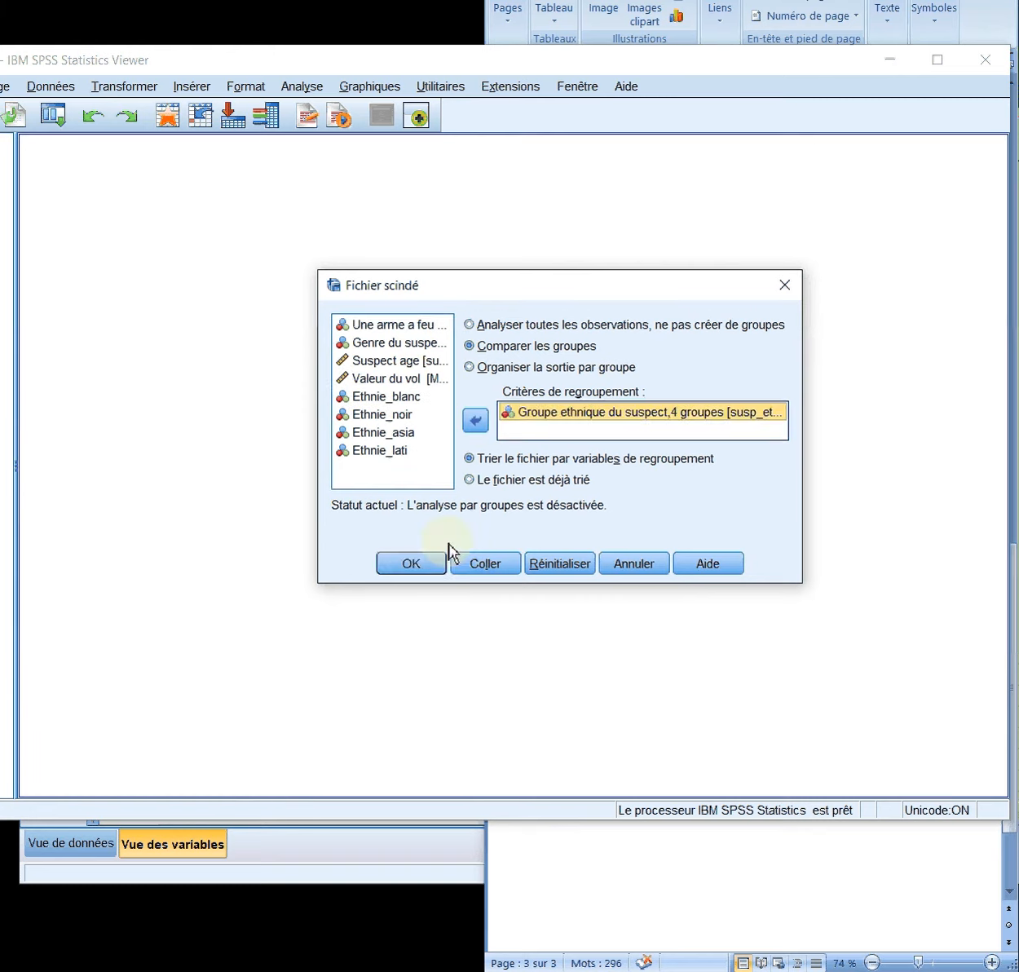
pyautogui.click(430, 569)
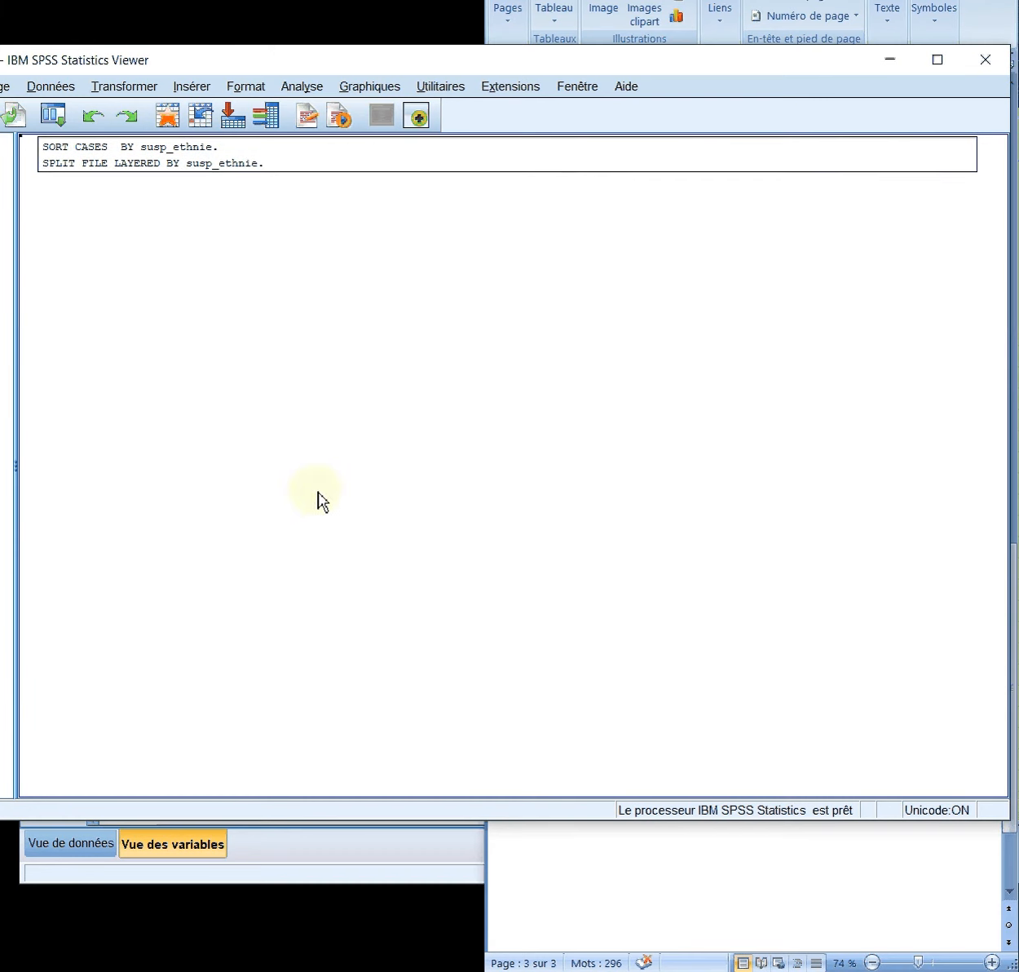
# Remove Ethnie_noir, Ethnie_asia and Ethnie_lati from block 2 of the linear regression on Valeur du vol and run it on the split file
pyautogui.click(316, 90)
pyautogui.moveTo(347, 326)
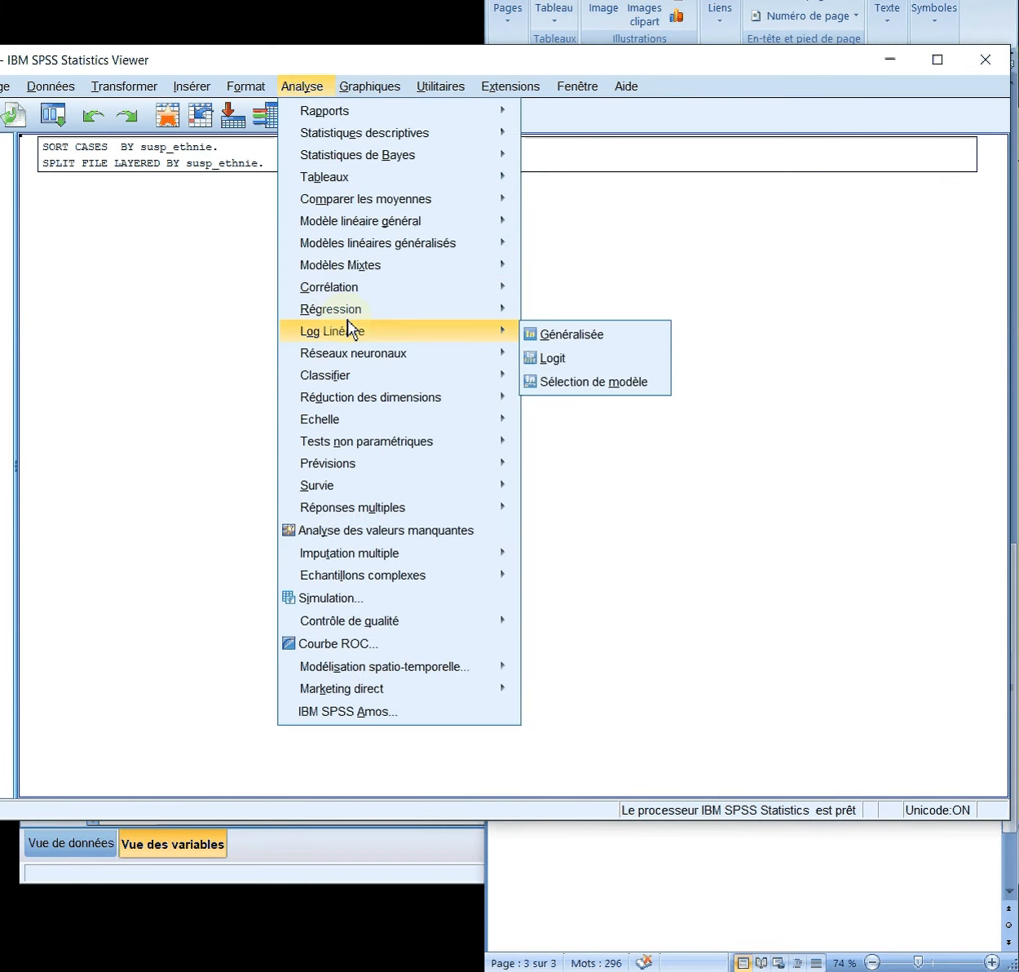
pyautogui.click(579, 336)
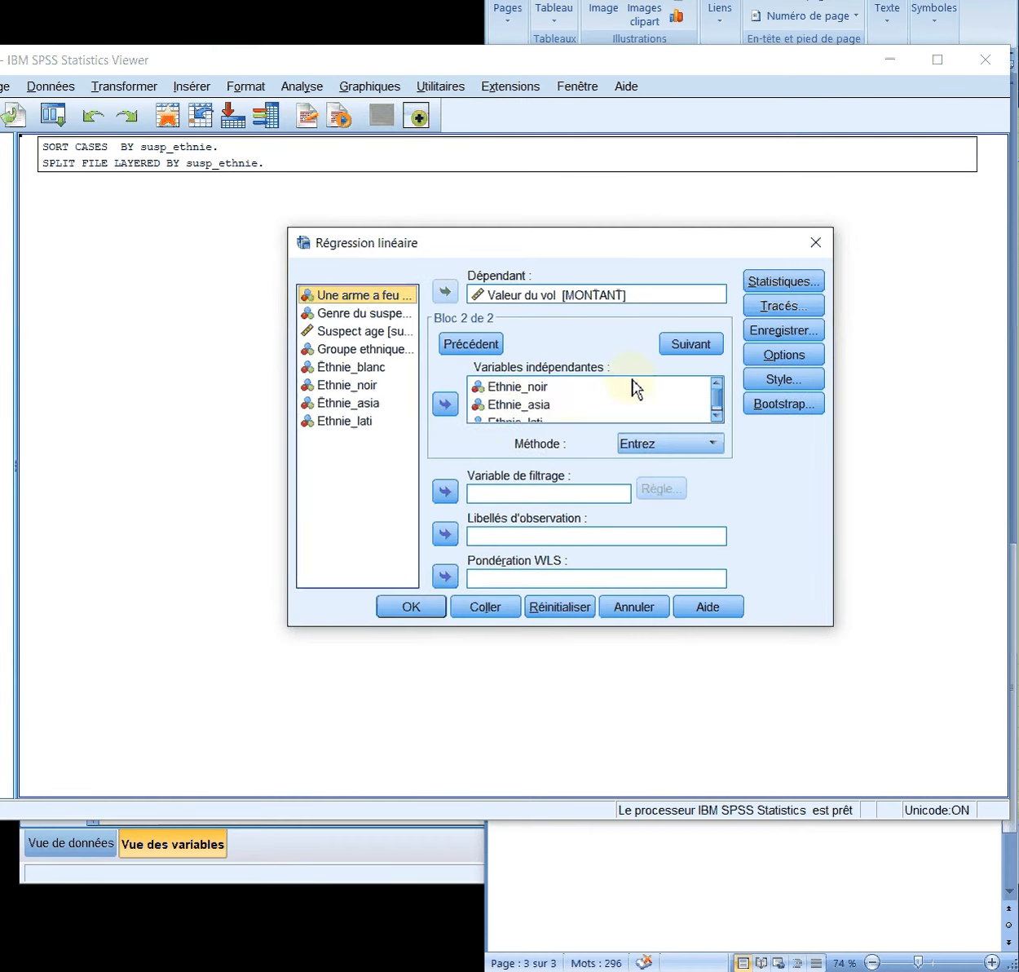
pyautogui.click(531, 388)
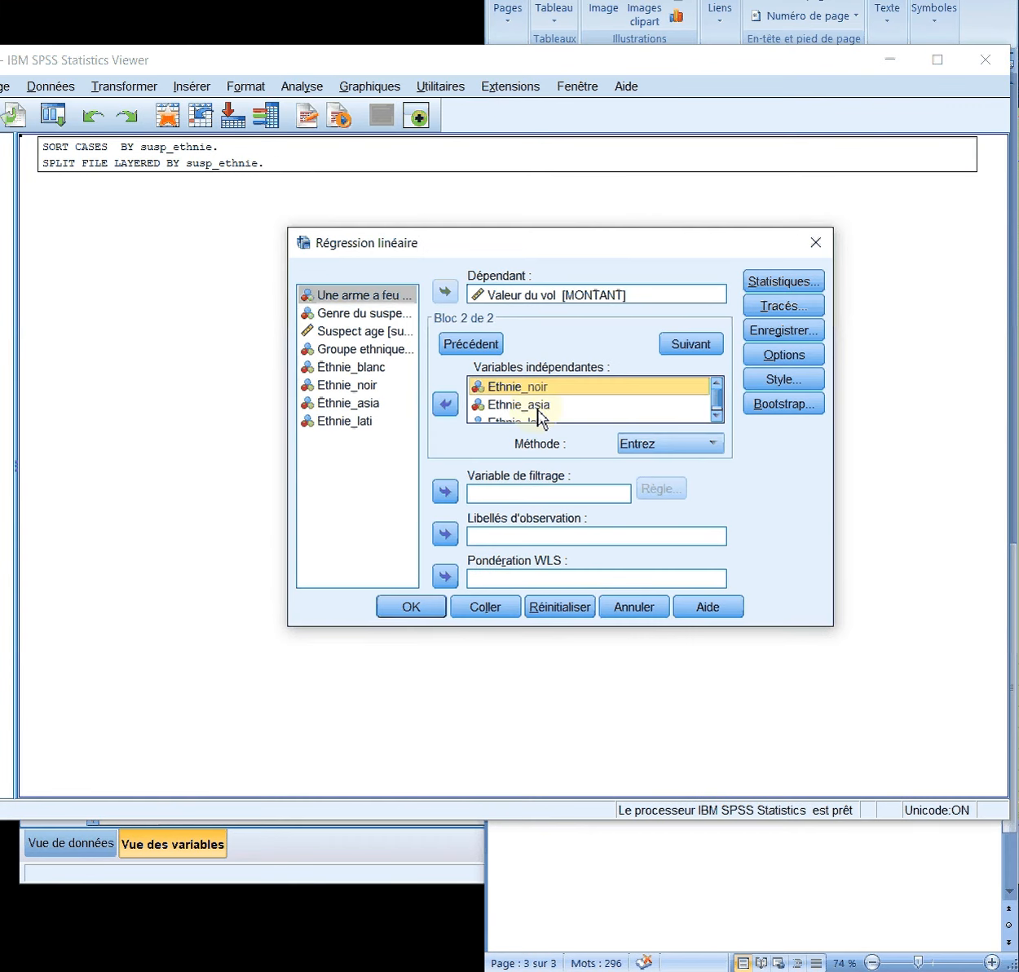
pyautogui.click(716, 415)
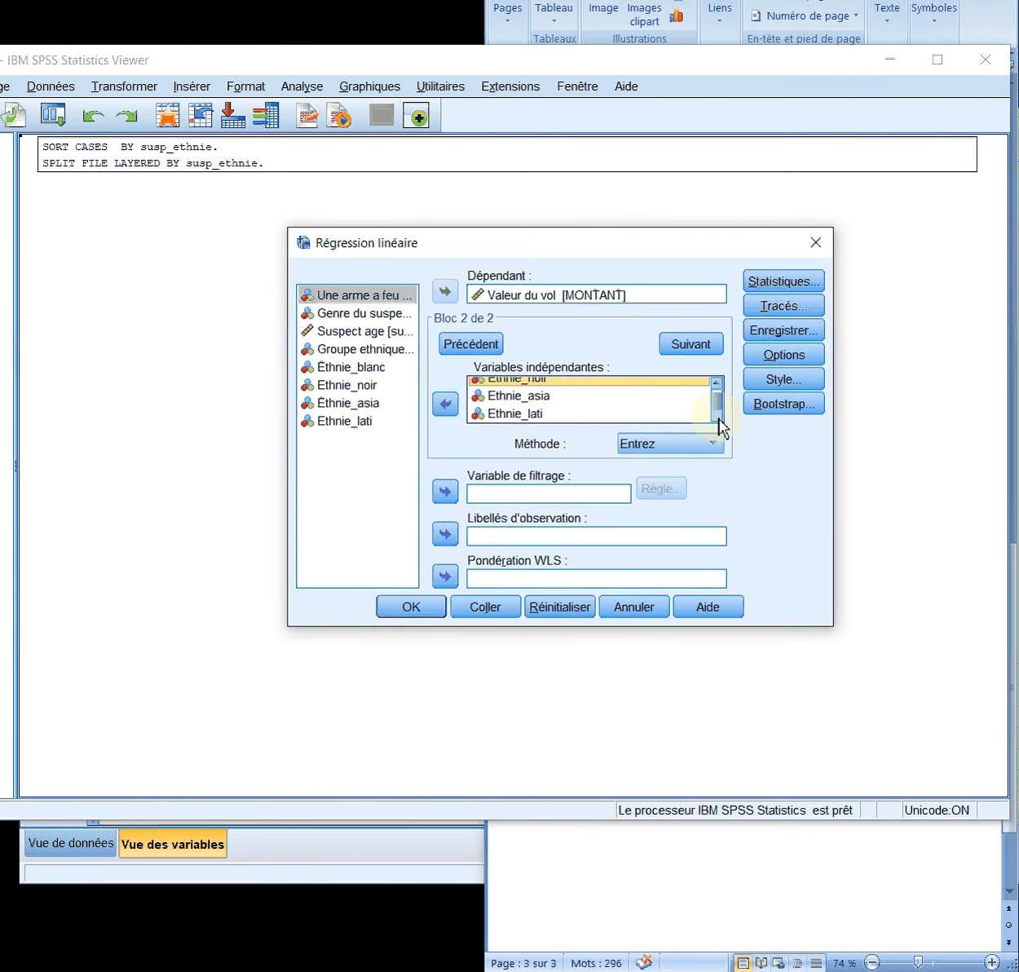
pyautogui.keyDown('shift'); pyautogui.click(538, 416); pyautogui.keyUp('shift')
pyautogui.click(445, 403)
pyautogui.click(409, 607)
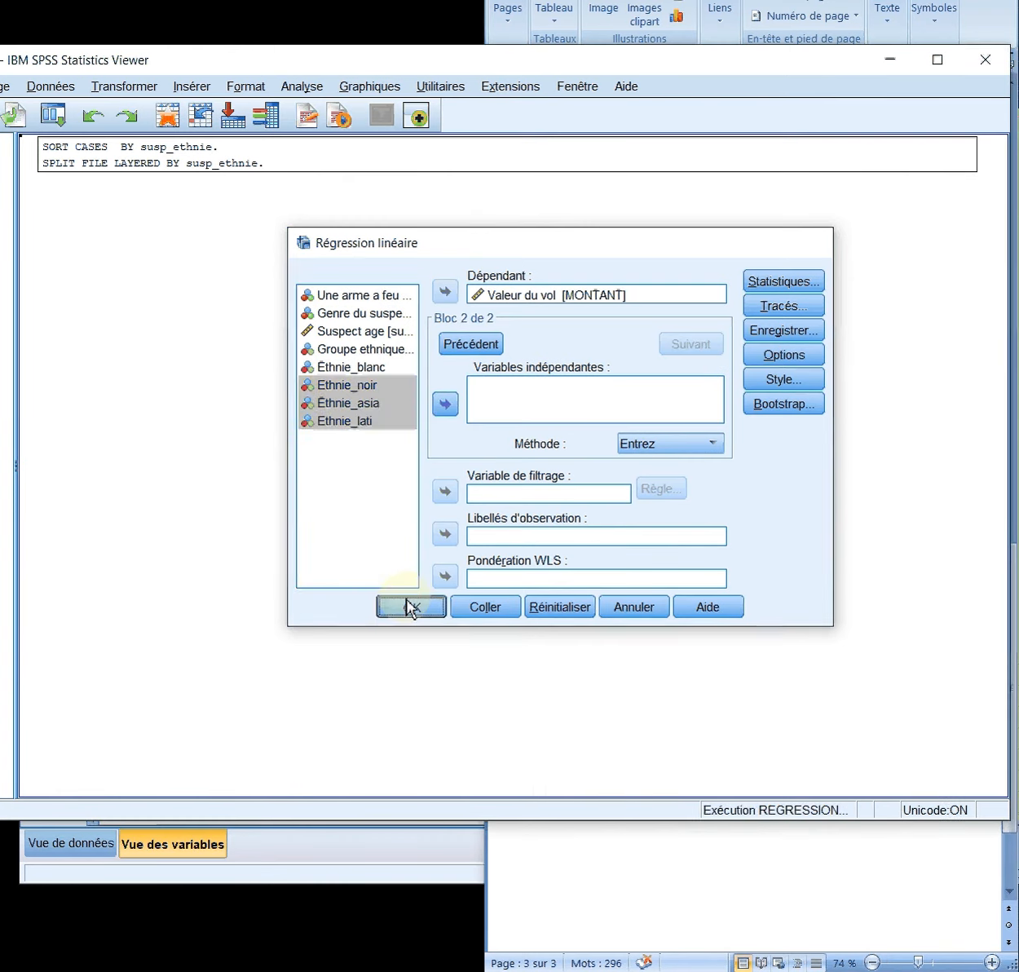
# Switch to Word and shift its window so that Tableau 3 sits beside the SPSS Récapitulatif des modèles and ANOVA tables
pyautogui.scroll(-10, 402, 522)
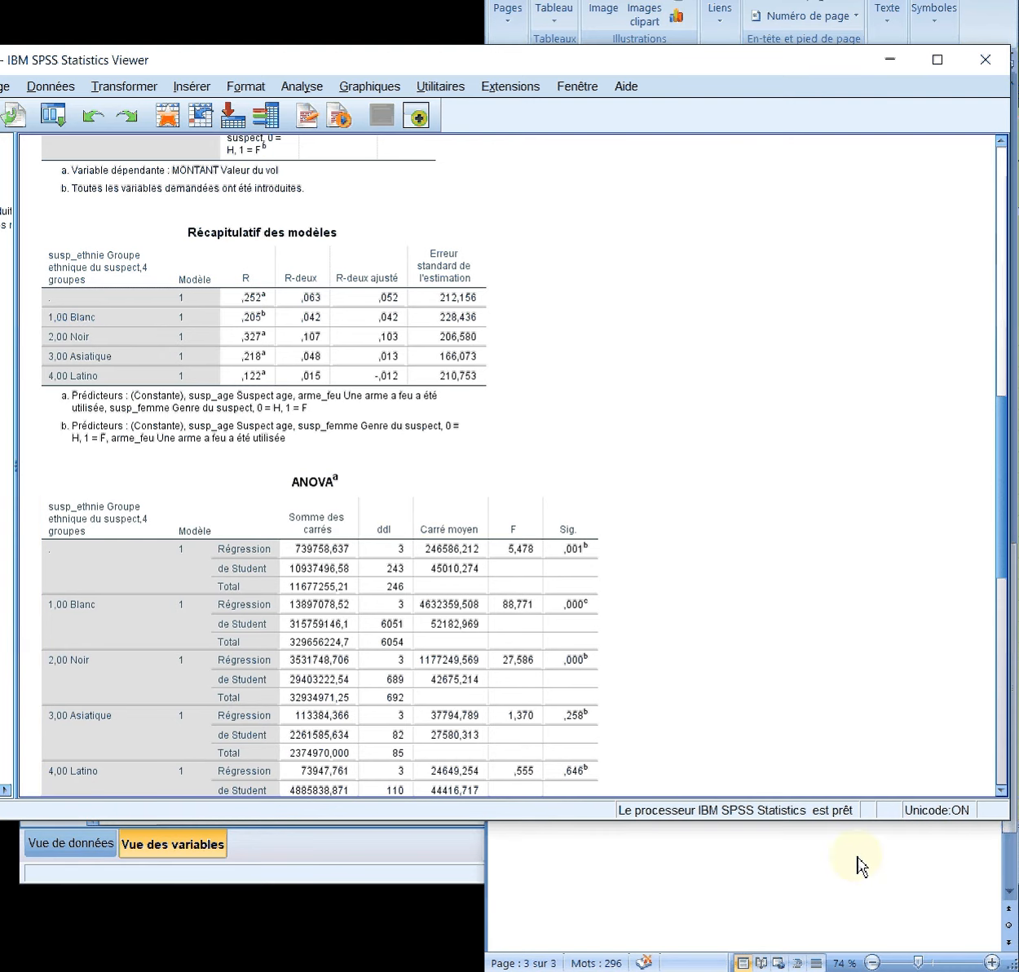
pyautogui.click(818, 919)
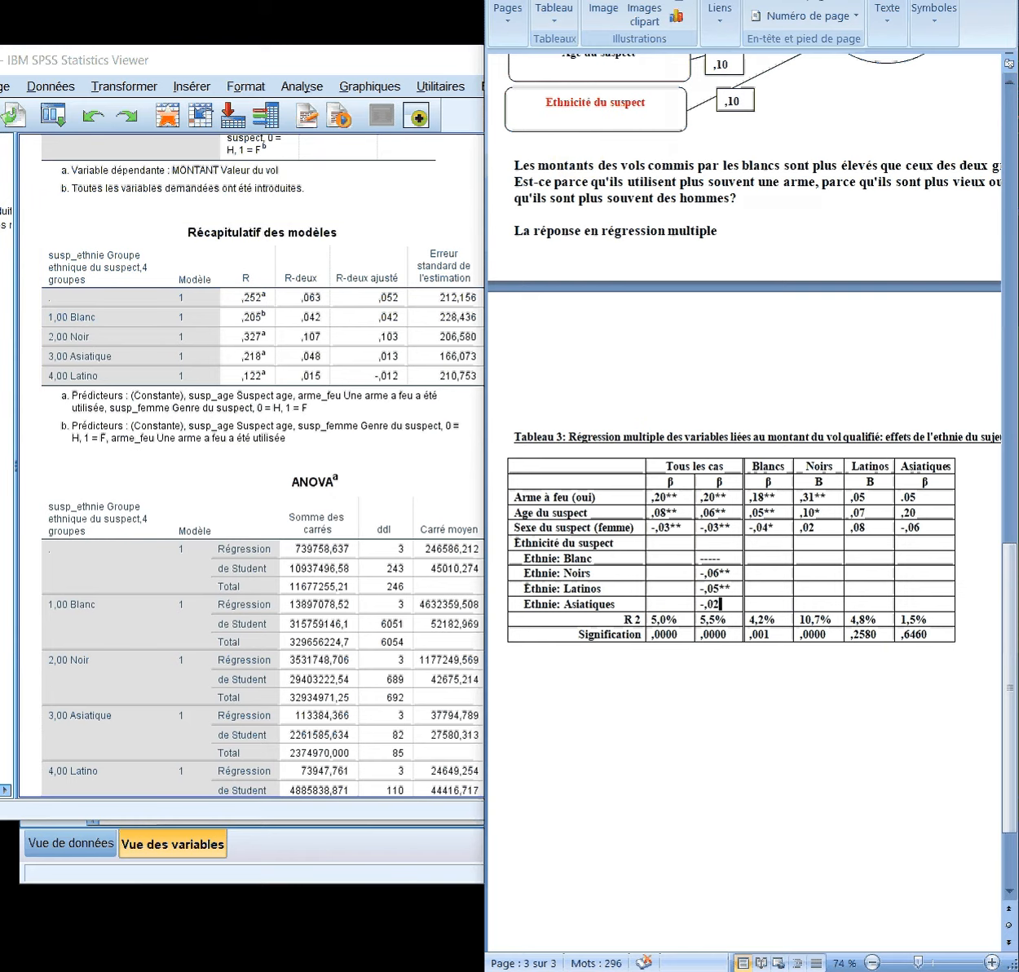
pyautogui.click(625, 1)
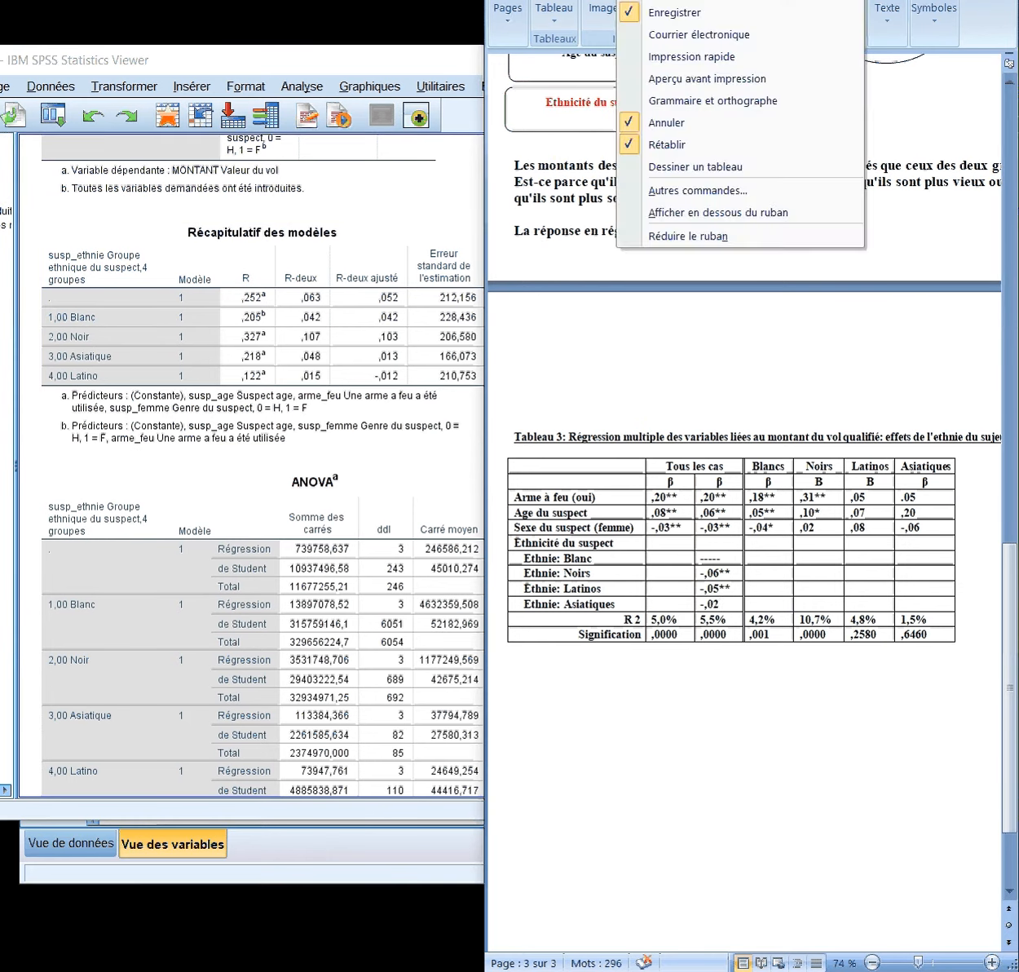
pyautogui.press('Escape')
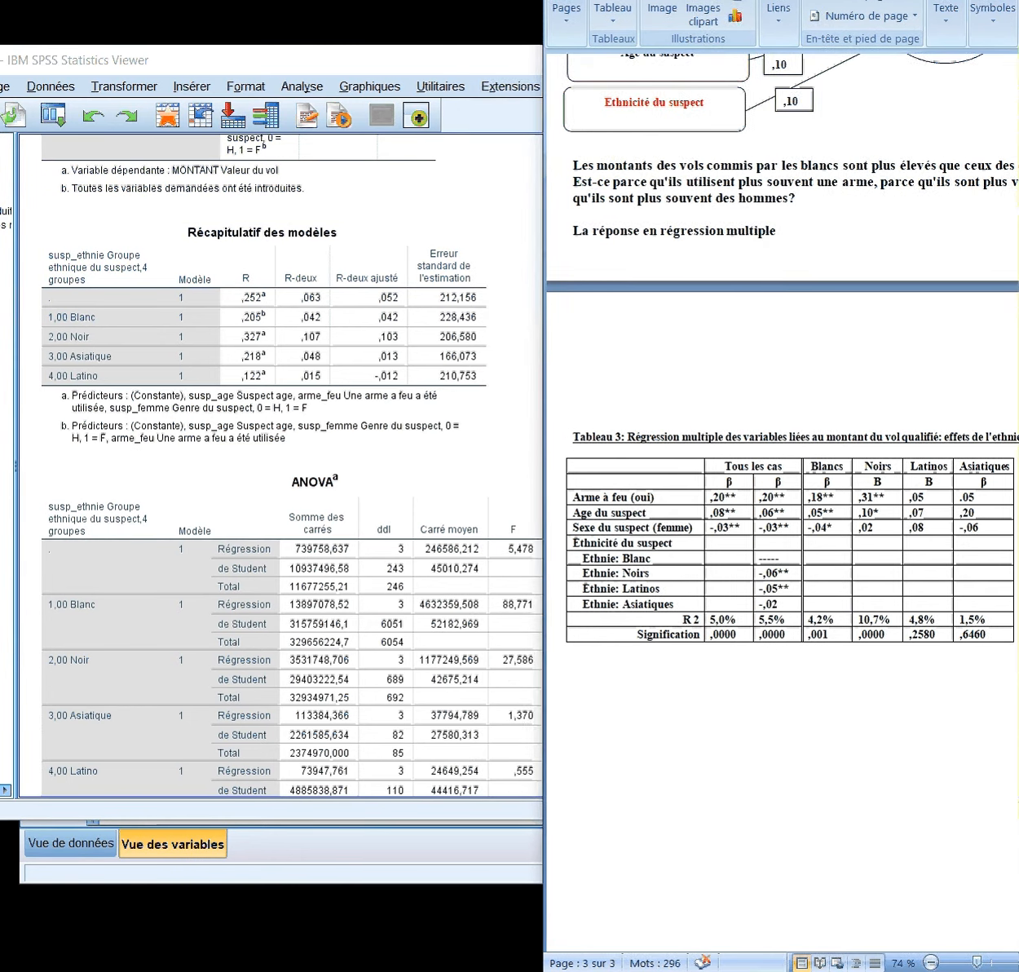
# Compare each ethnic group's R-deux and ANOVA Sig. values with the R 2 and Signification rows of Tableau 3
pyautogui.click(193, 300)
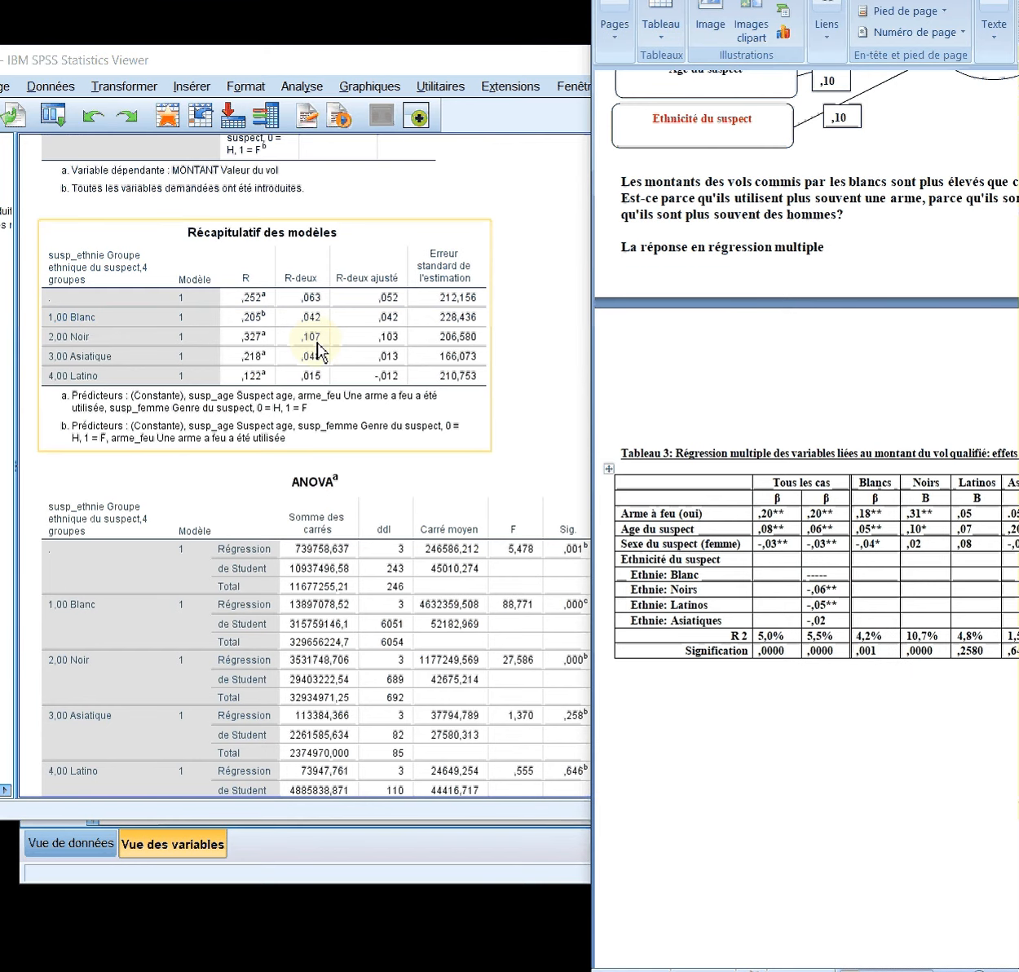
pyautogui.click(926, 636)
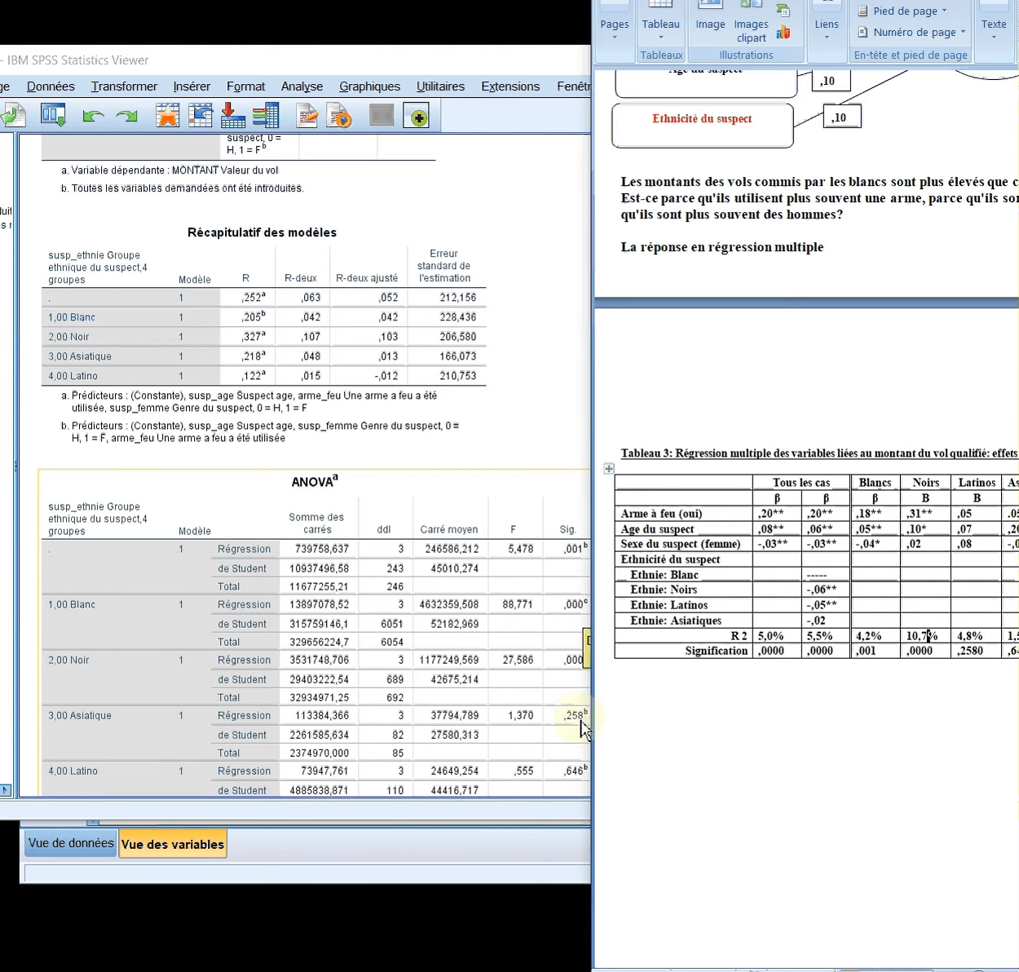
pyautogui.click(873, 651)
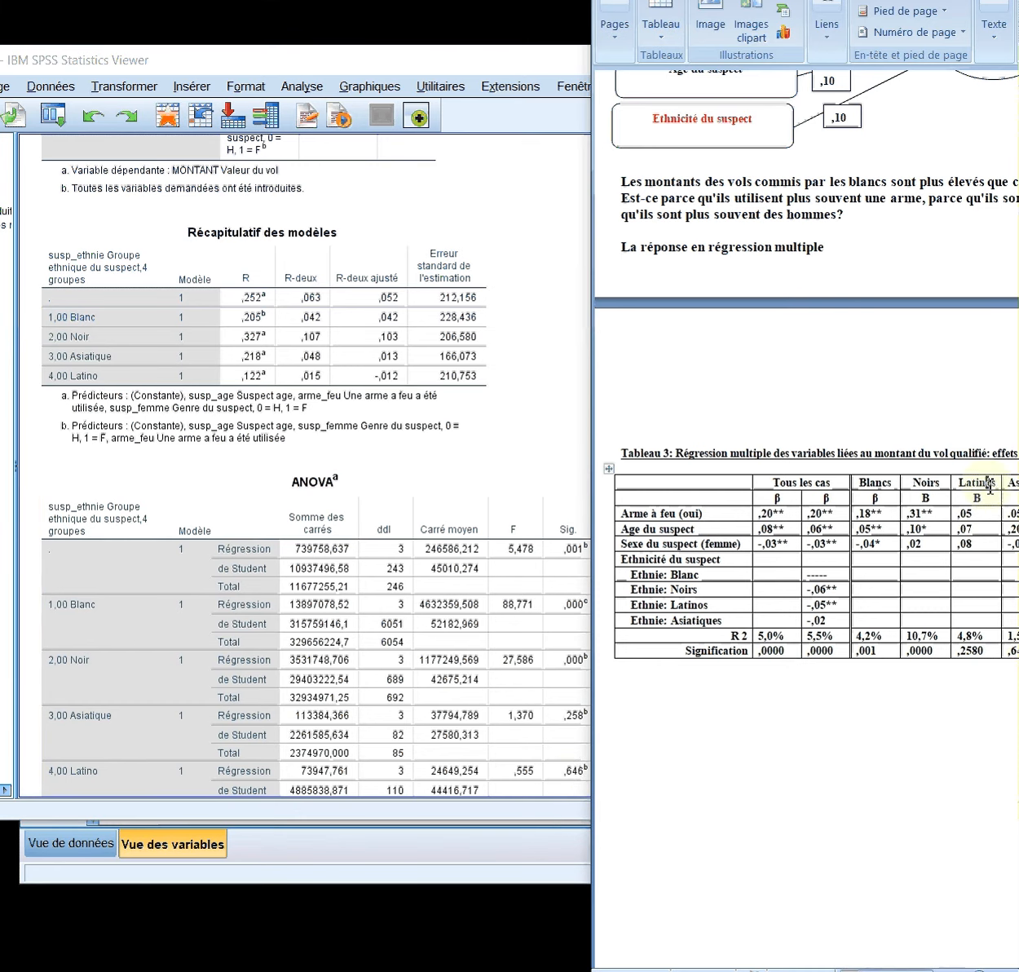
pyautogui.moveTo(974, 475); pyautogui.dragTo(1011, 475)
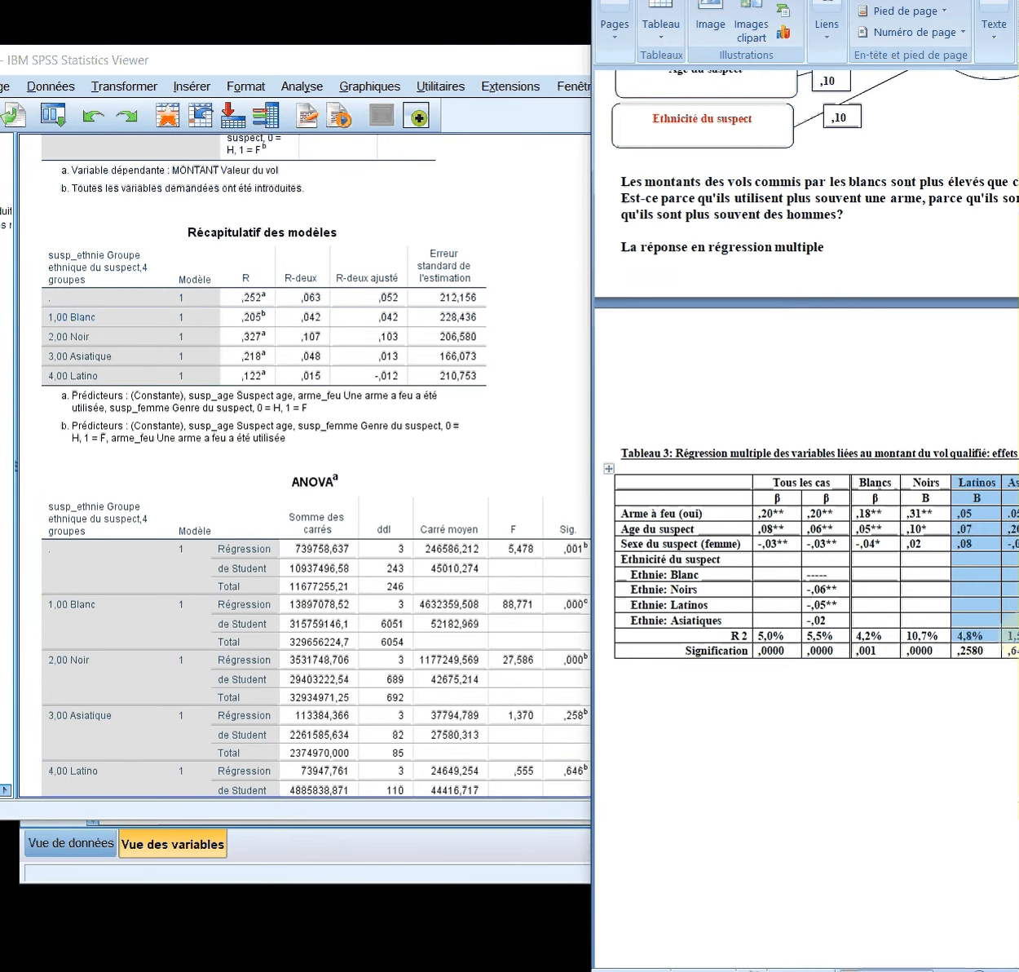
pyautogui.click(990, 710)
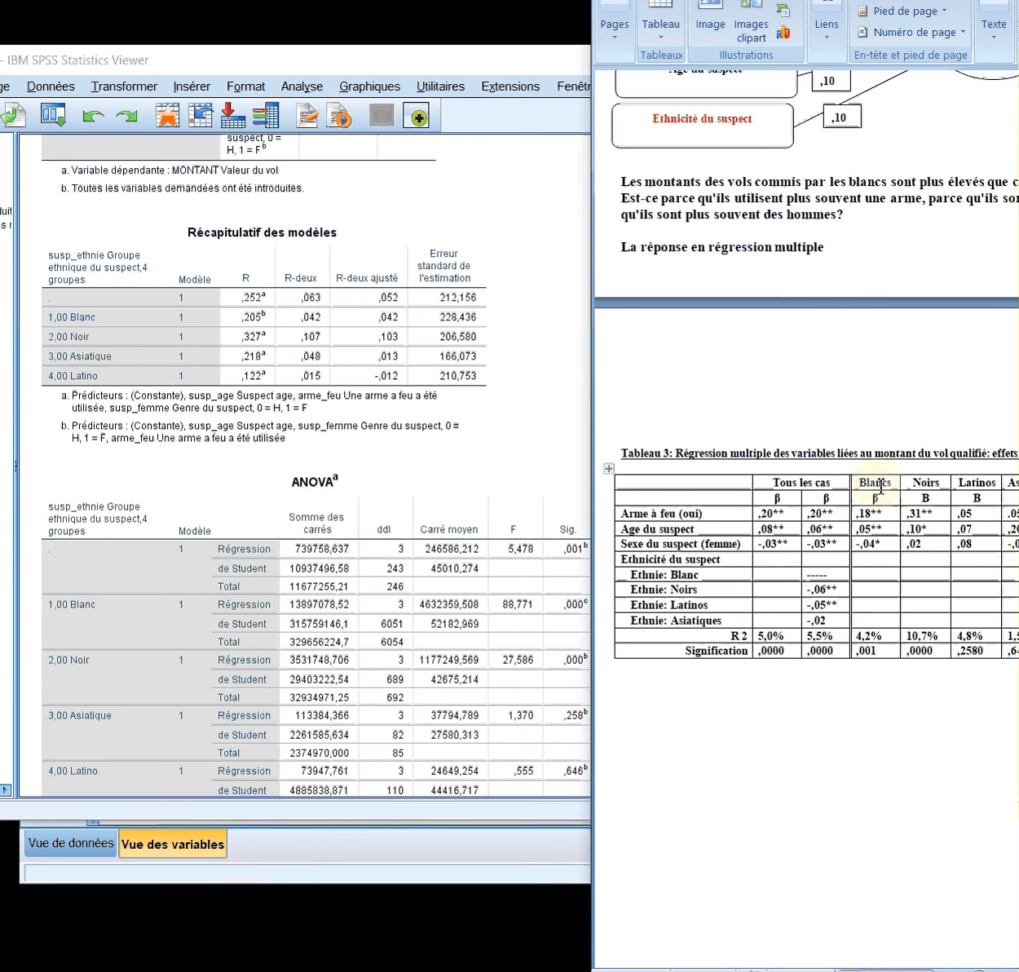
# Uncover the Sig. column of the split Coefficients table and compare its Bêta and Sig. values with the Blancs and Noirs columns of Tableau 3
pyautogui.scroll(-10, 456, 623)
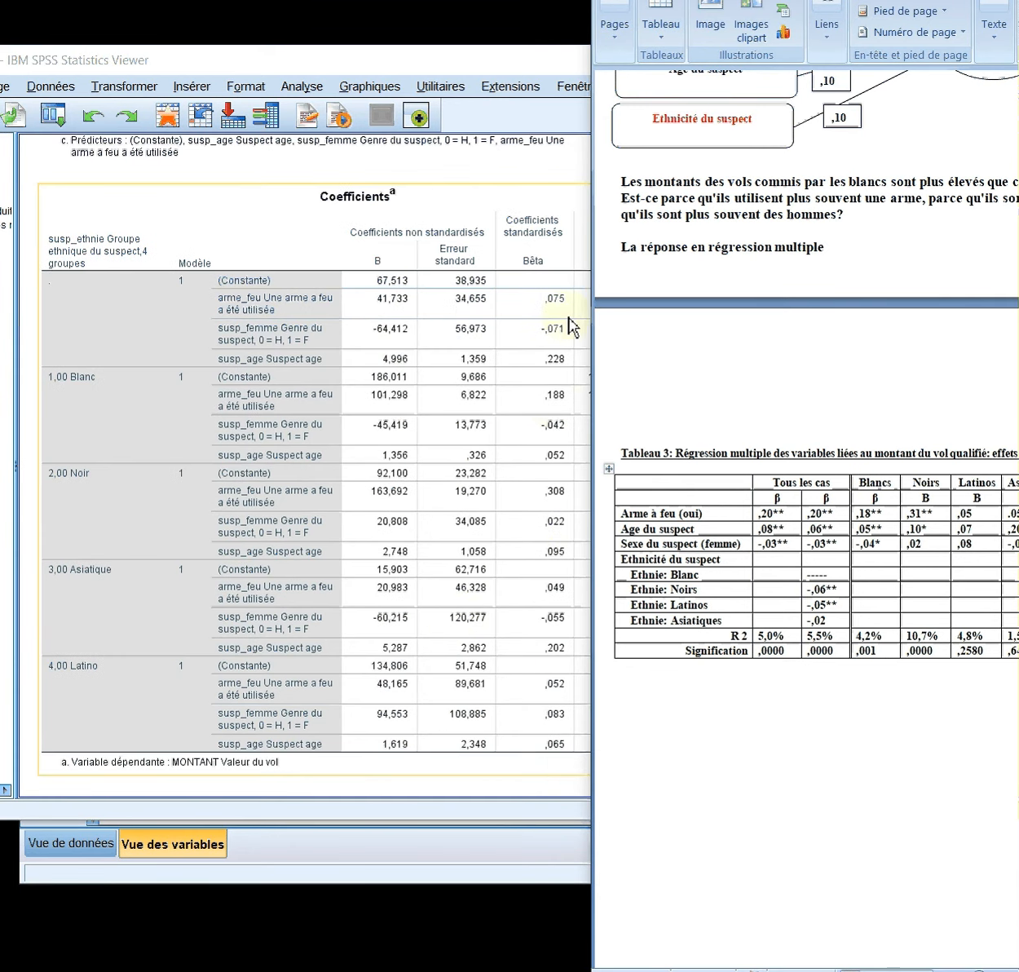
pyautogui.moveTo(406, 64); pyautogui.dragTo(247, 75)
pyautogui.click(1003, 894)
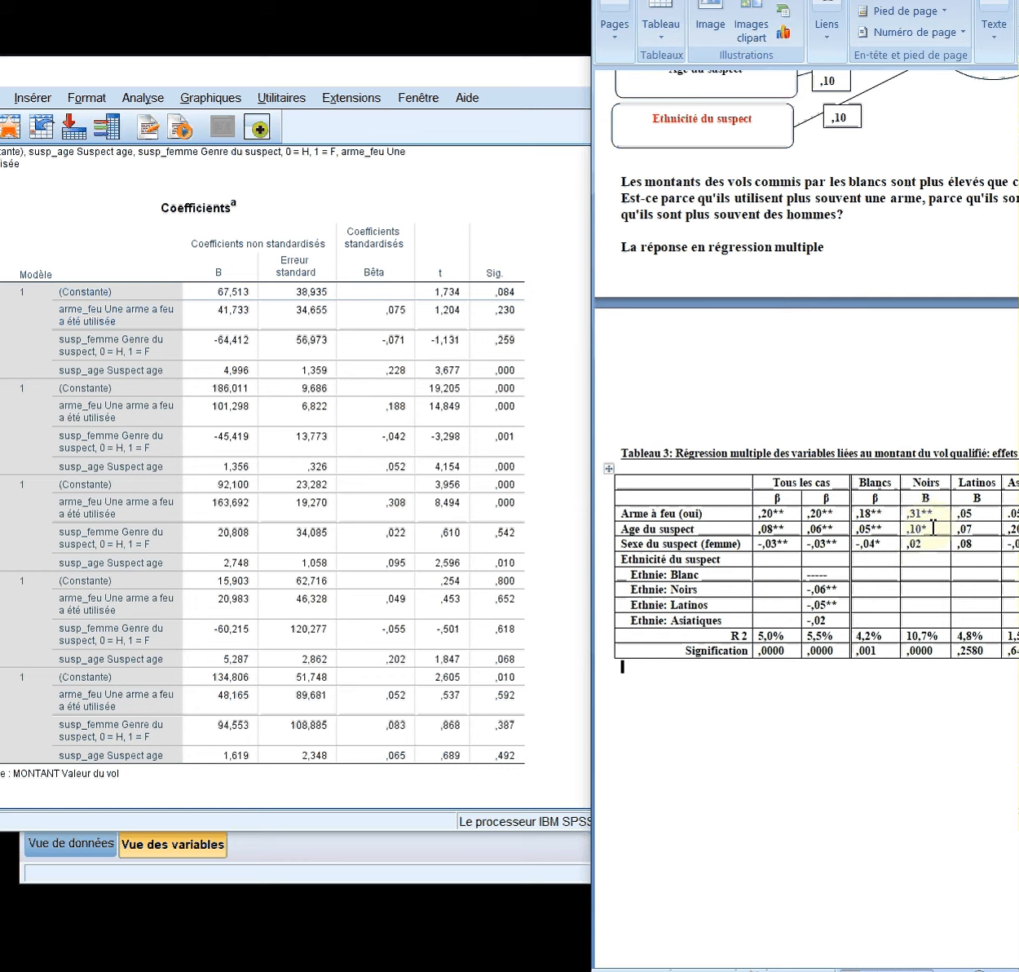
pyautogui.click(410, 508)
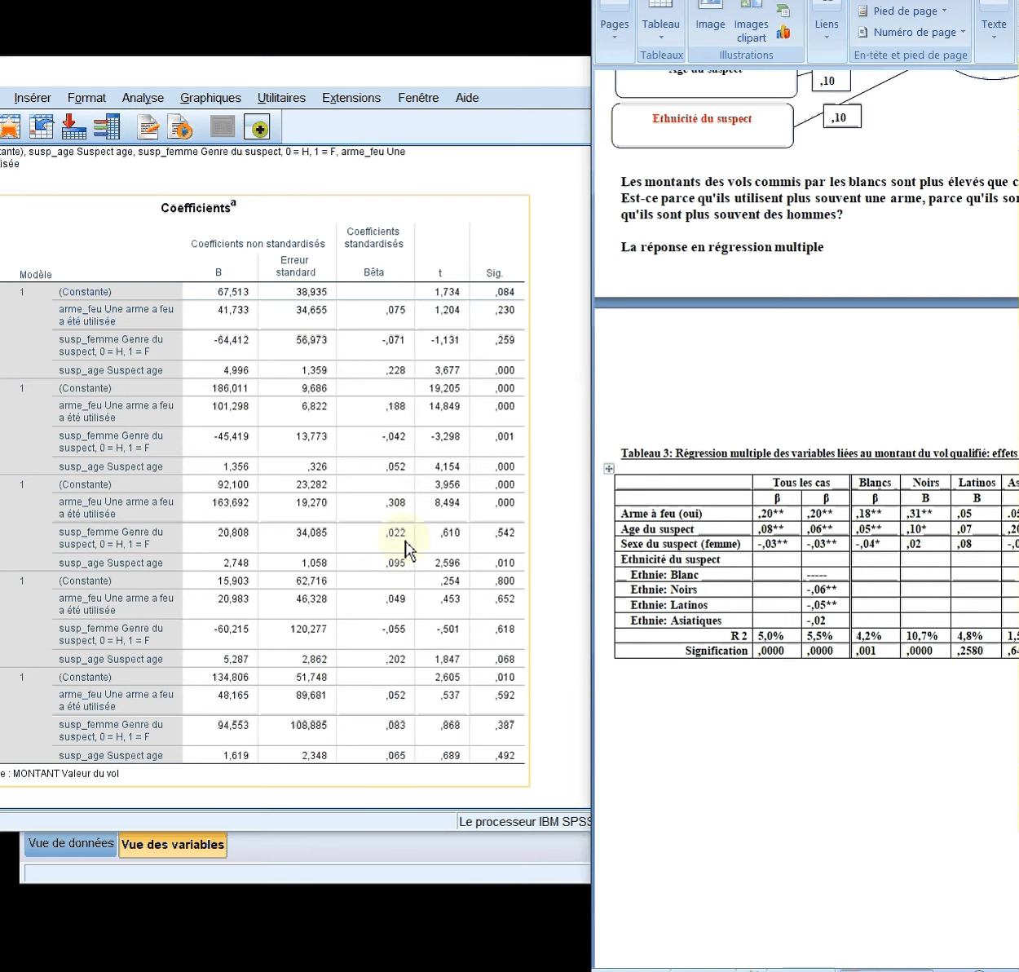
pyautogui.click(937, 514)
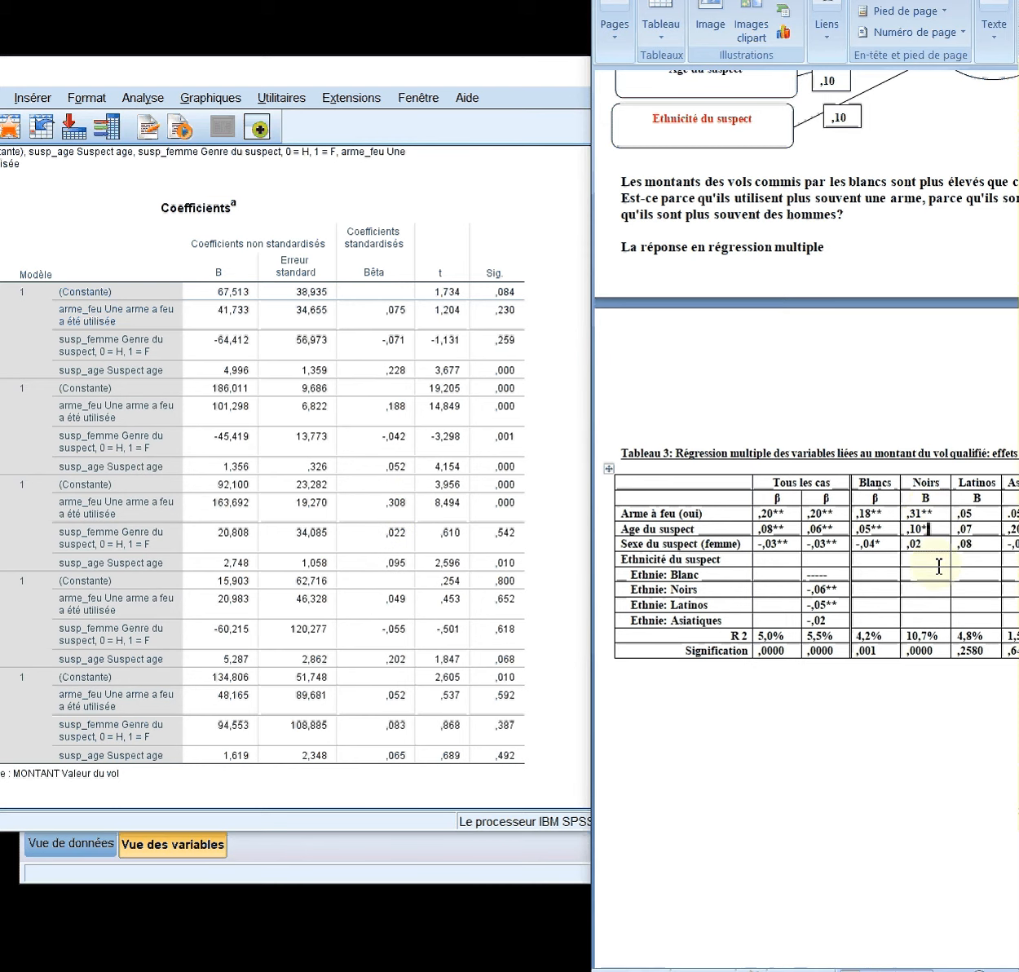
pyautogui.moveTo(872, 487); pyautogui.dragTo(921, 648)
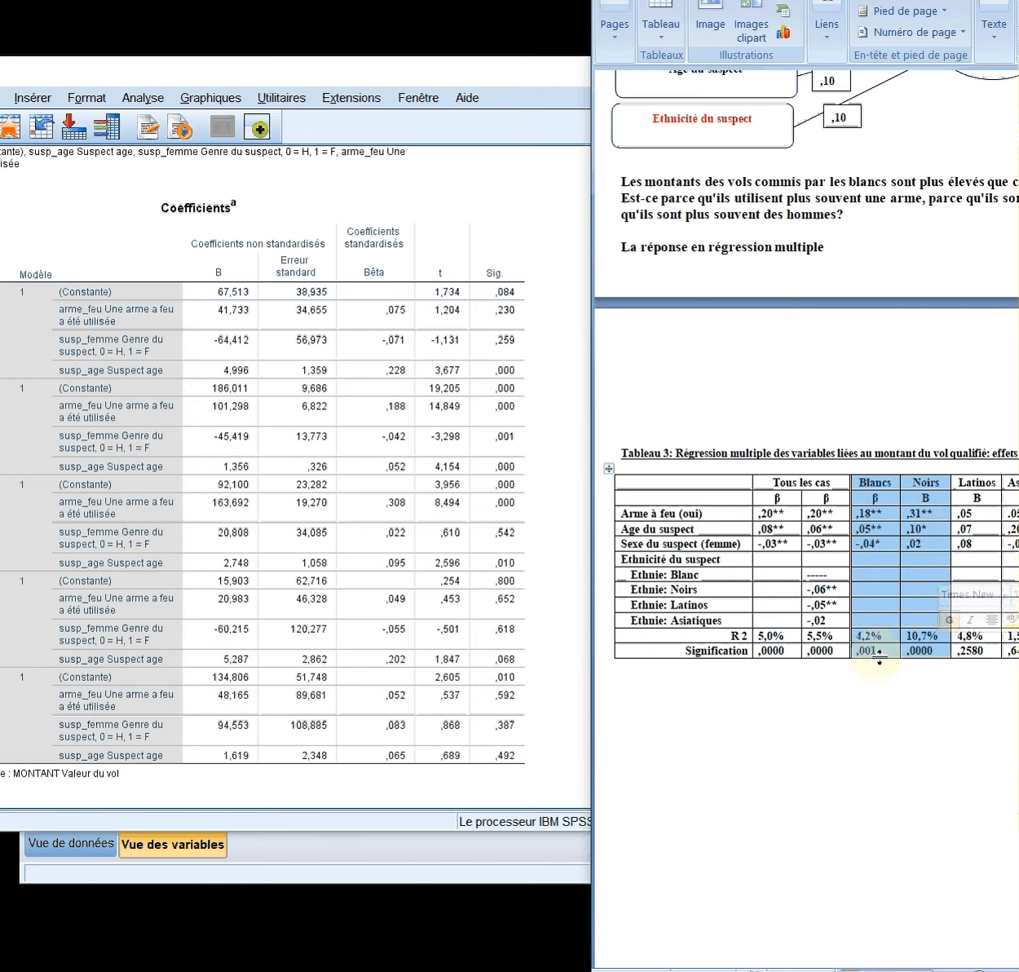
pyautogui.click(835, 748)
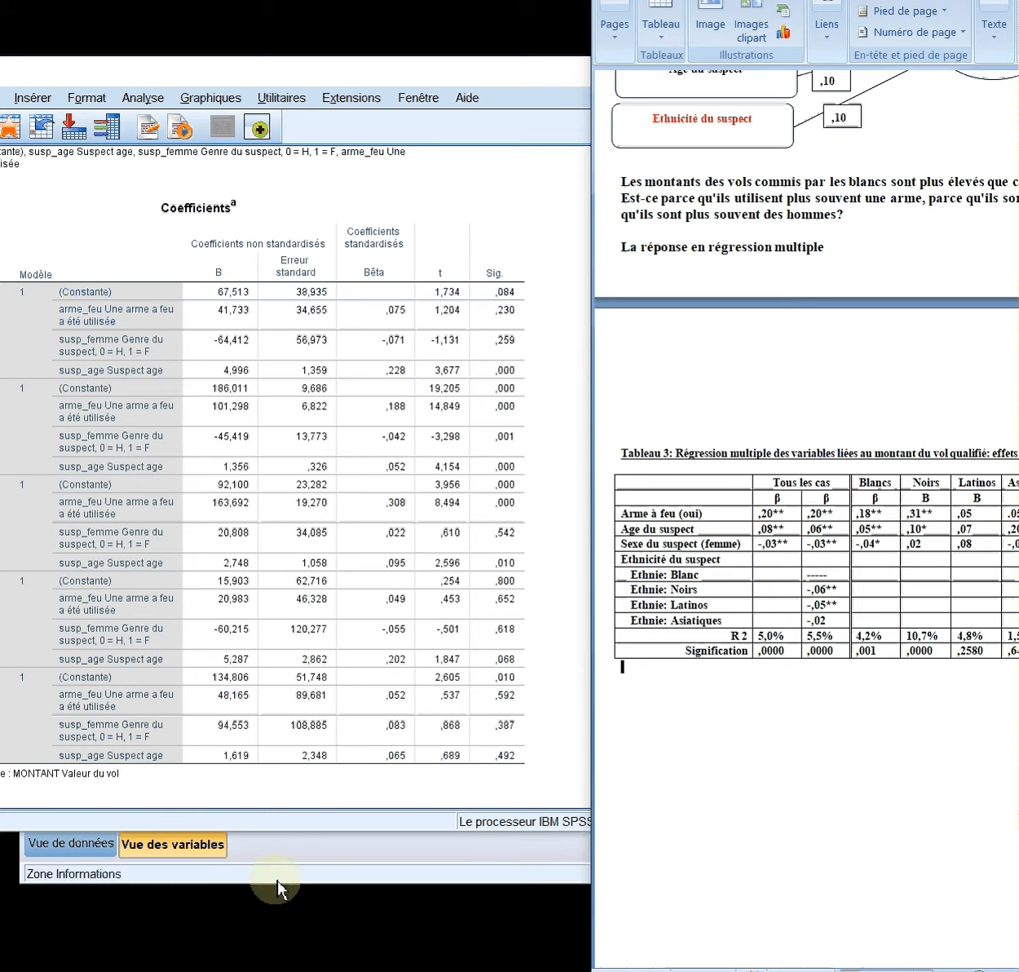